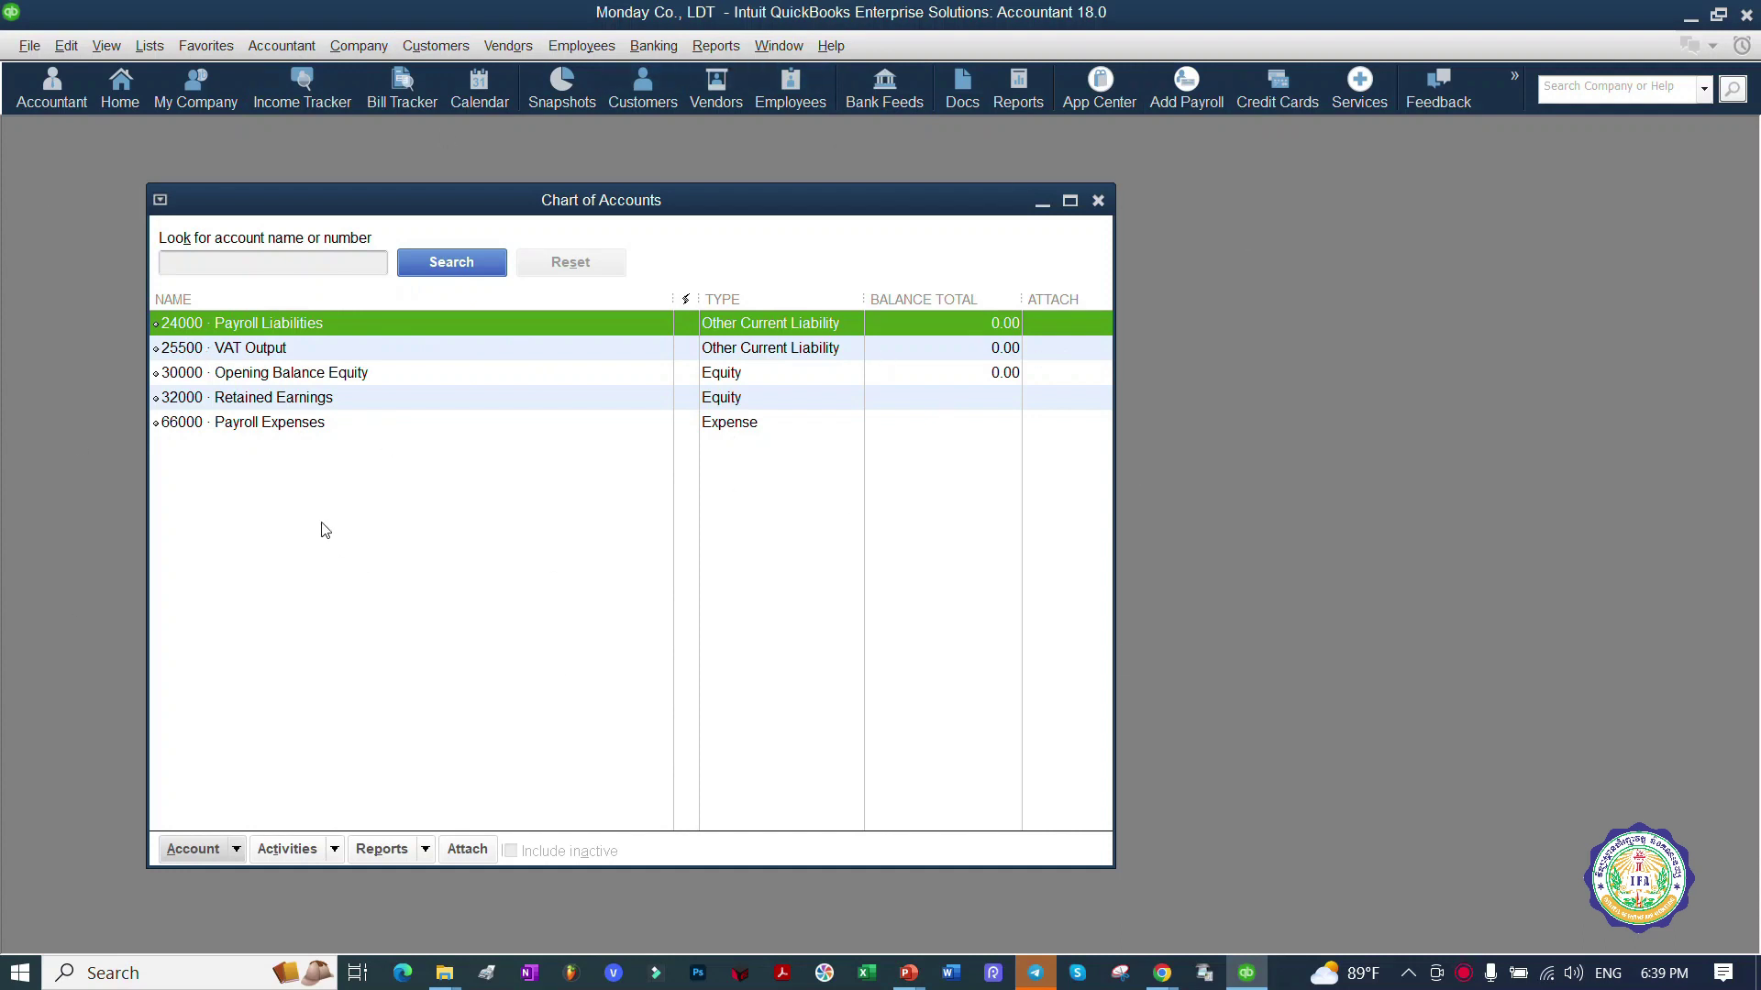
# Step: Narrow the NAME column in the Chart of Accounts to widen the type and balance columns
pyautogui.moveTo(674, 298); pyautogui.dragTo(573, 299)
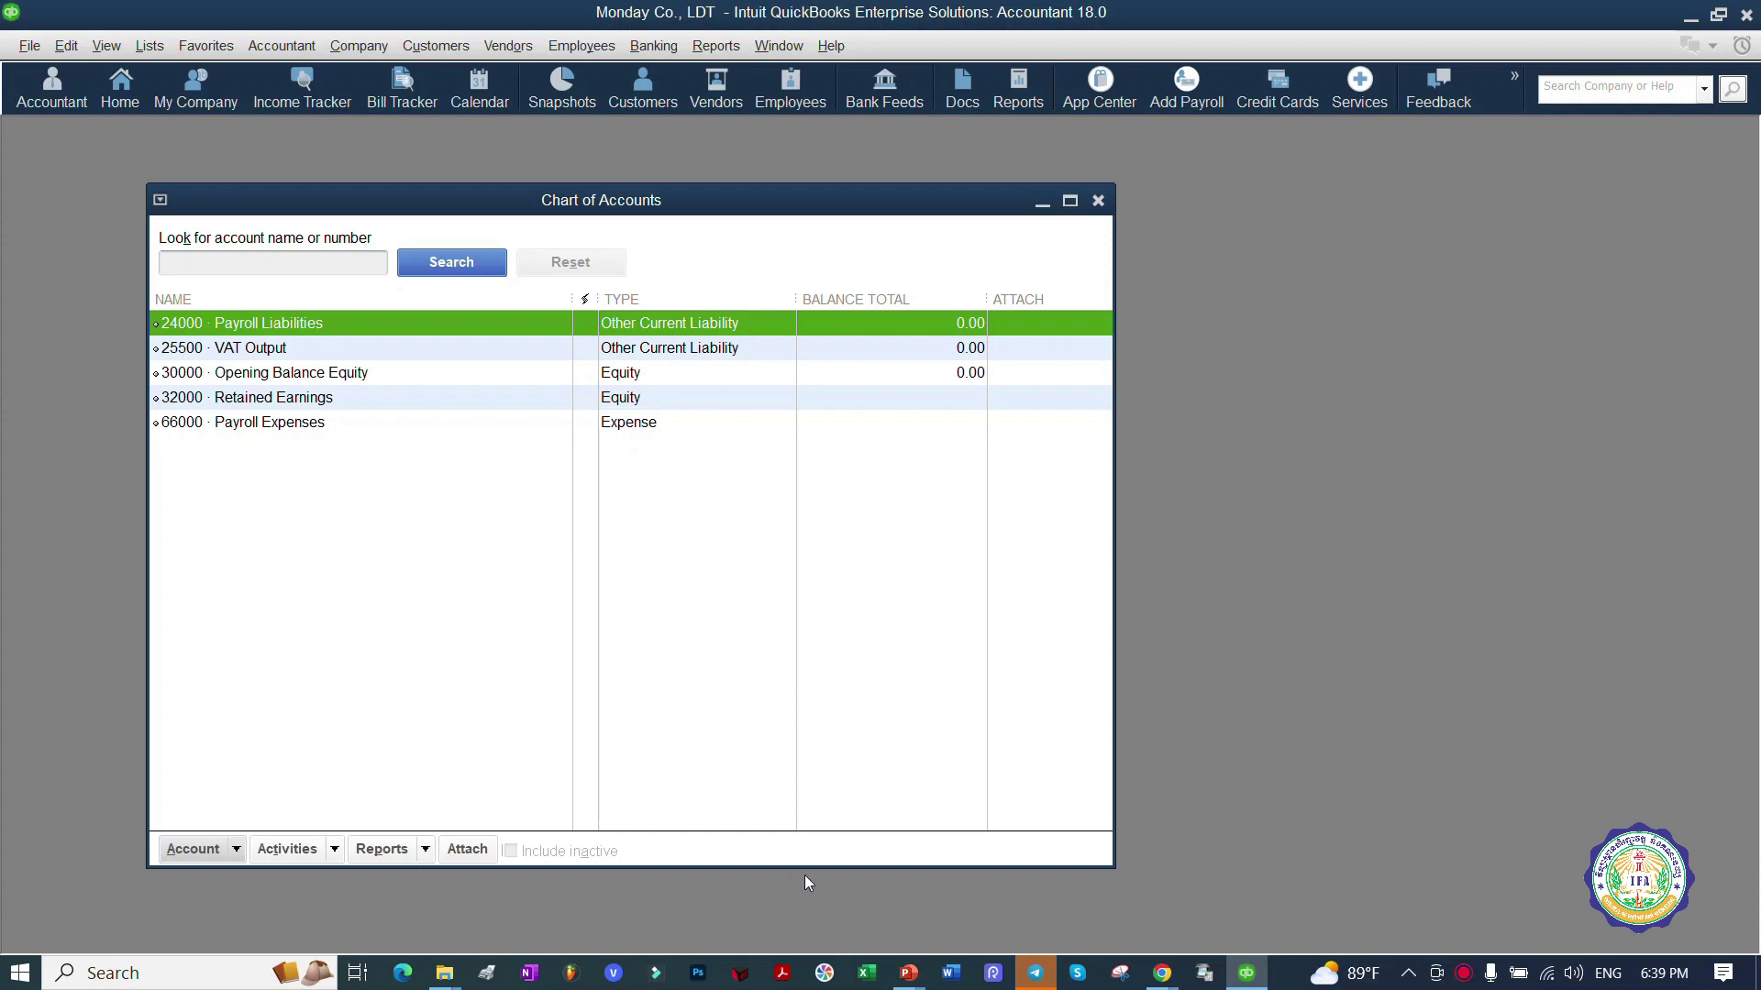
pyautogui.moveTo(909, 972)
pyautogui.click(684, 873)
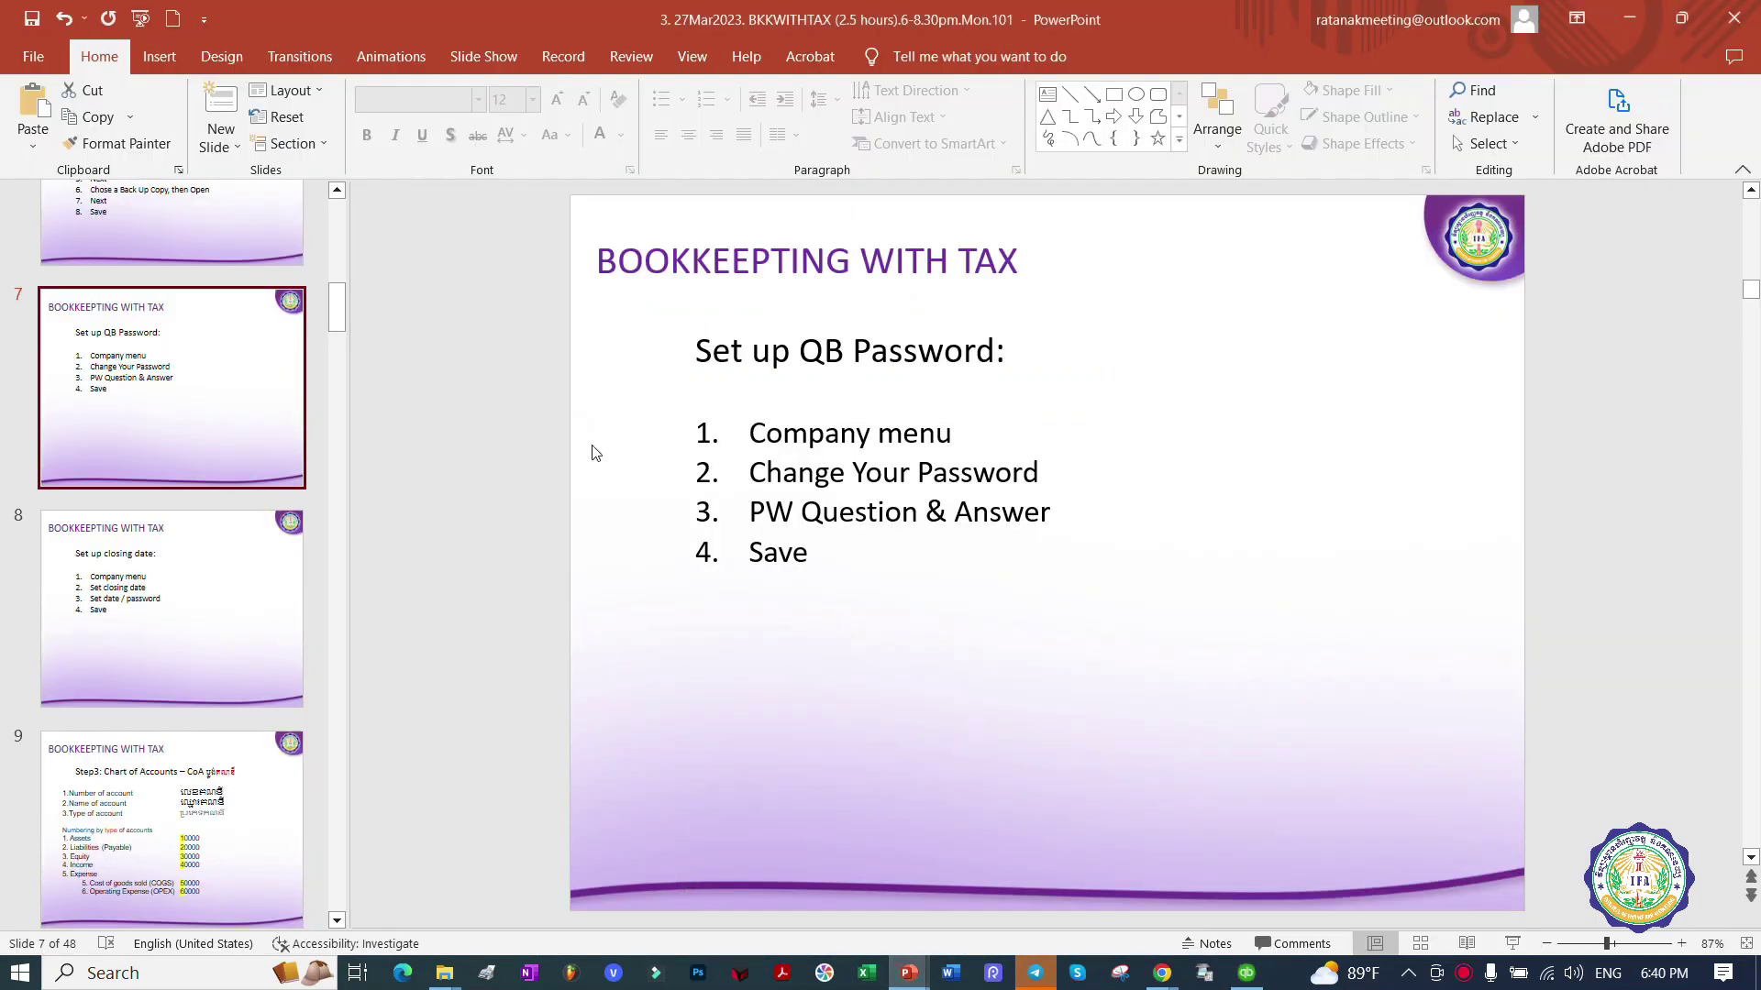
pyautogui.moveTo(768, 437); pyautogui.dragTo(958, 435)
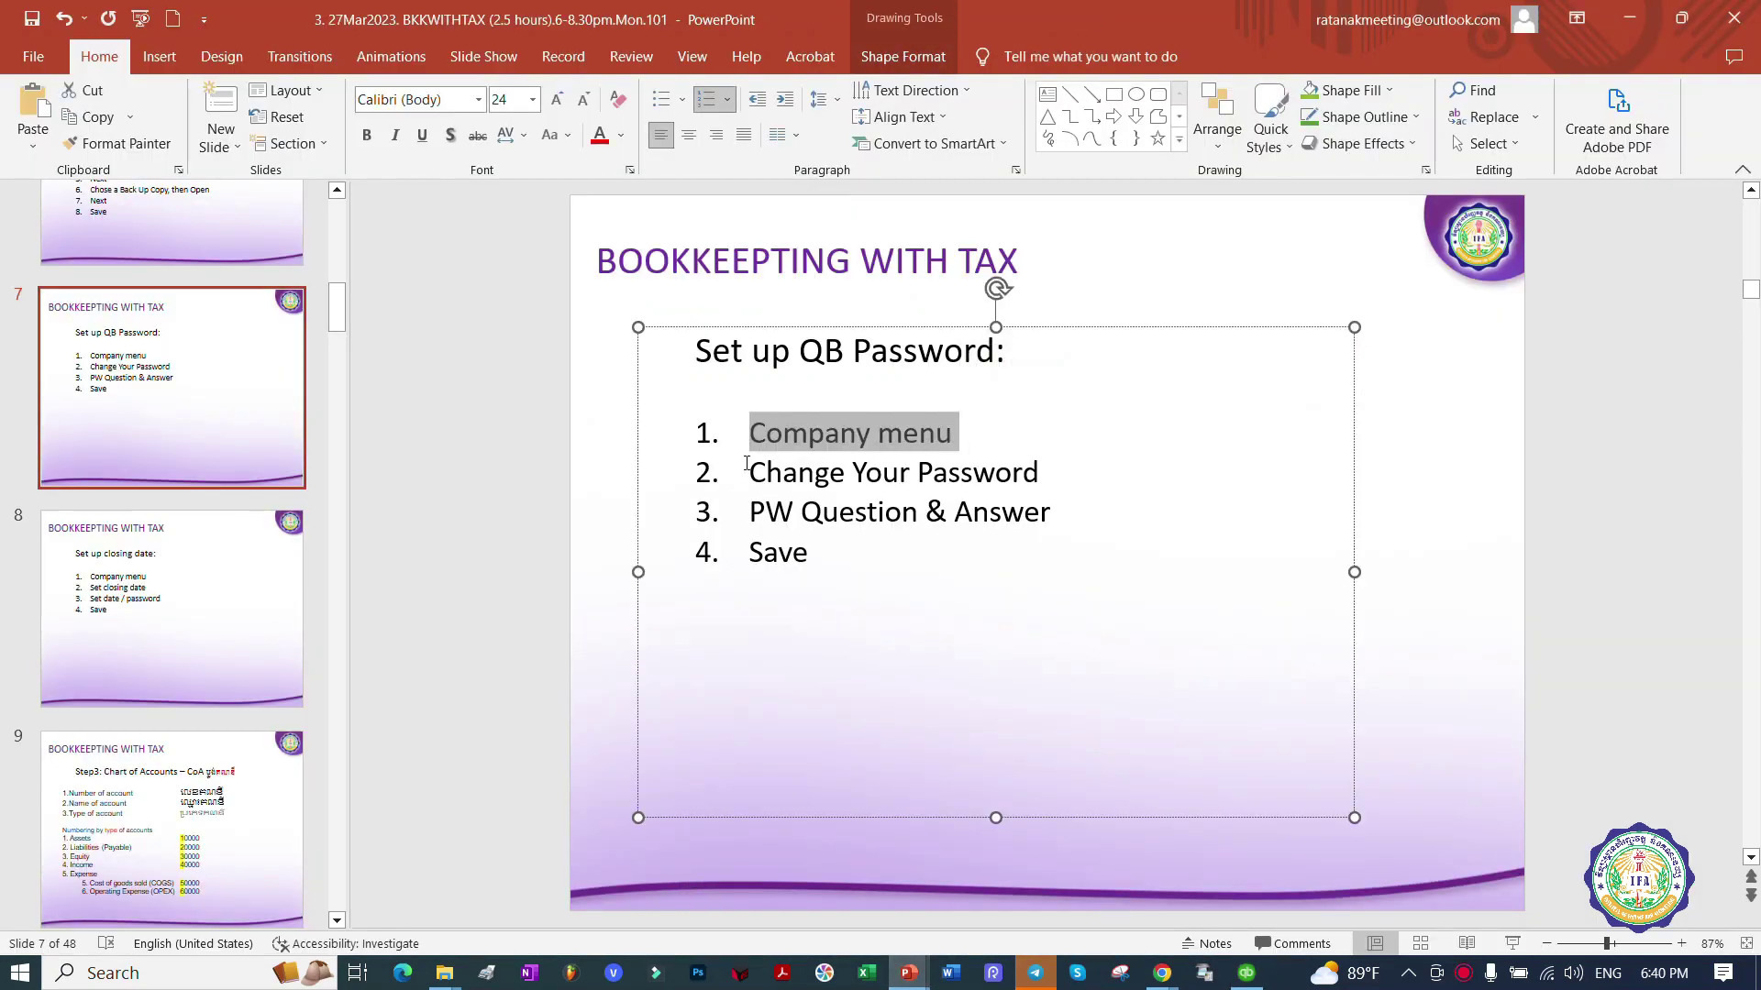
pyautogui.moveTo(748, 473); pyautogui.dragTo(1070, 496)
pyautogui.click(861, 510)
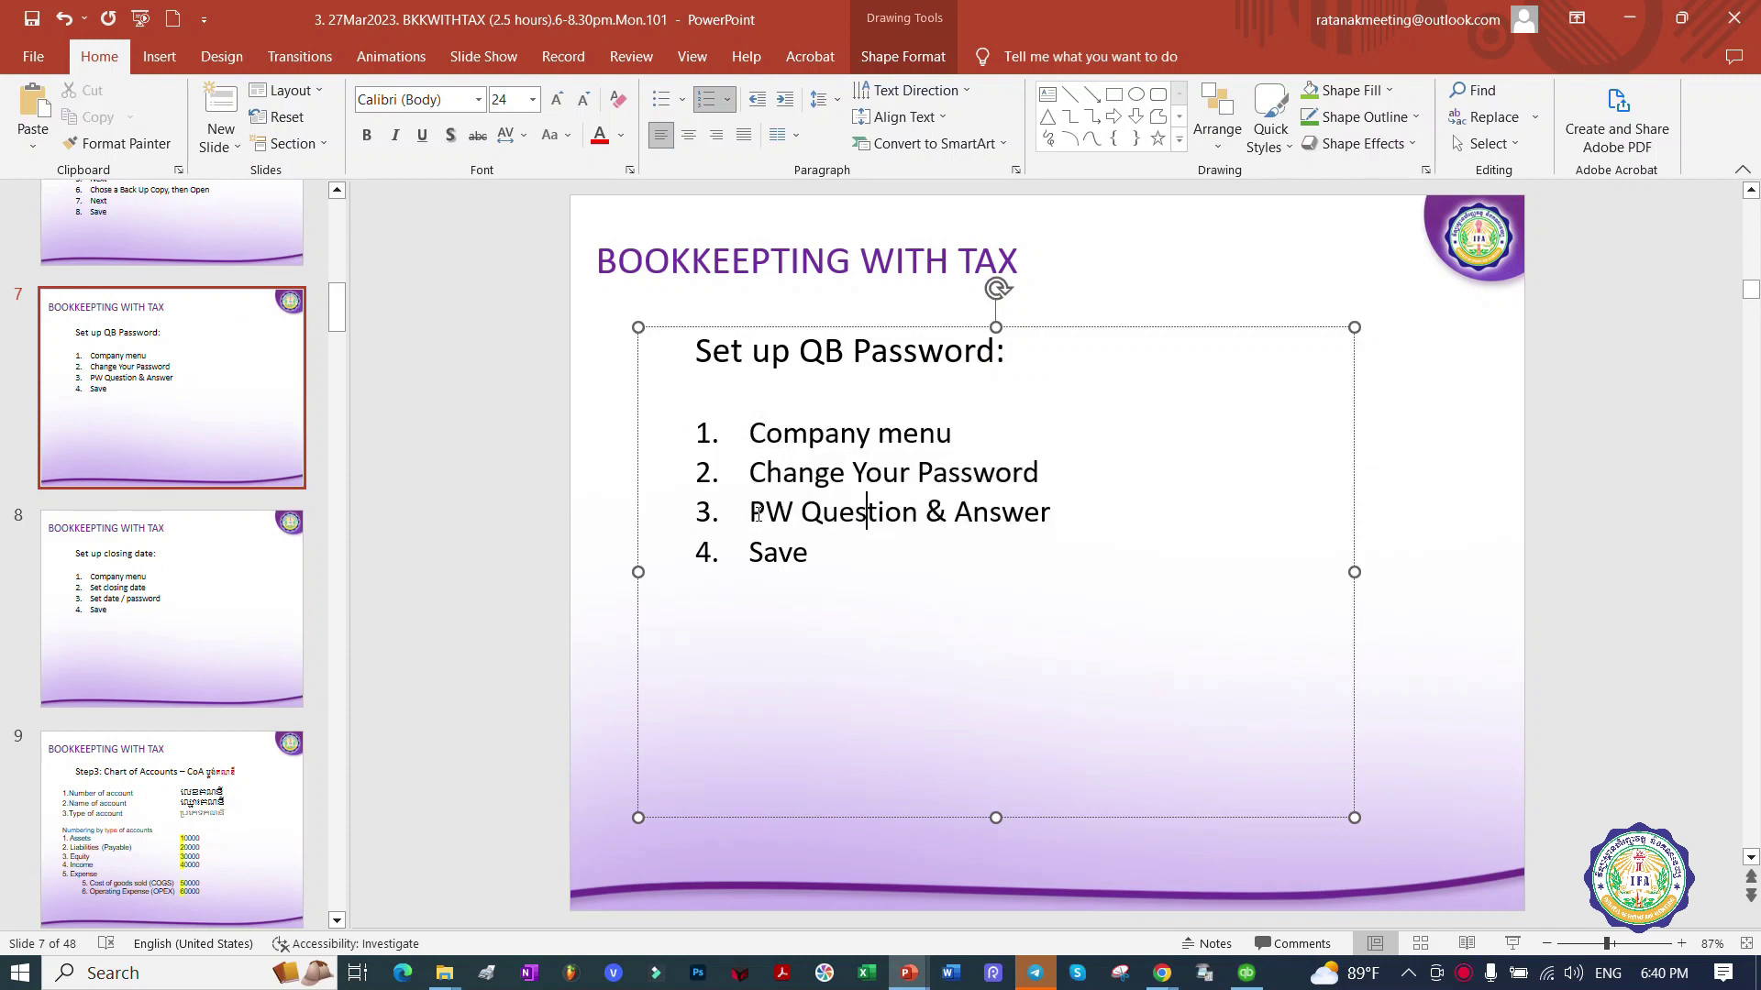
pyautogui.tripleClick(861, 510)
pyautogui.click(919, 564)
pyautogui.moveTo(919, 564); pyautogui.dragTo(755, 597)
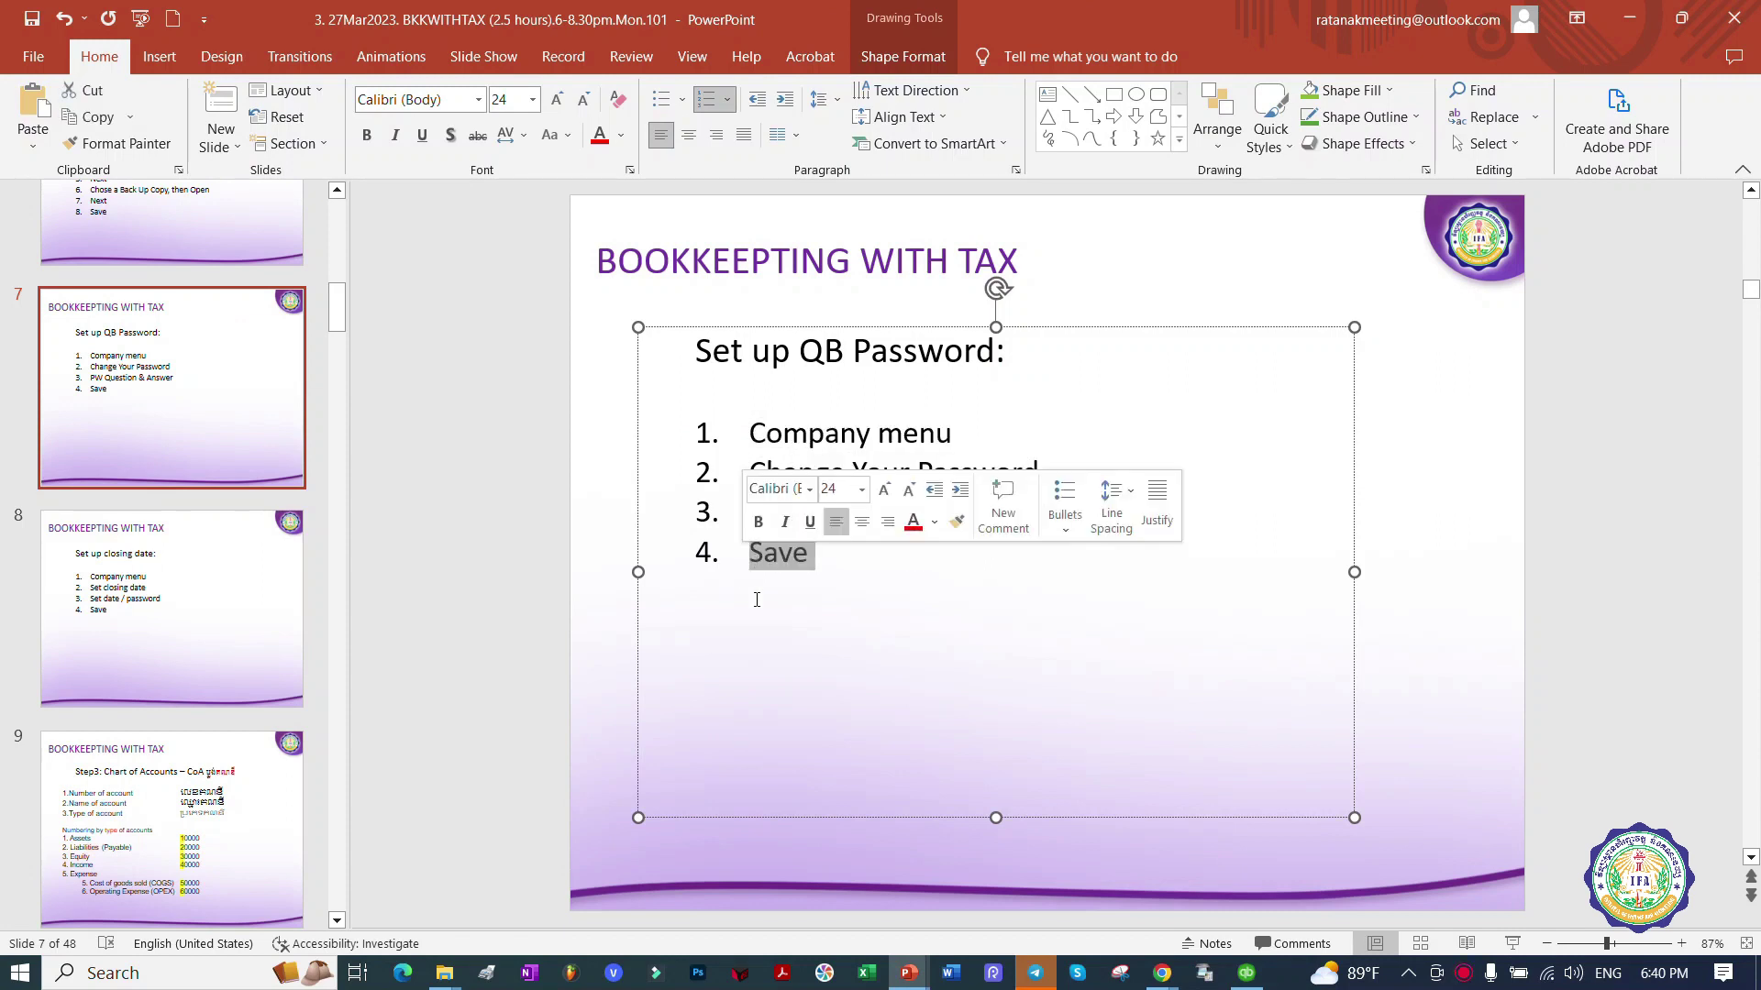
pyautogui.click(755, 597)
pyautogui.click(1247, 973)
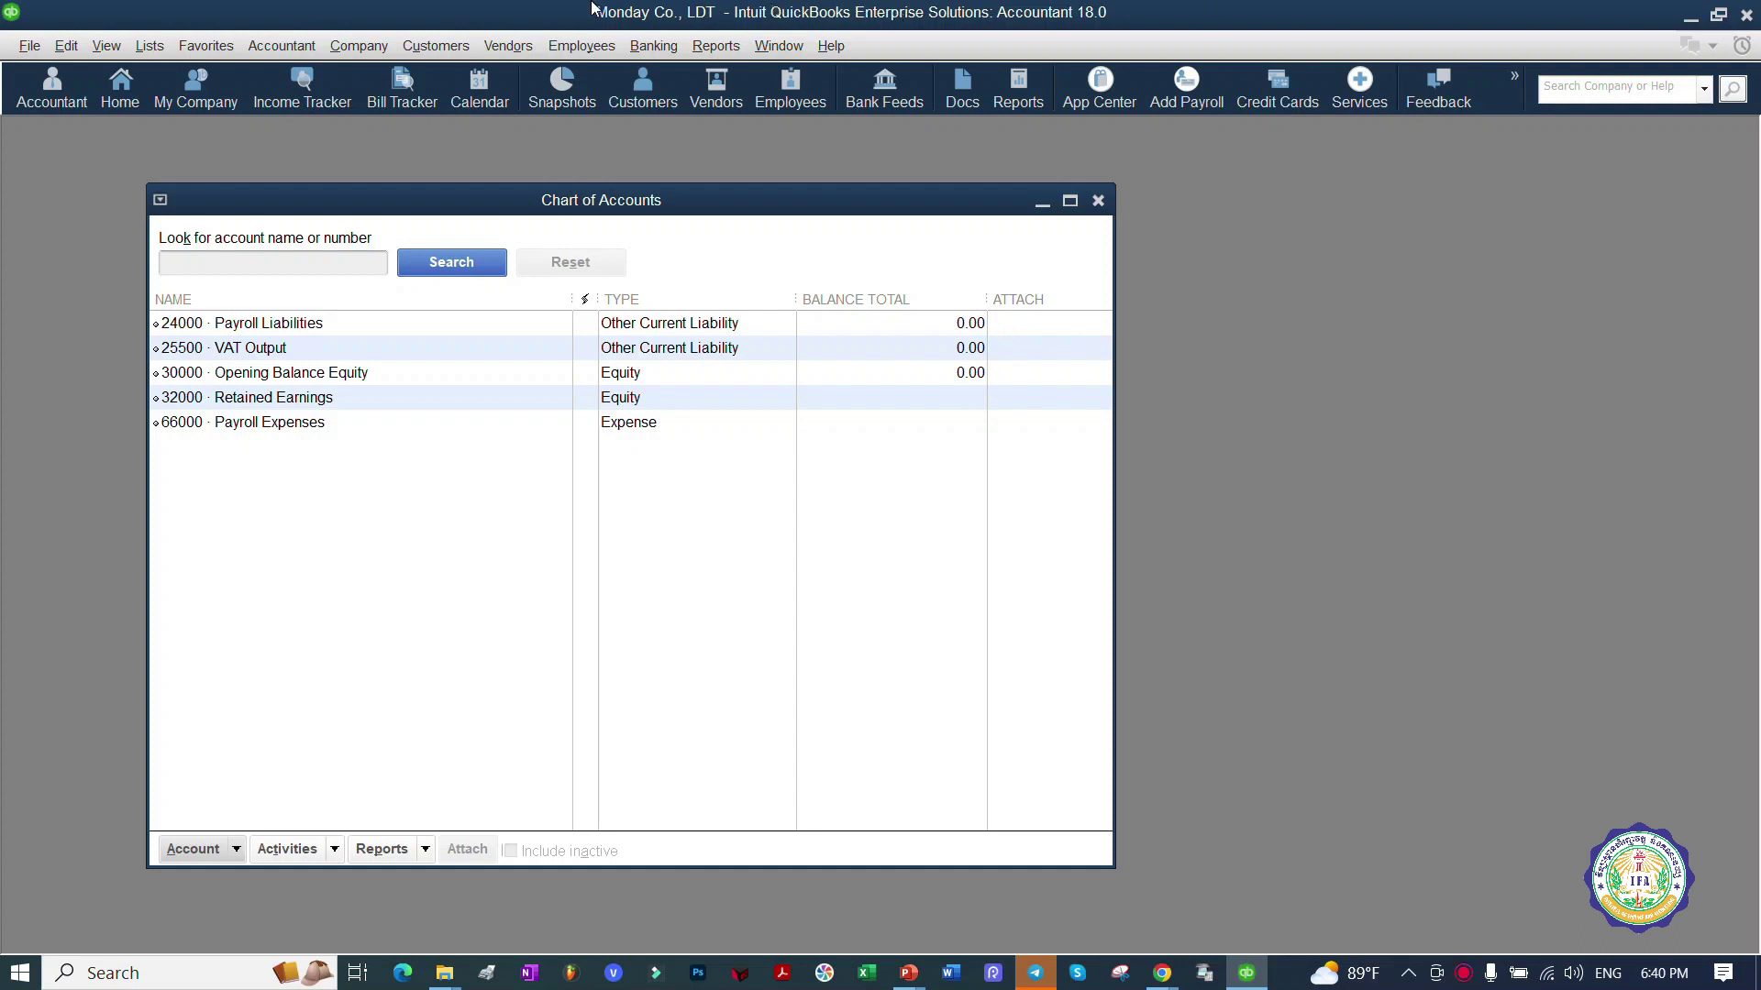
# Step: Check the Company menu's Change Your Password form, then close it without changes
pyautogui.click(361, 52)
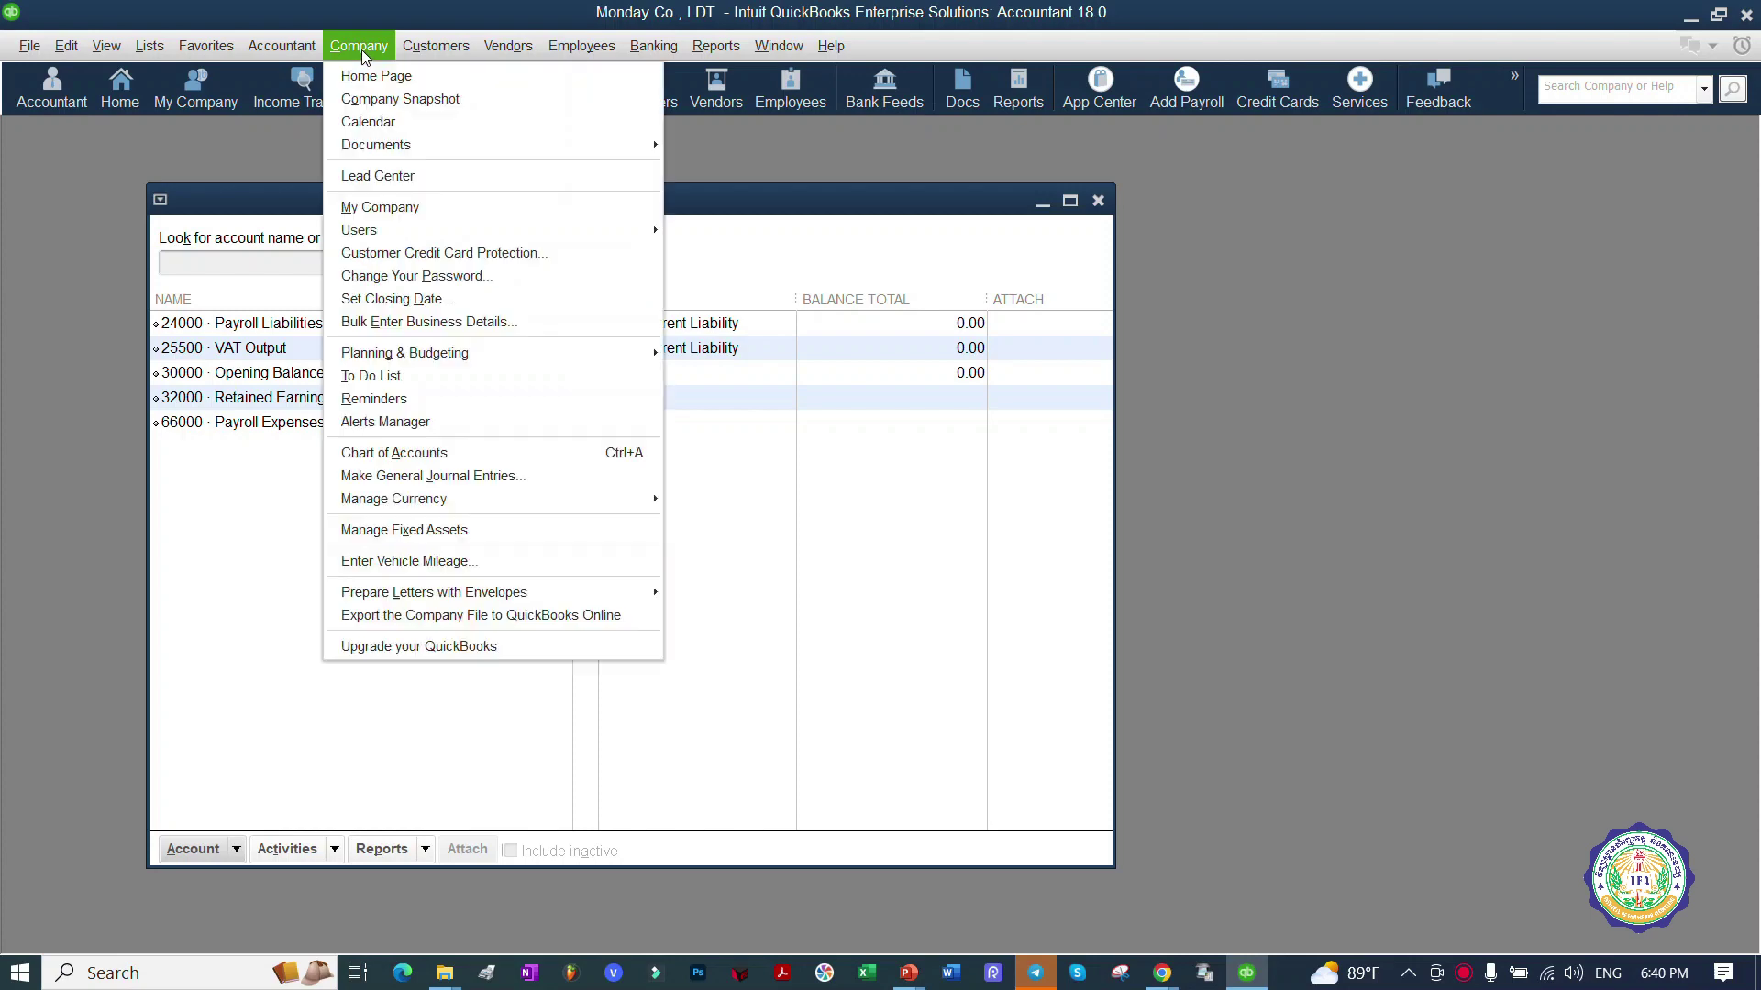
pyautogui.click(563, 275)
pyautogui.click(1115, 653)
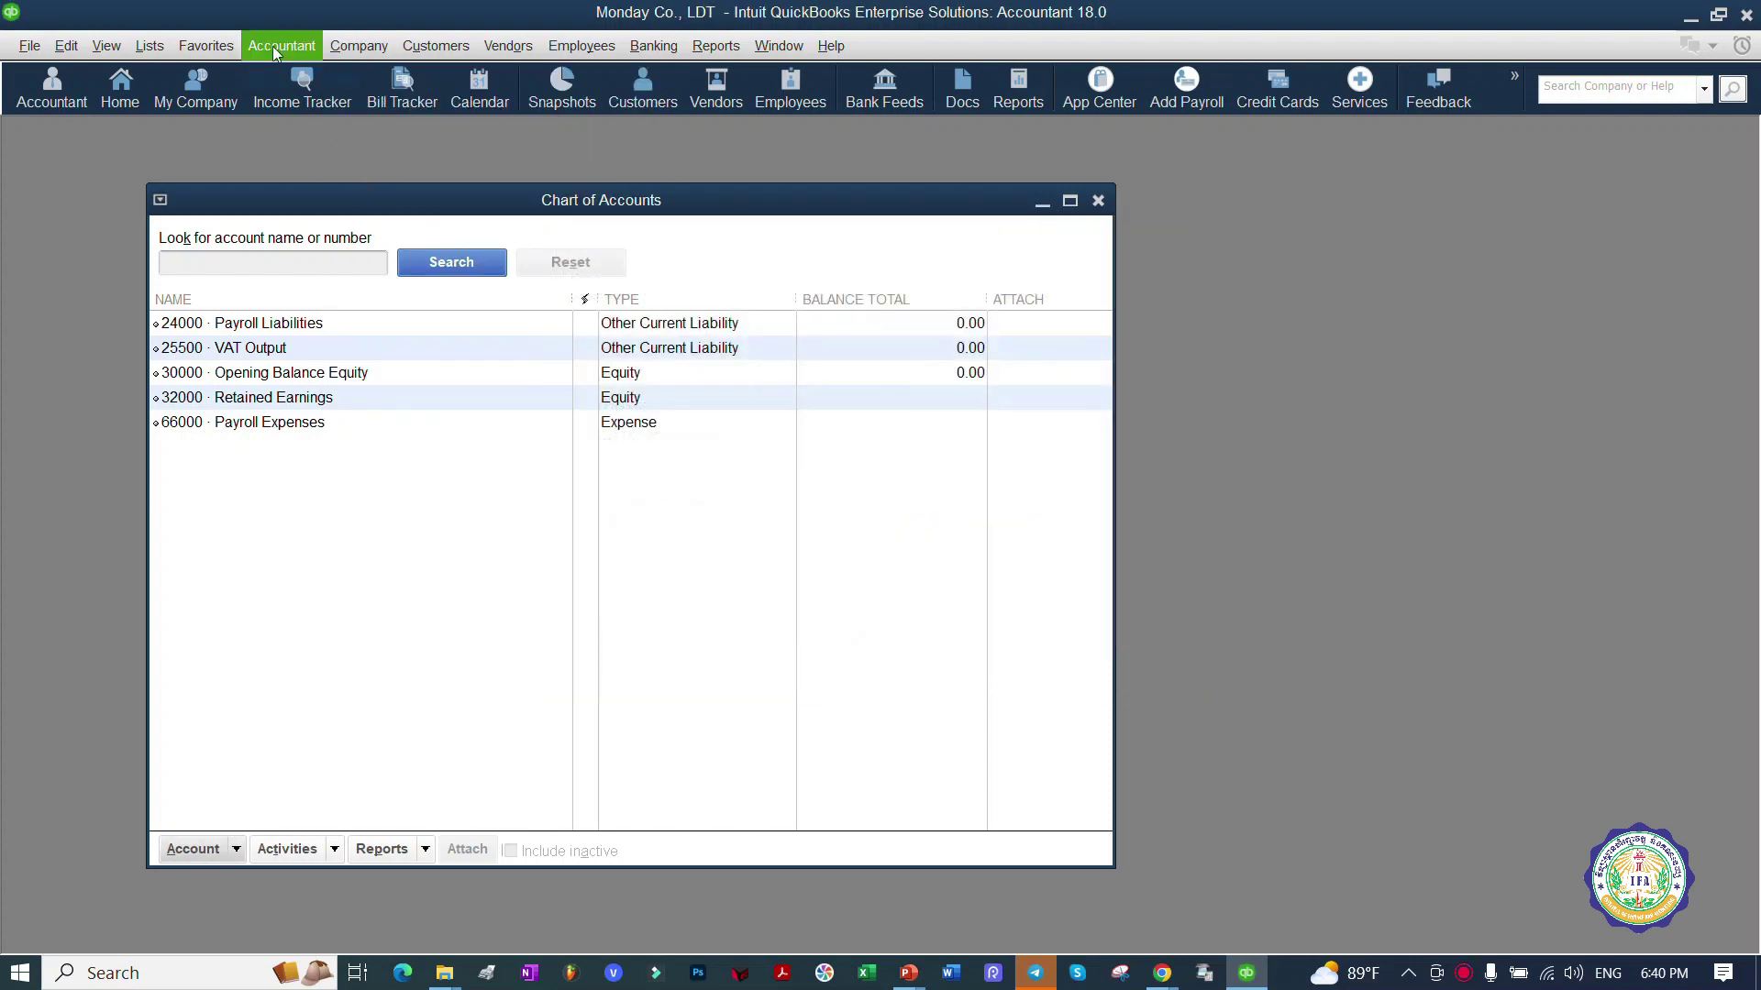
pyautogui.click(347, 47)
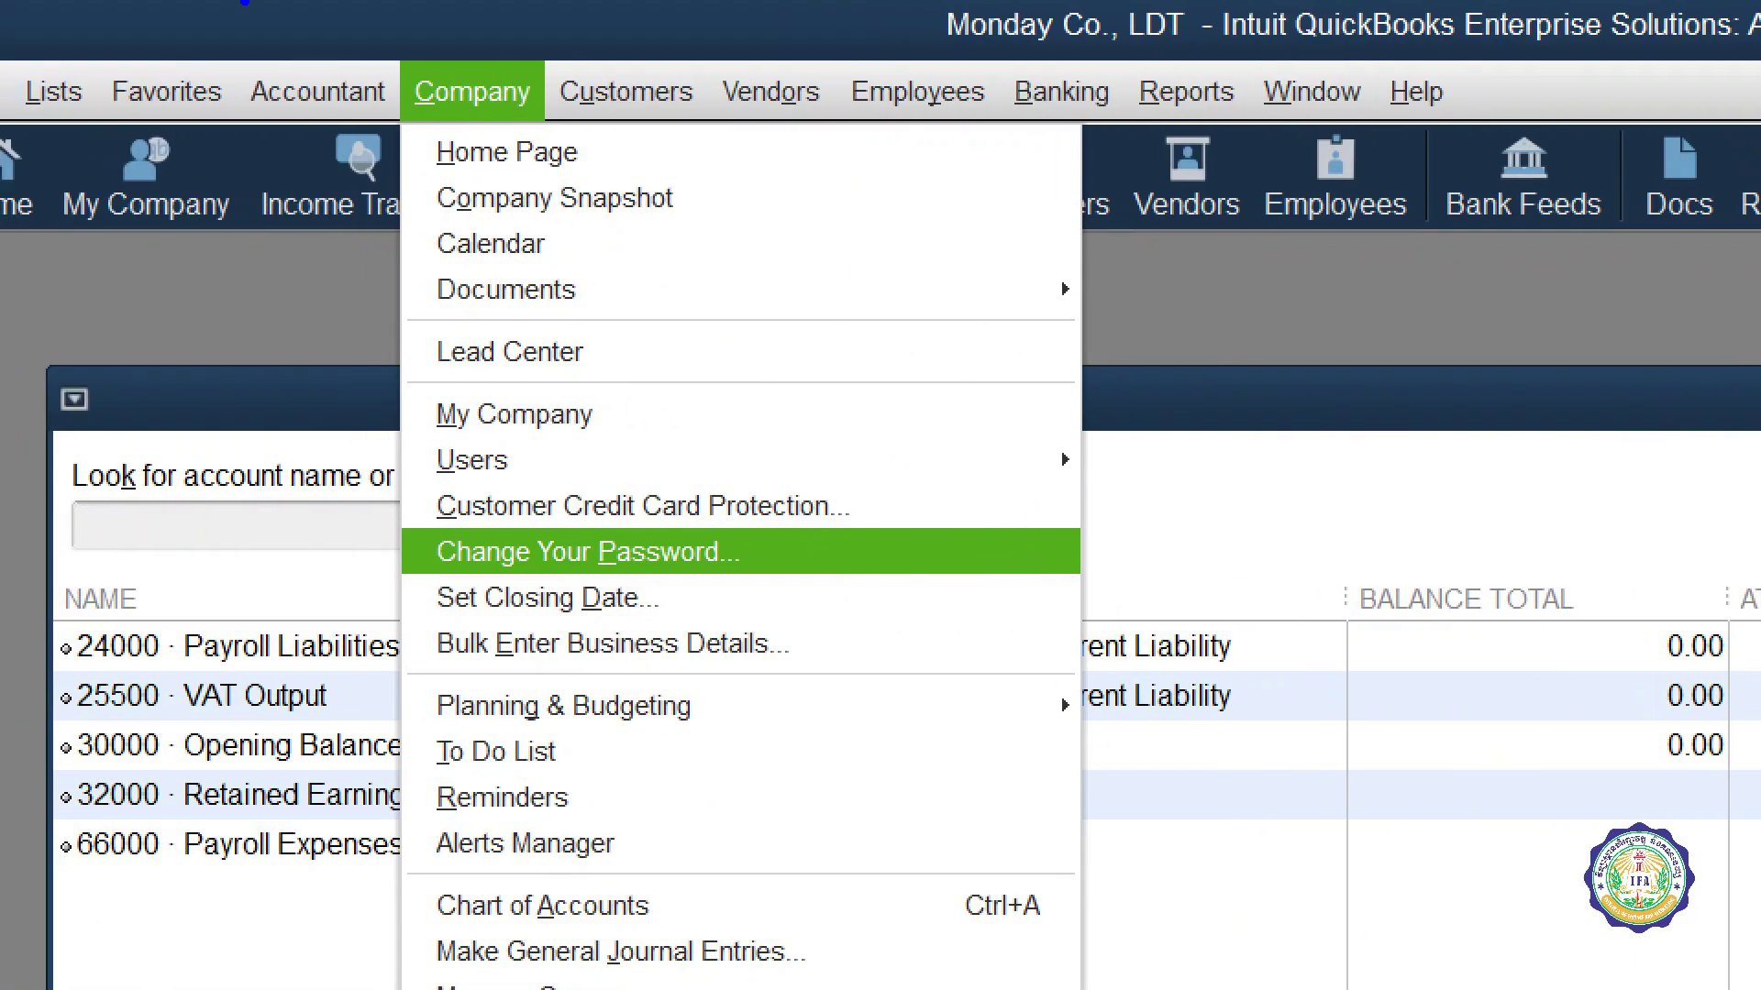
# Step: Send a screenshot of the Company menu to the class Telegram group, then return to QuickBooks
pyautogui.moveTo(467, 12)
pyautogui.mouseDown()
pyautogui.moveTo(353, 55)
pyautogui.moveTo(513, 23)
pyautogui.moveTo(367, 37)
pyautogui.mouseUp()
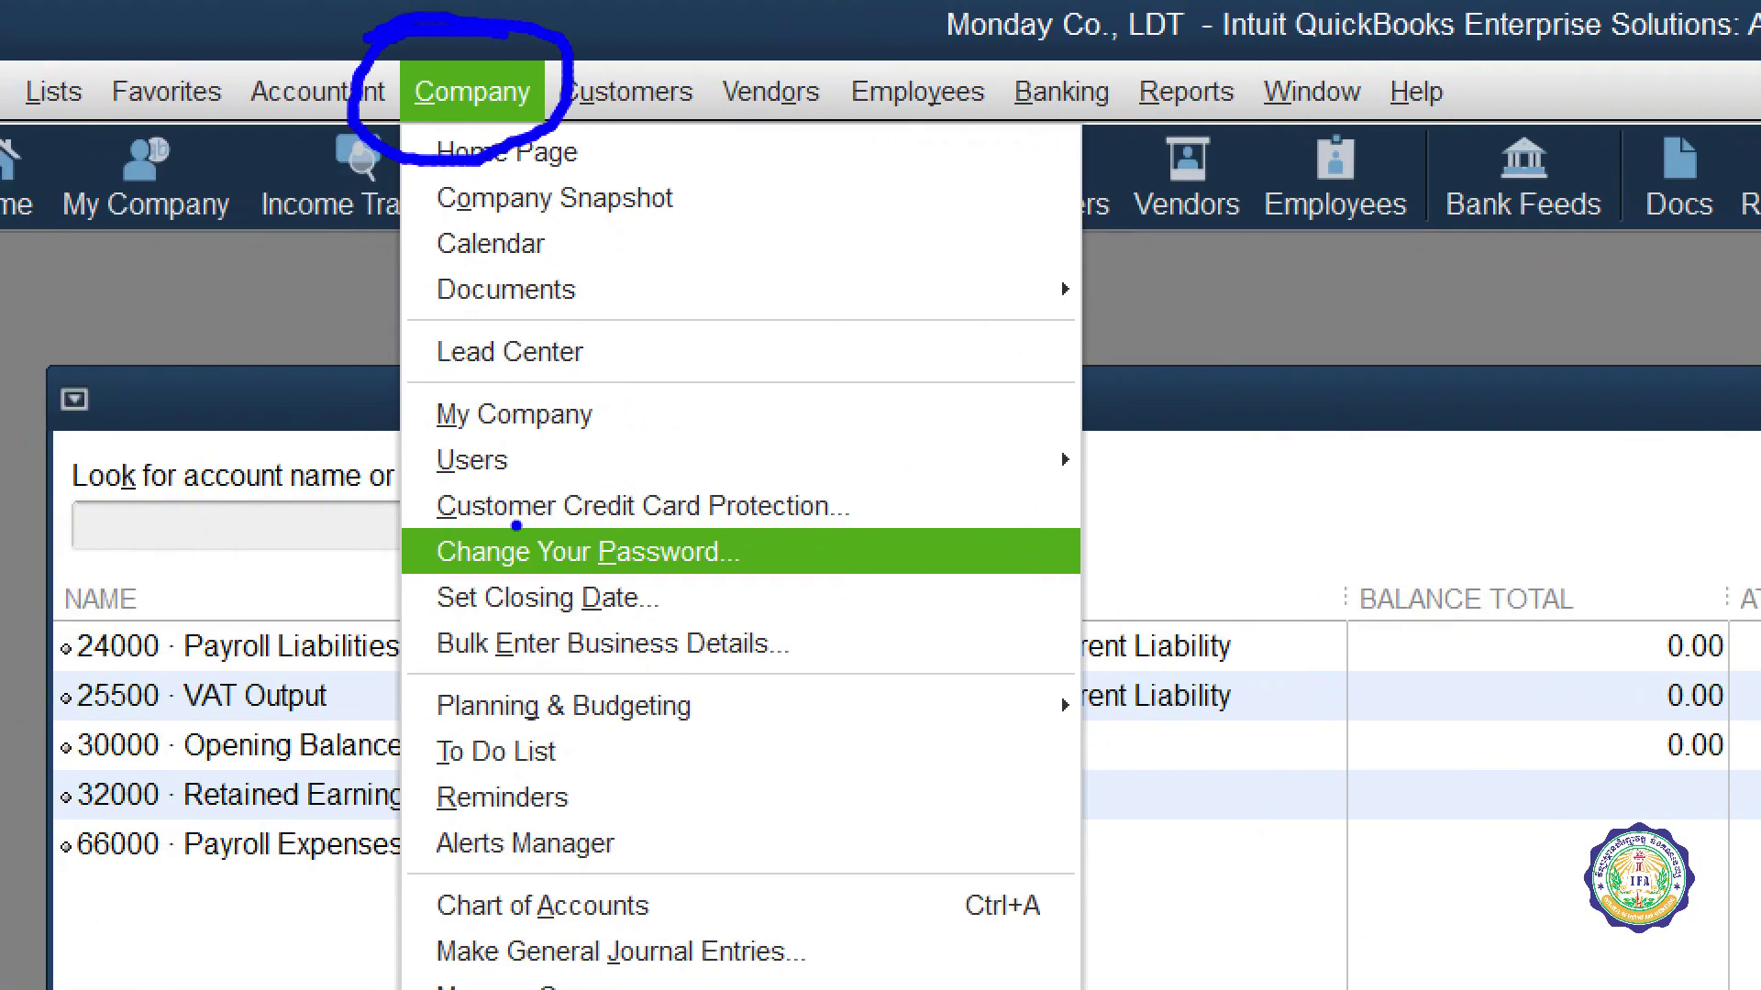
pyautogui.moveTo(438, 495)
pyautogui.mouseDown()
pyautogui.moveTo(491, 496)
pyautogui.moveTo(682, 591)
pyautogui.moveTo(623, 509)
pyautogui.moveTo(403, 514)
pyautogui.mouseUp()
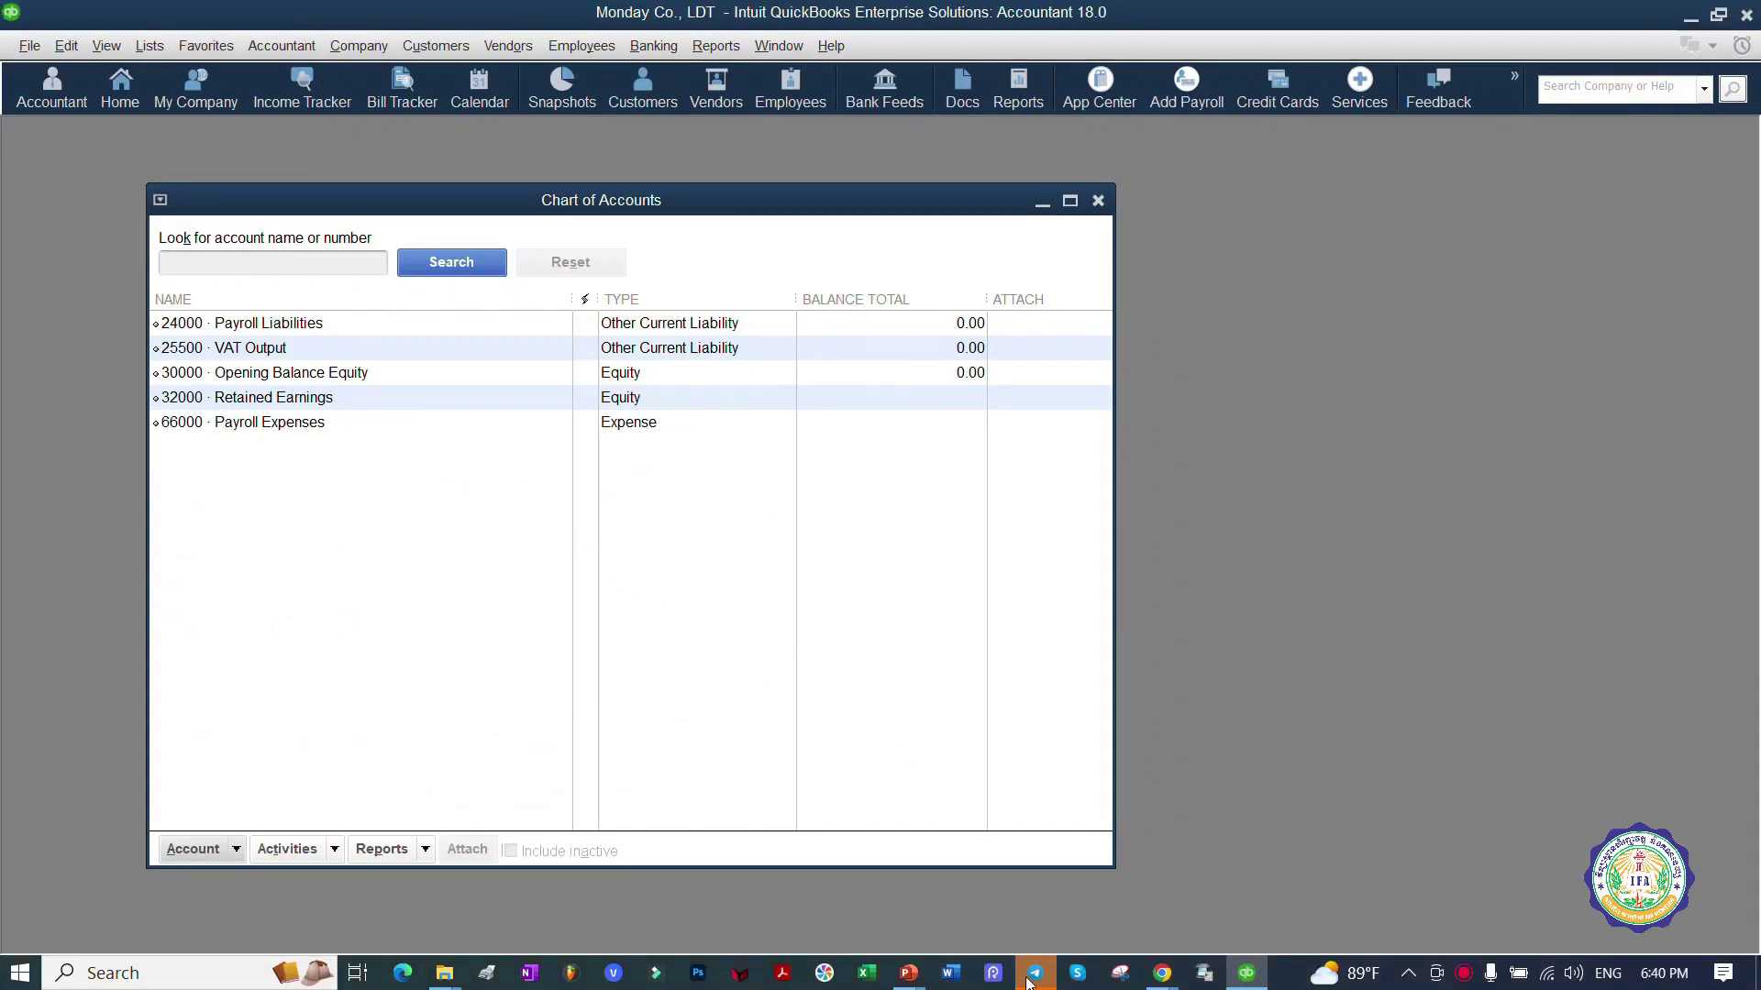
pyautogui.click(1034, 972)
pyautogui.hotkey('ctrl', 'v')
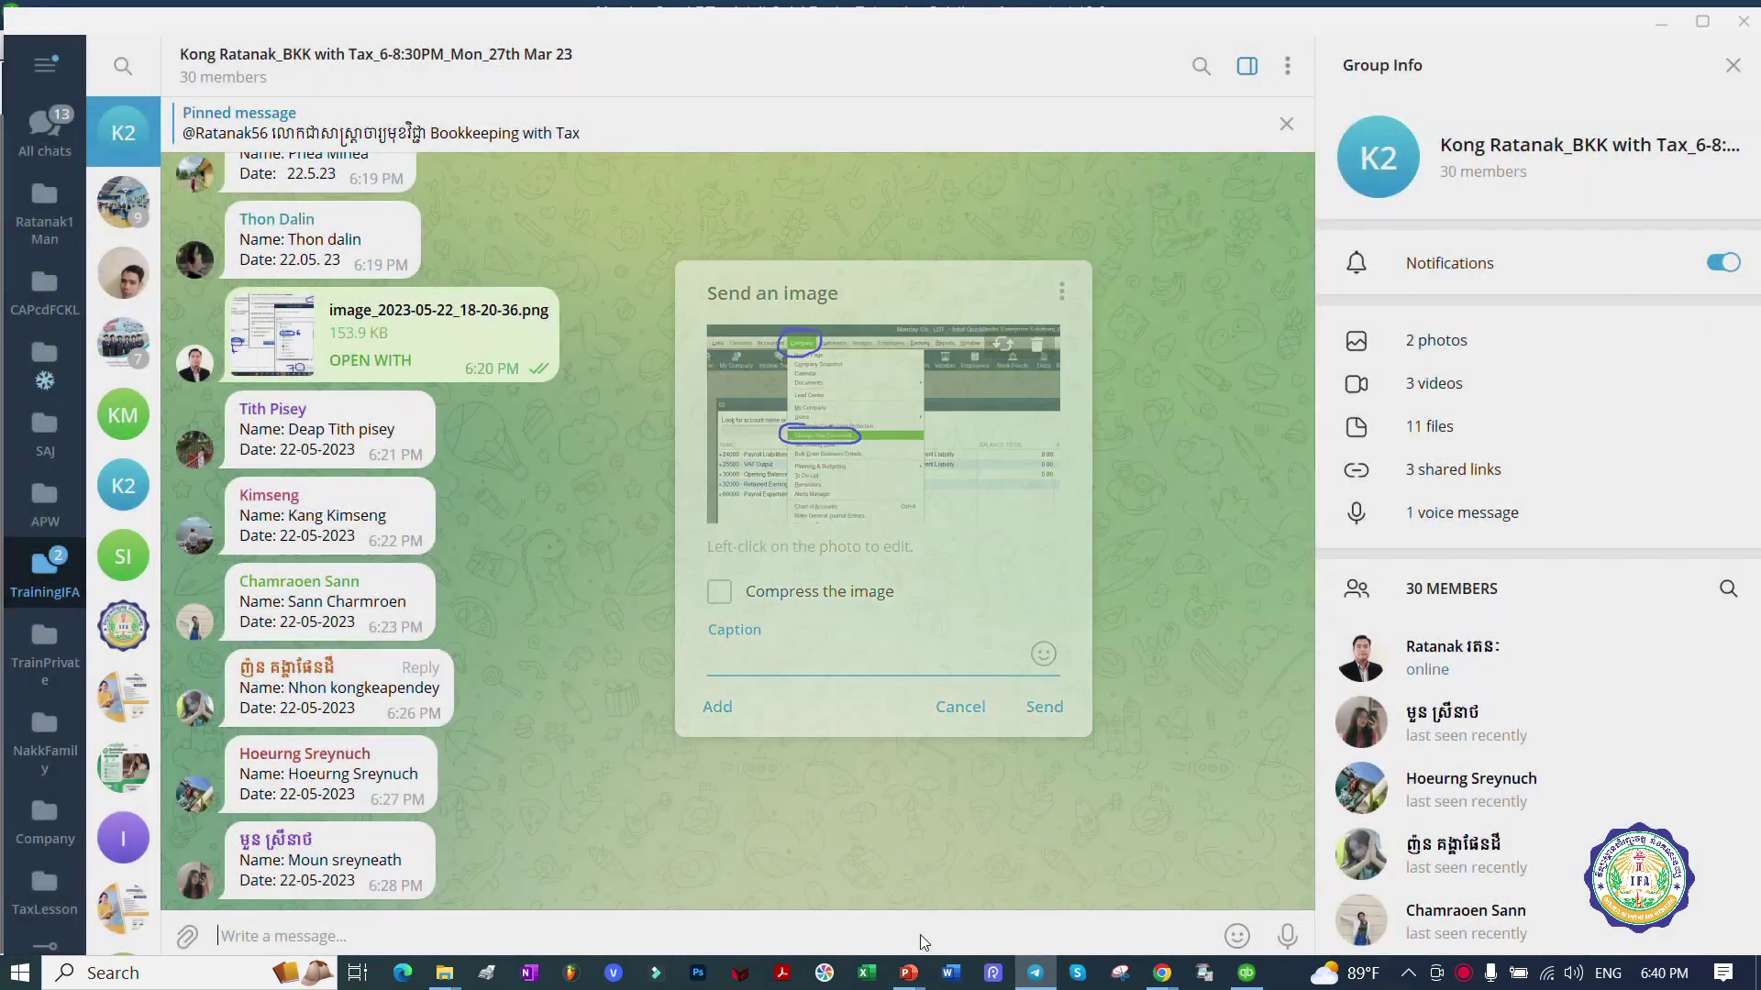
pyautogui.press('Return')
pyautogui.click(1247, 972)
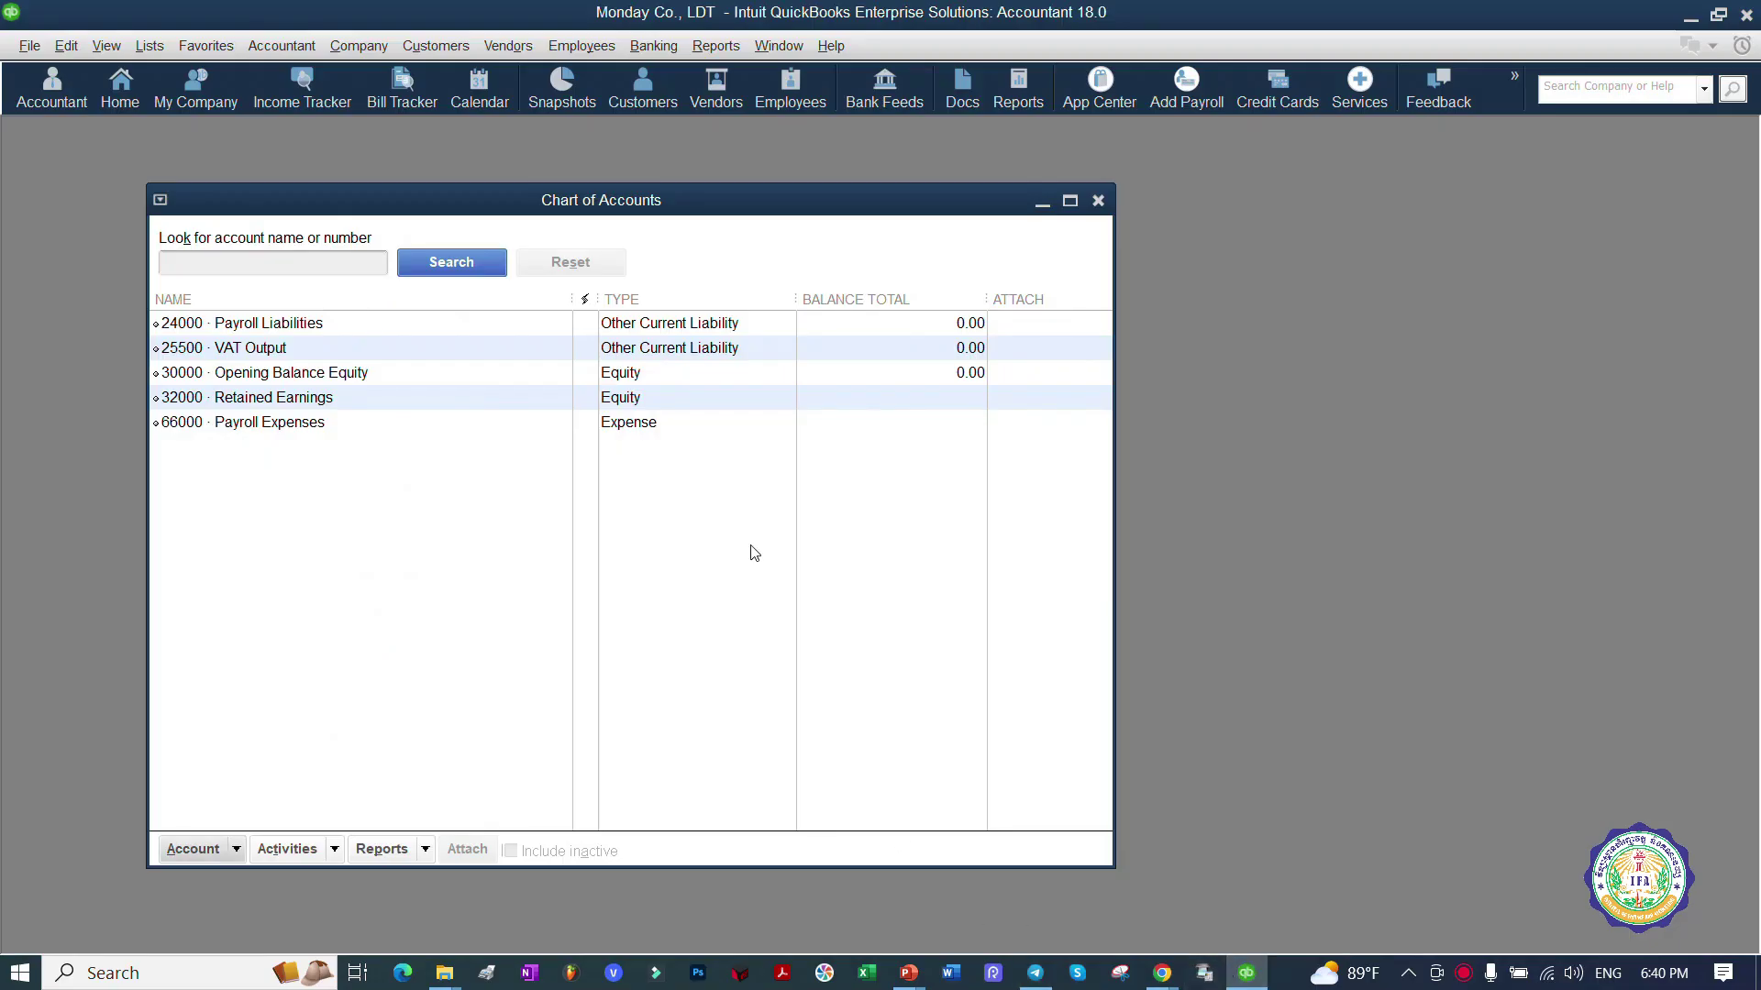
pyautogui.click(359, 45)
# Step: Enter the new Admin password in both the New Password and Confirm New Password fields
pyautogui.click(515, 268)
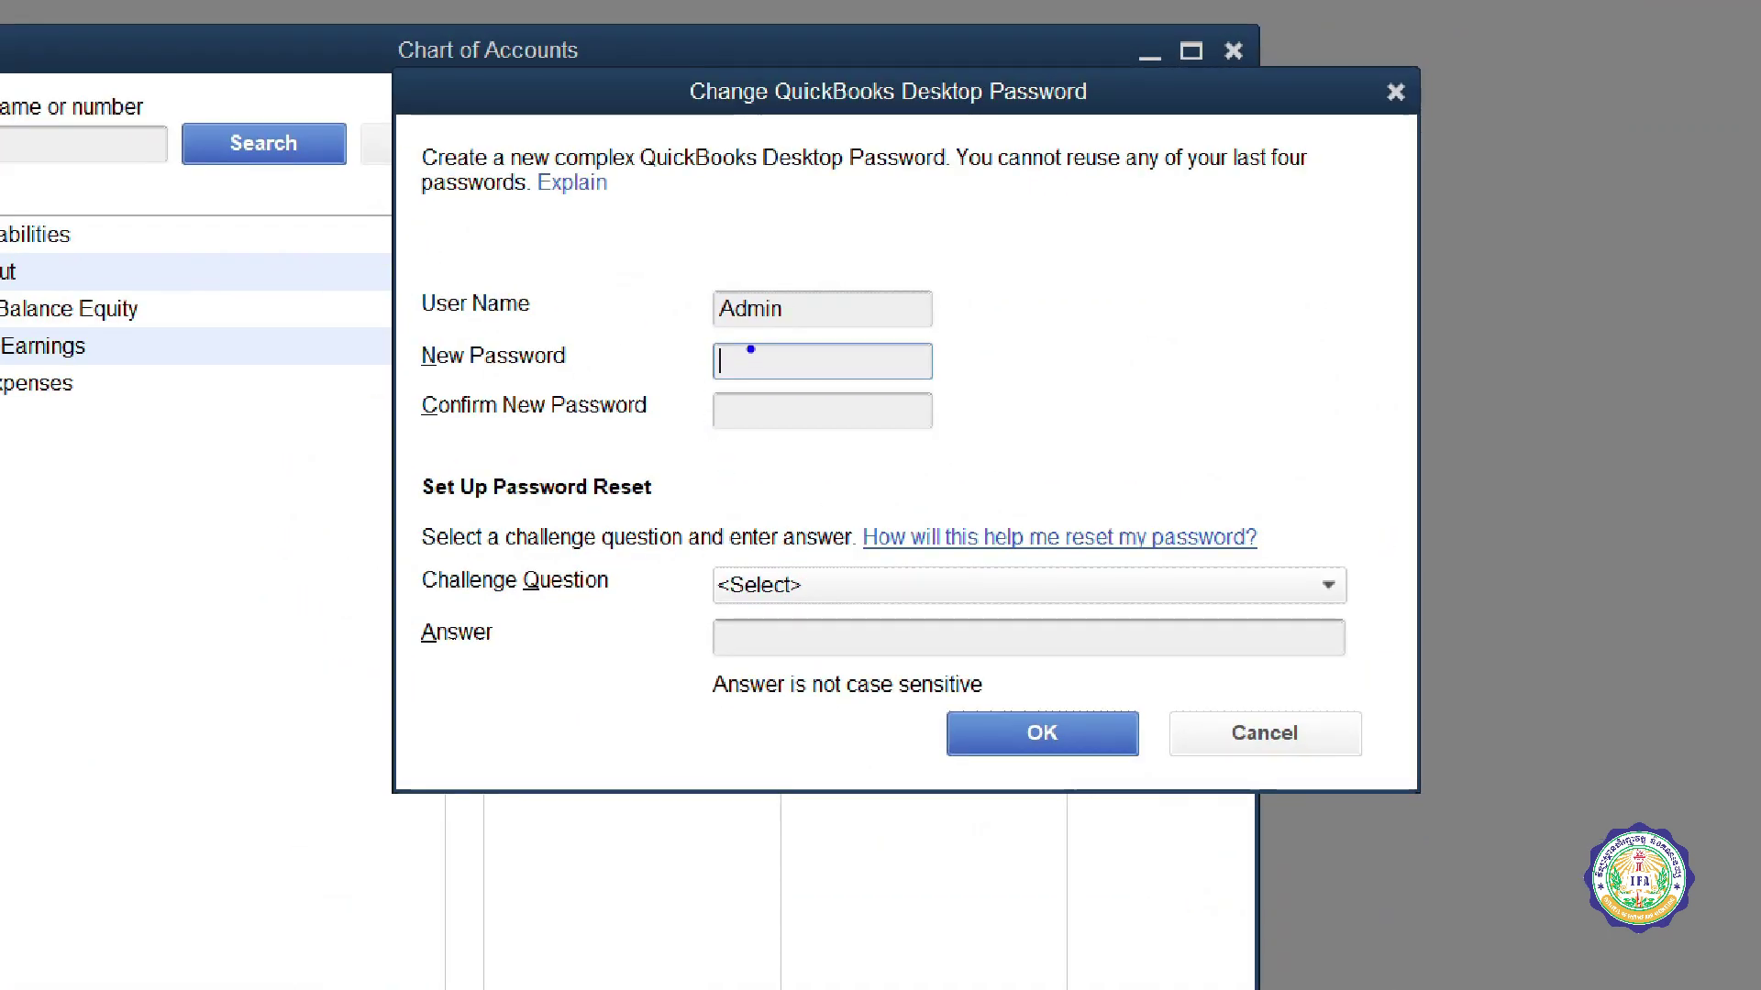
pyautogui.moveTo(752, 347)
pyautogui.mouseDown()
pyautogui.moveTo(844, 445)
pyautogui.moveTo(780, 319)
pyautogui.moveTo(752, 349)
pyautogui.mouseUp()
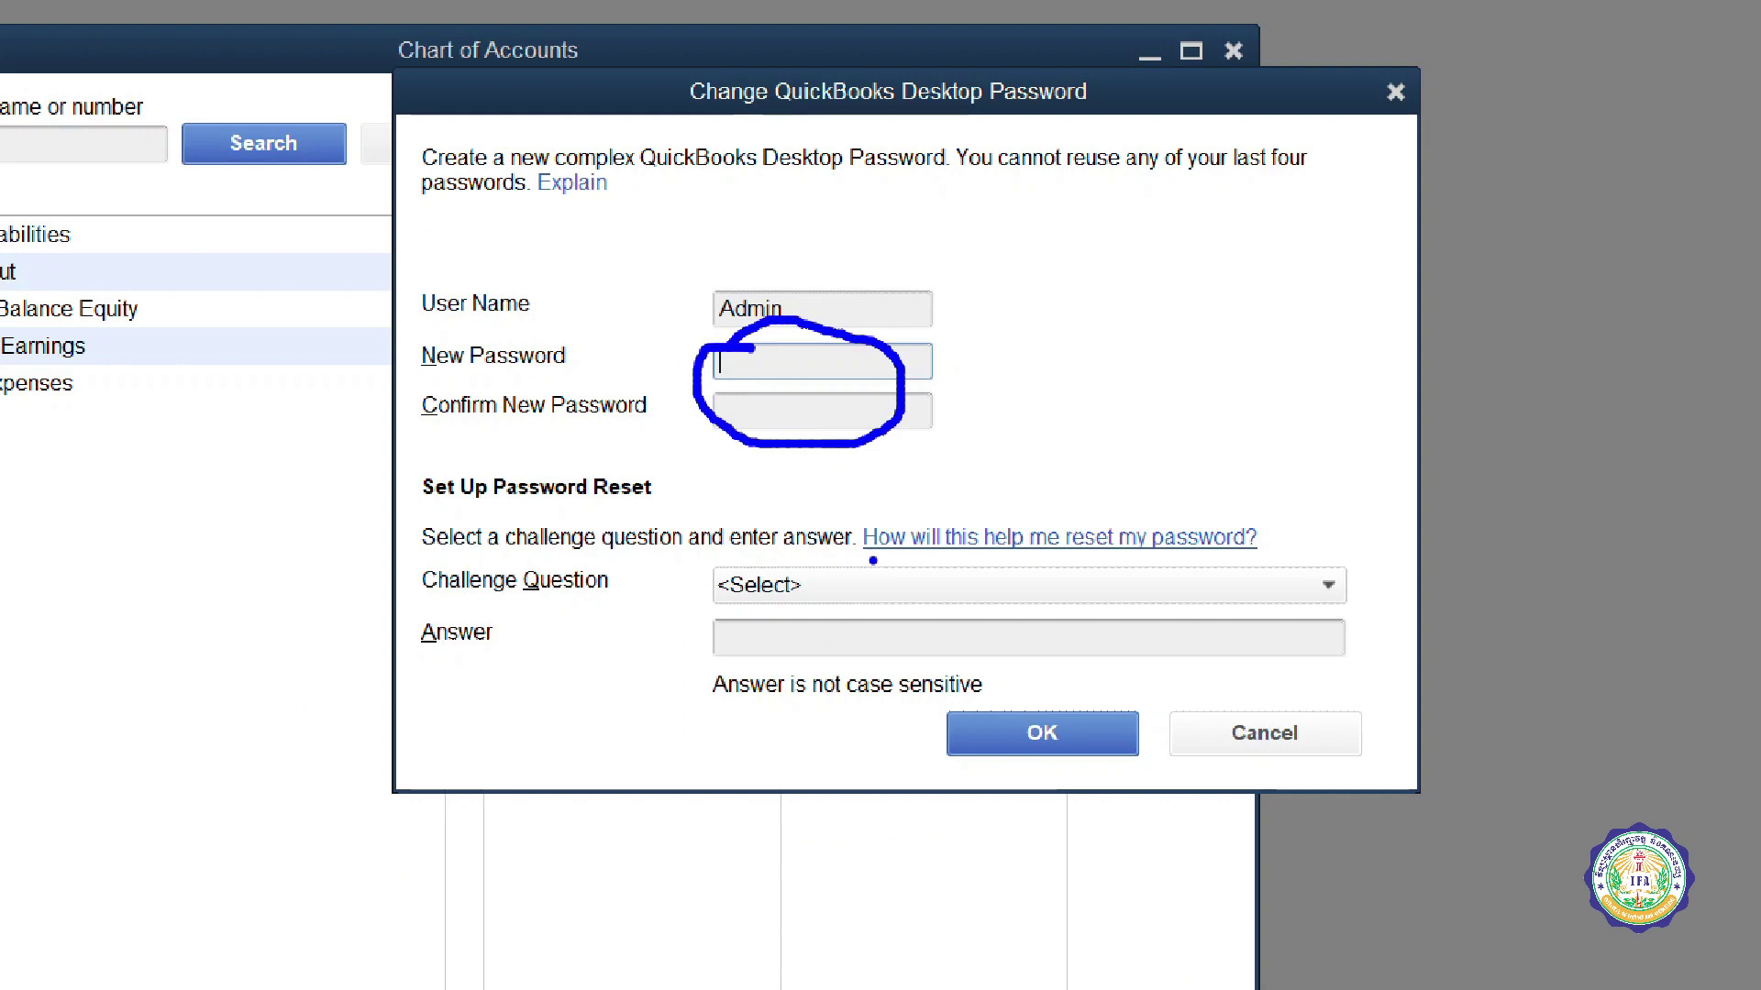
pyautogui.moveTo(880, 556)
pyautogui.mouseDown()
pyautogui.moveTo(788, 549)
pyautogui.moveTo(727, 666)
pyautogui.moveTo(1163, 613)
pyautogui.moveTo(803, 566)
pyautogui.mouseUp()
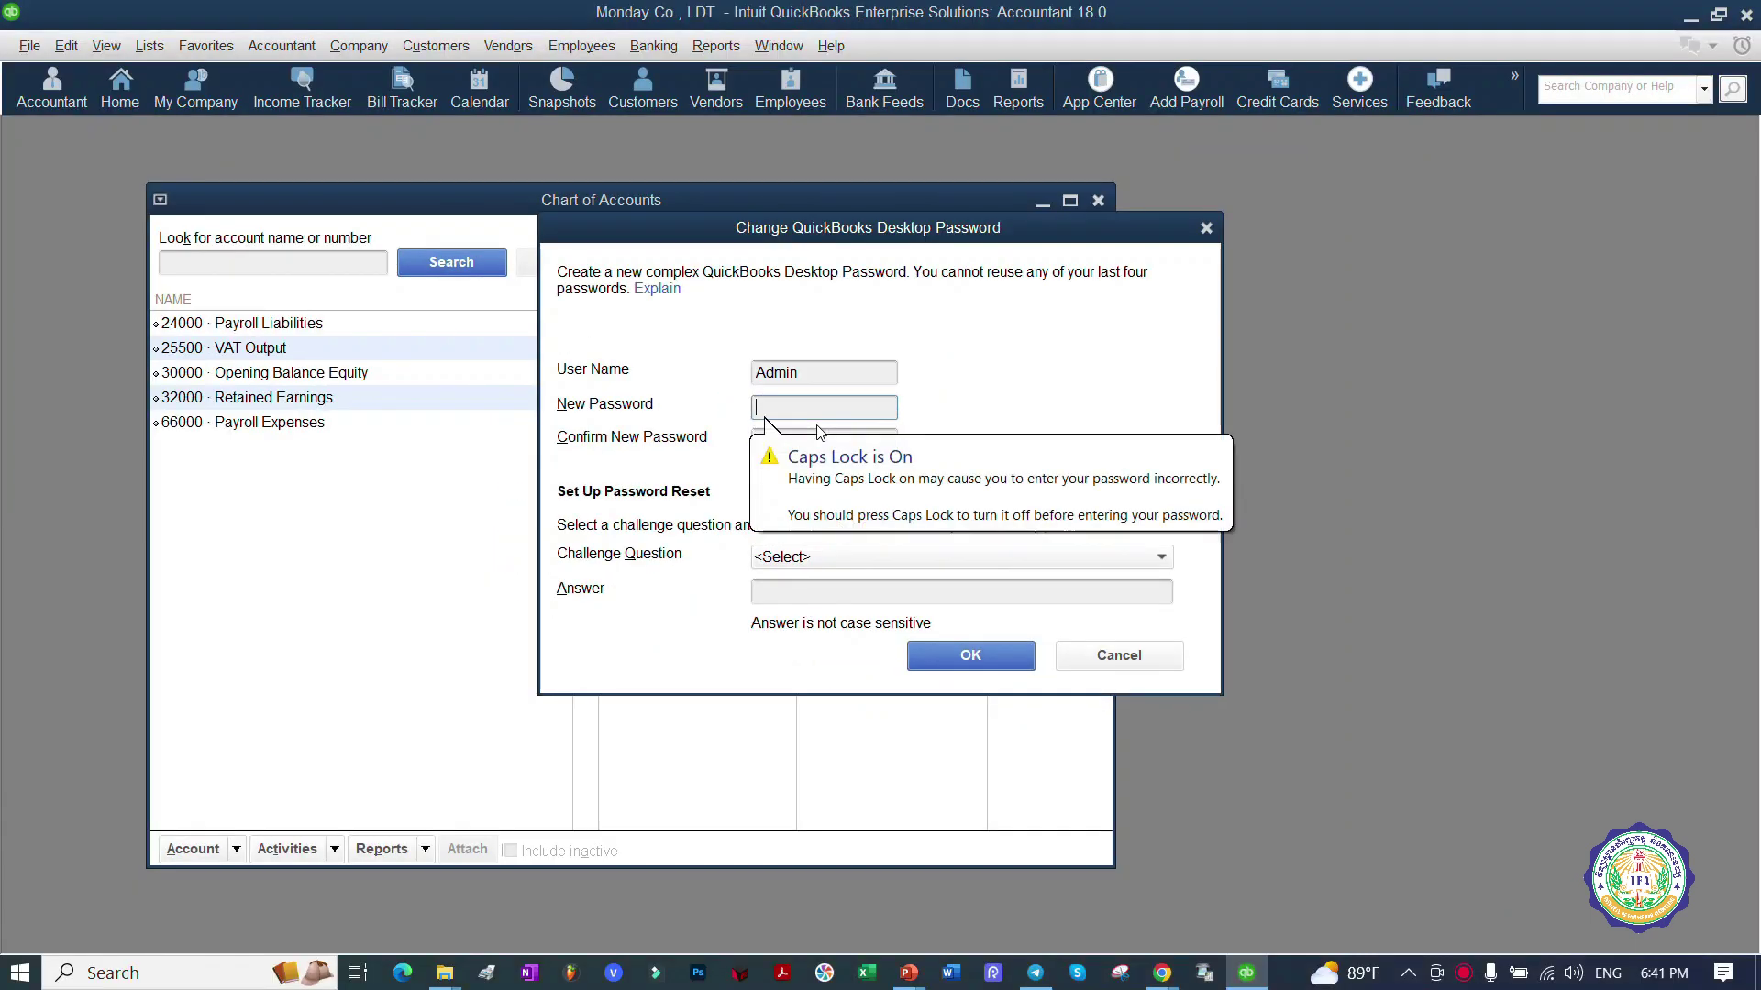
pyautogui.write('123')
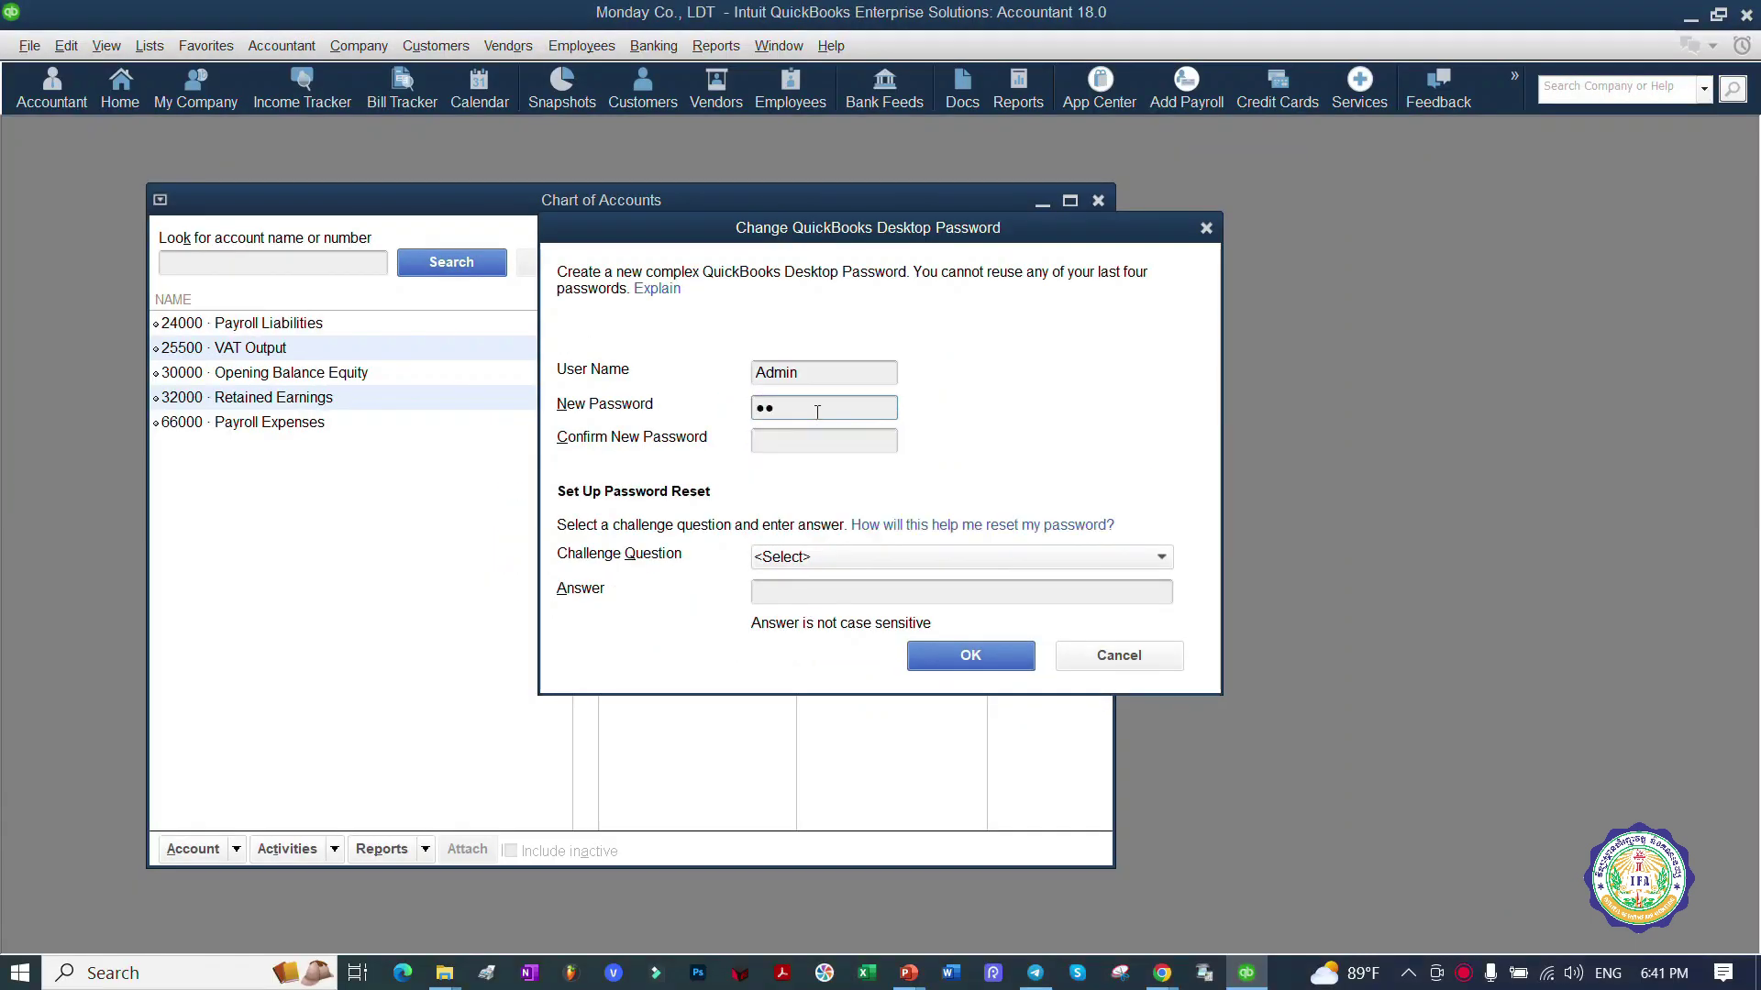
pyautogui.click(829, 442)
pyautogui.write('123')
# Step: Browse the Challenge Question list to find First college roommate's name
pyautogui.click(898, 556)
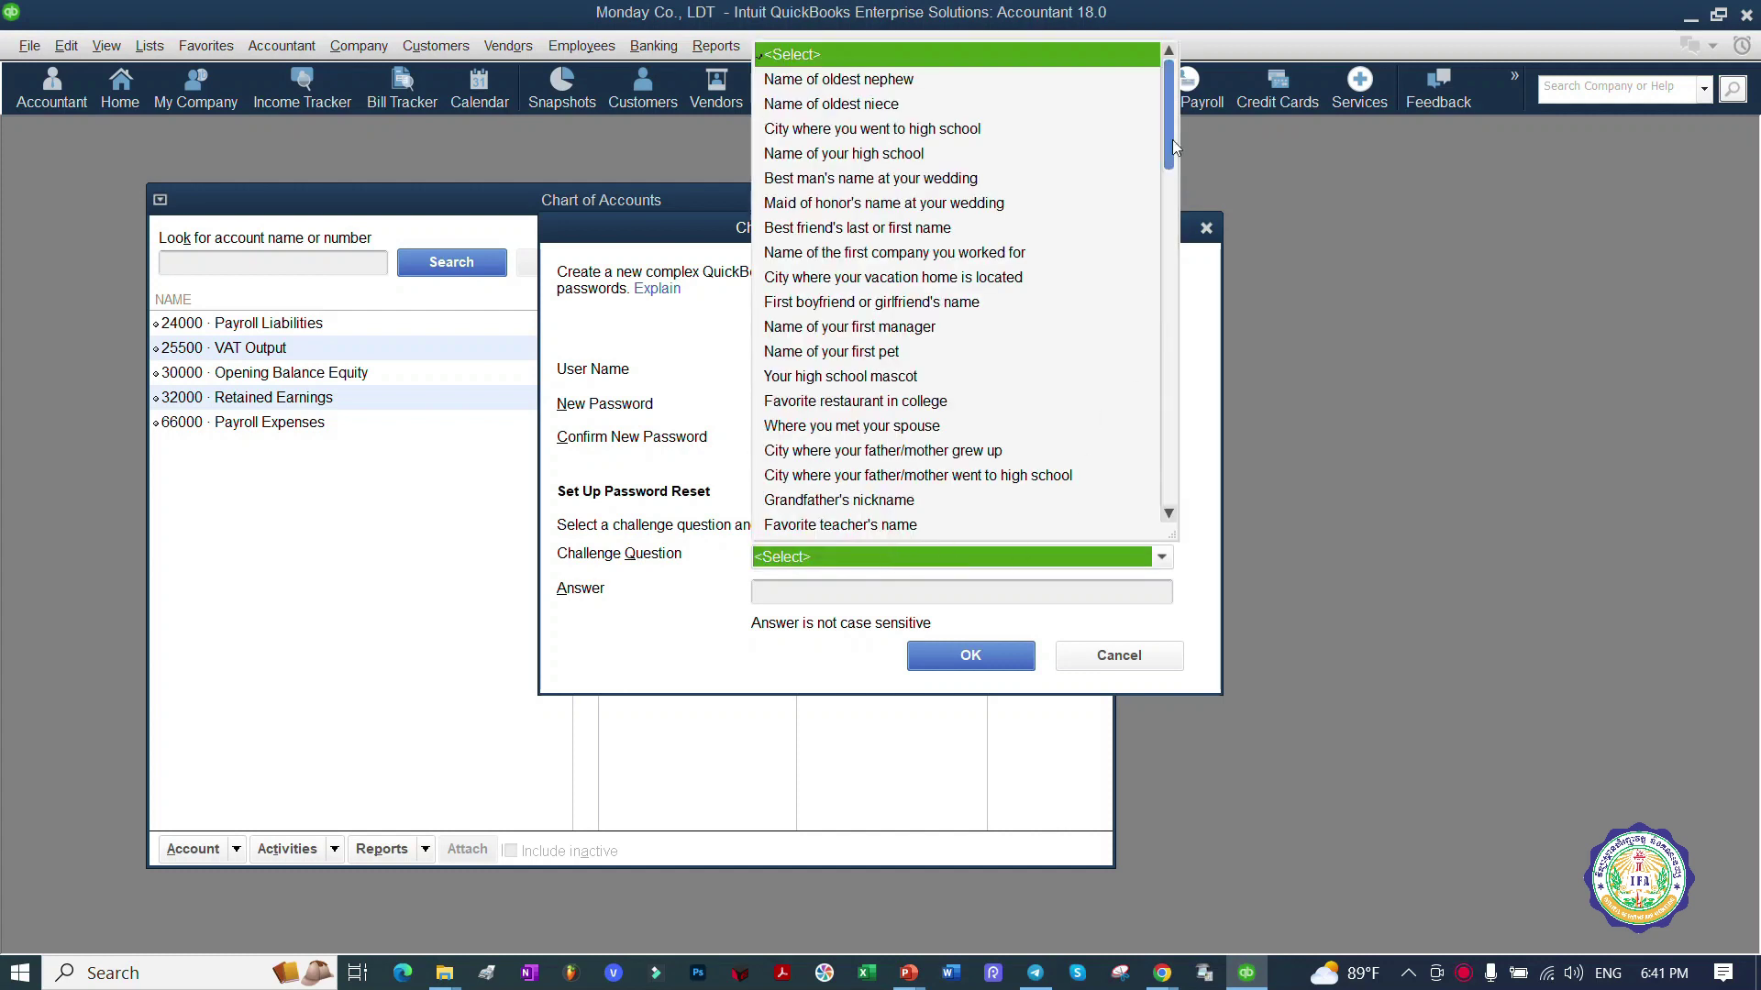
pyautogui.moveTo(1172, 139); pyautogui.dragTo(1160, 537)
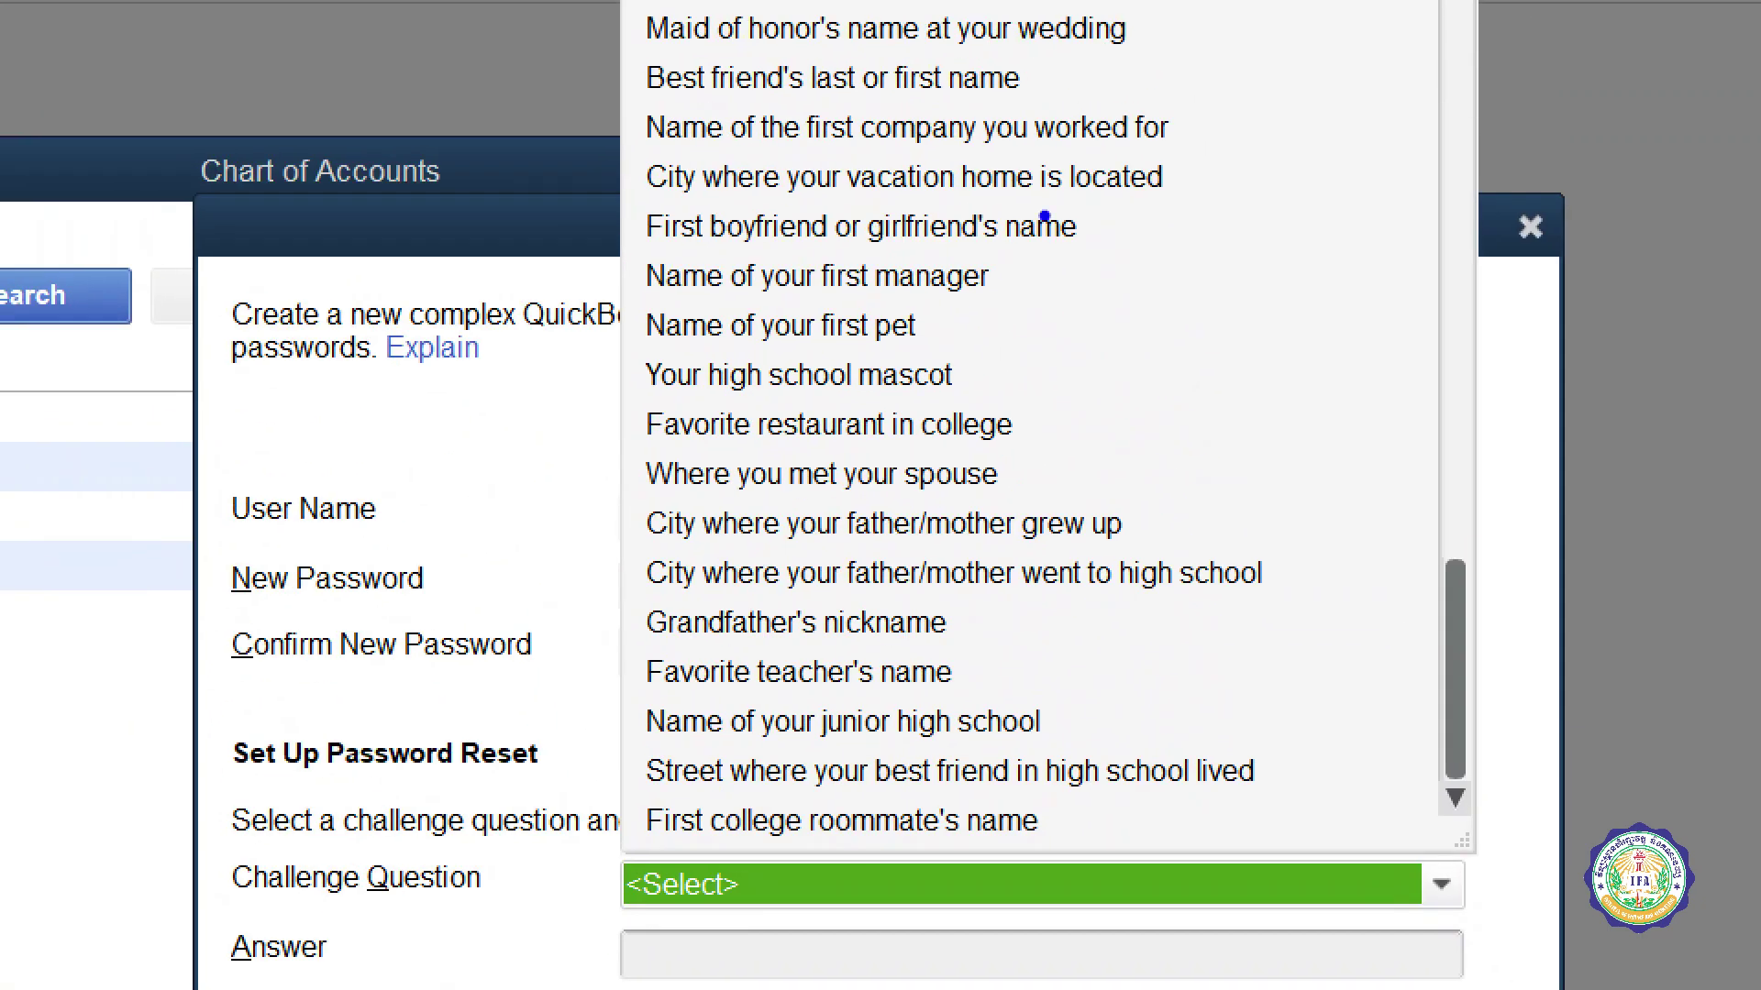
pyautogui.moveTo(986, 181)
pyautogui.mouseDown()
pyautogui.moveTo(750, 230)
pyautogui.moveTo(745, 516)
pyautogui.mouseUp()
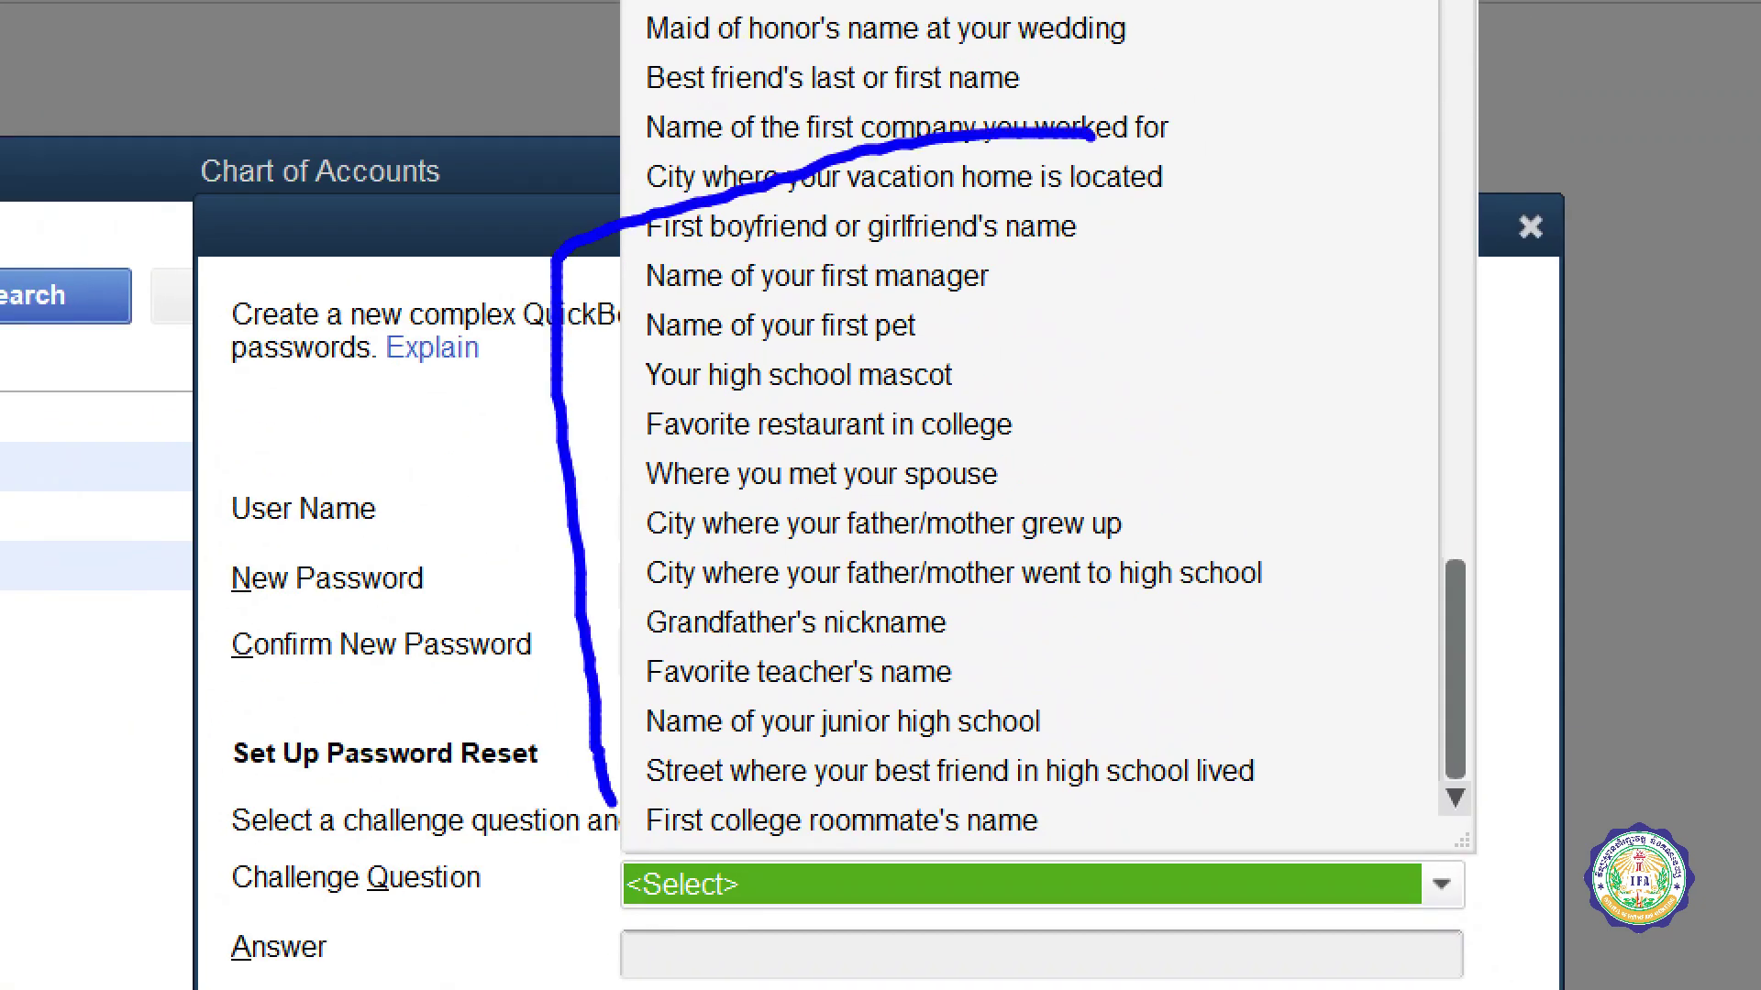
pyautogui.moveTo(610, 800)
pyautogui.mouseDown()
pyautogui.moveTo(1036, 860)
pyautogui.moveTo(1175, 4)
pyautogui.moveTo(614, 509)
pyautogui.moveTo(626, 622)
pyautogui.mouseUp()
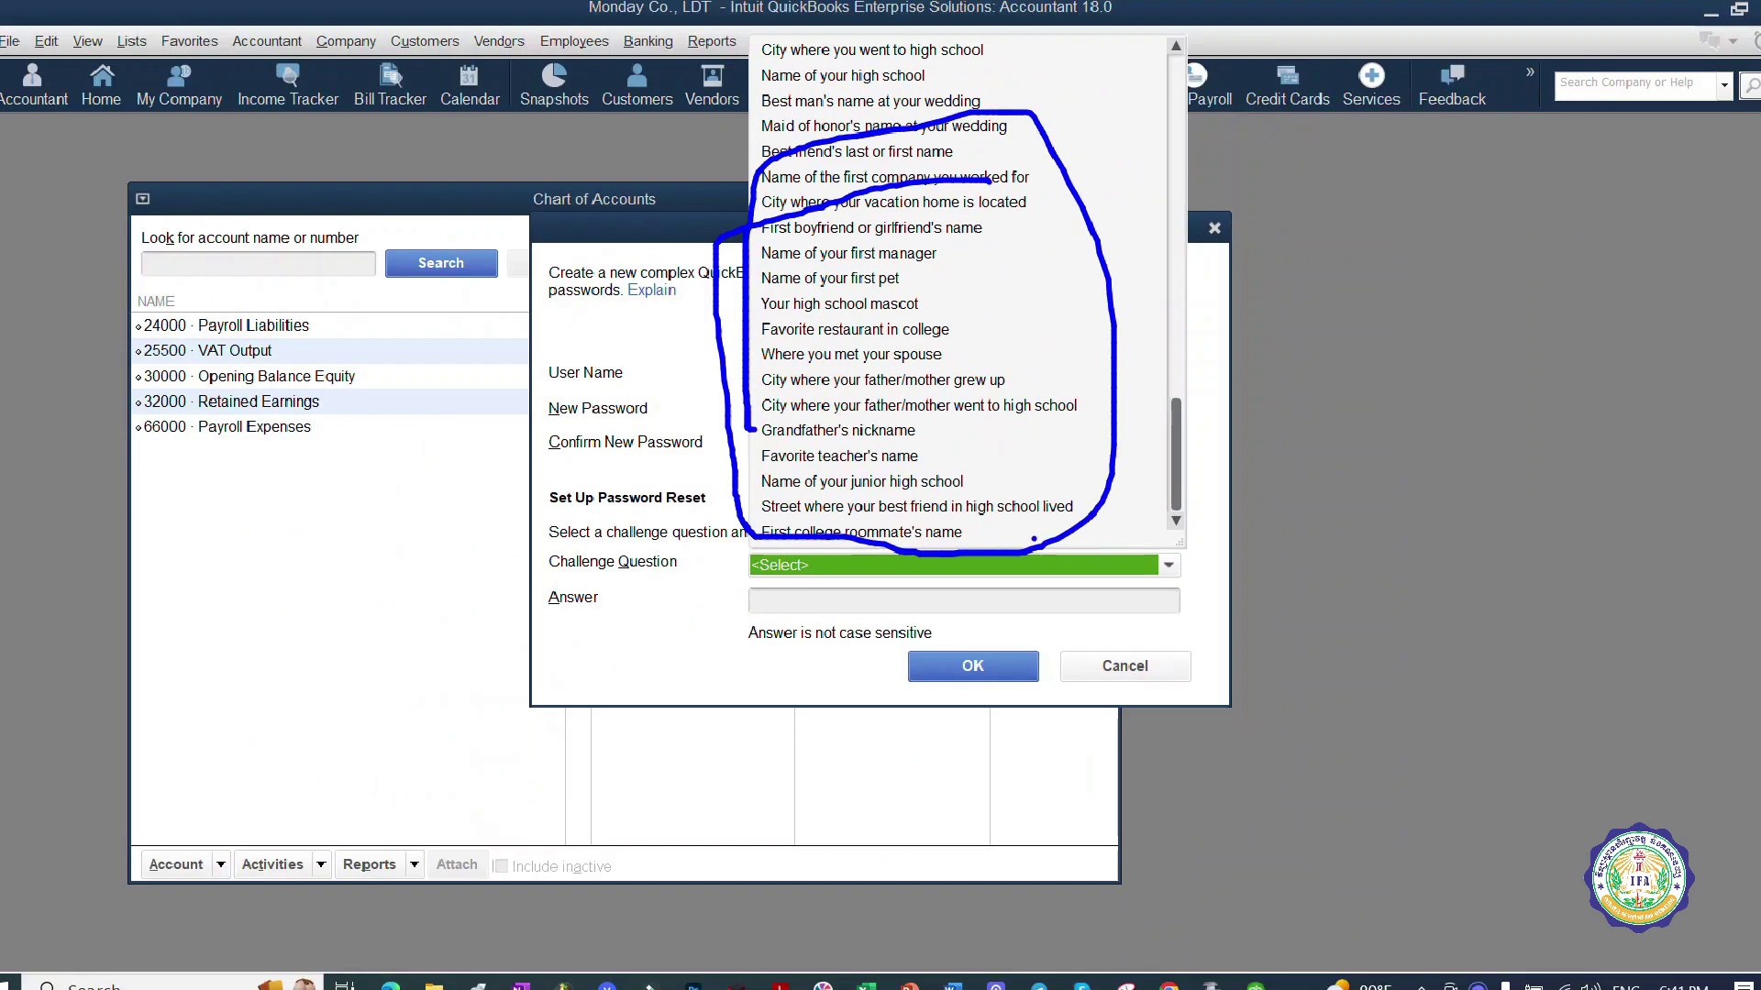
pyautogui.click(1143, 569)
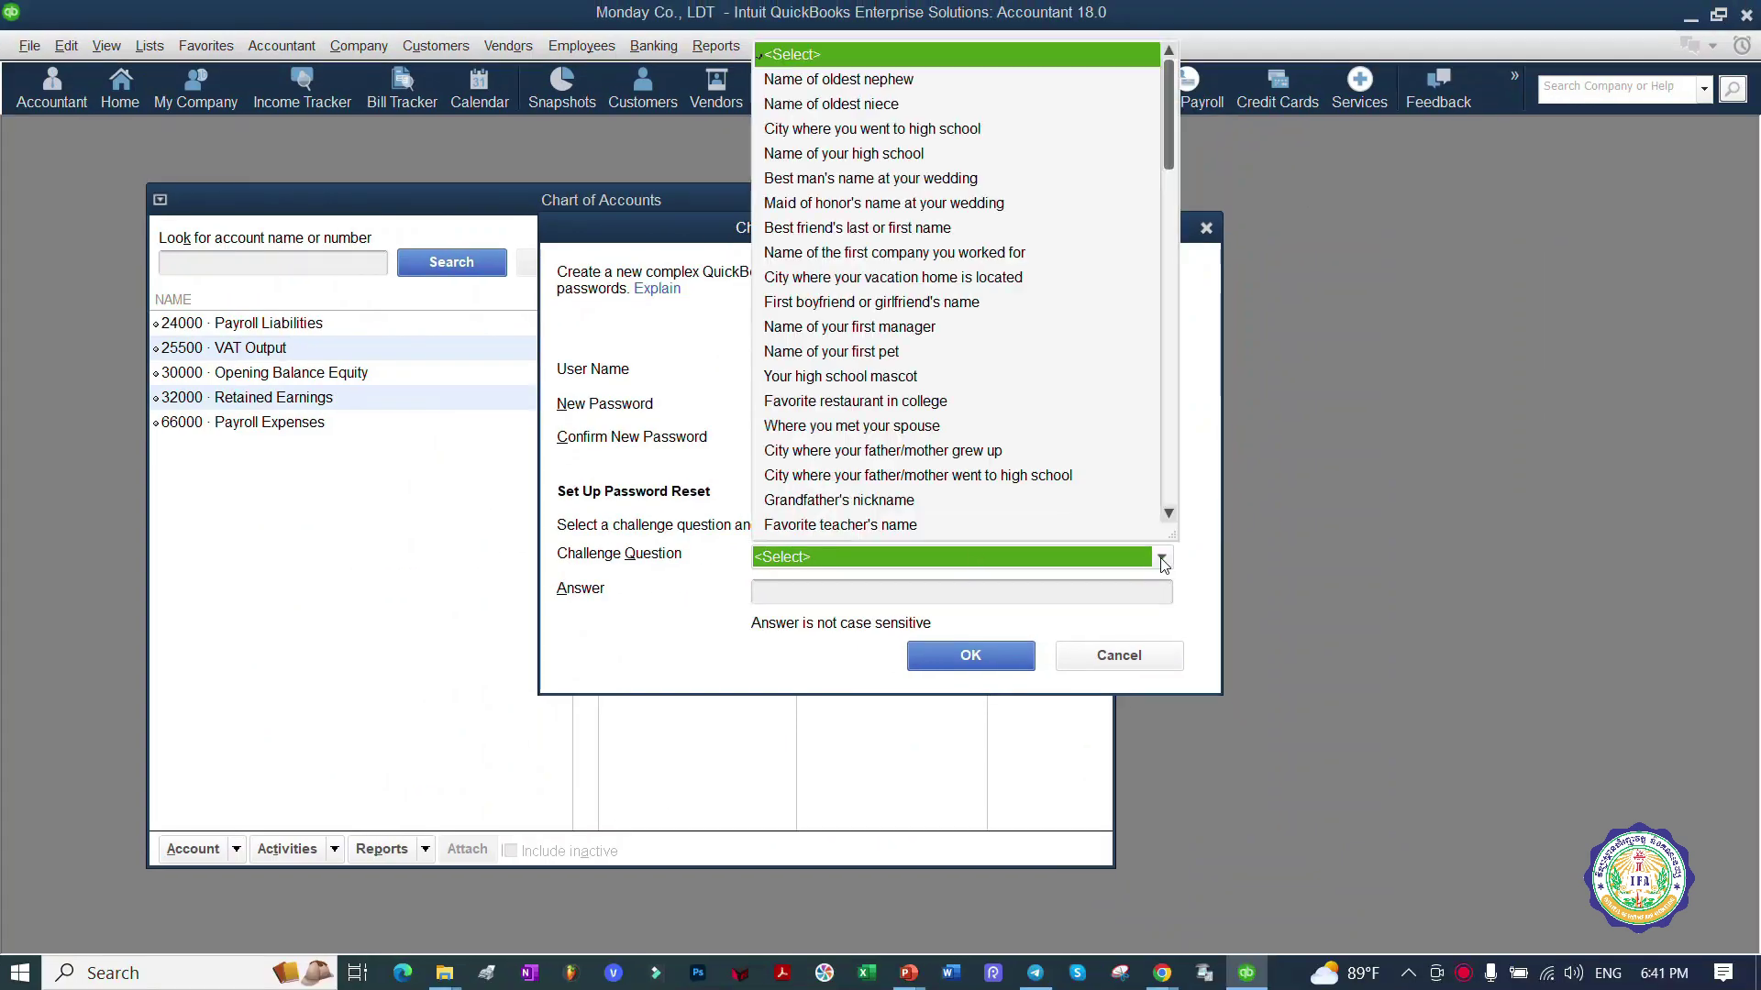
pyautogui.scroll(-1, 1181, 197)
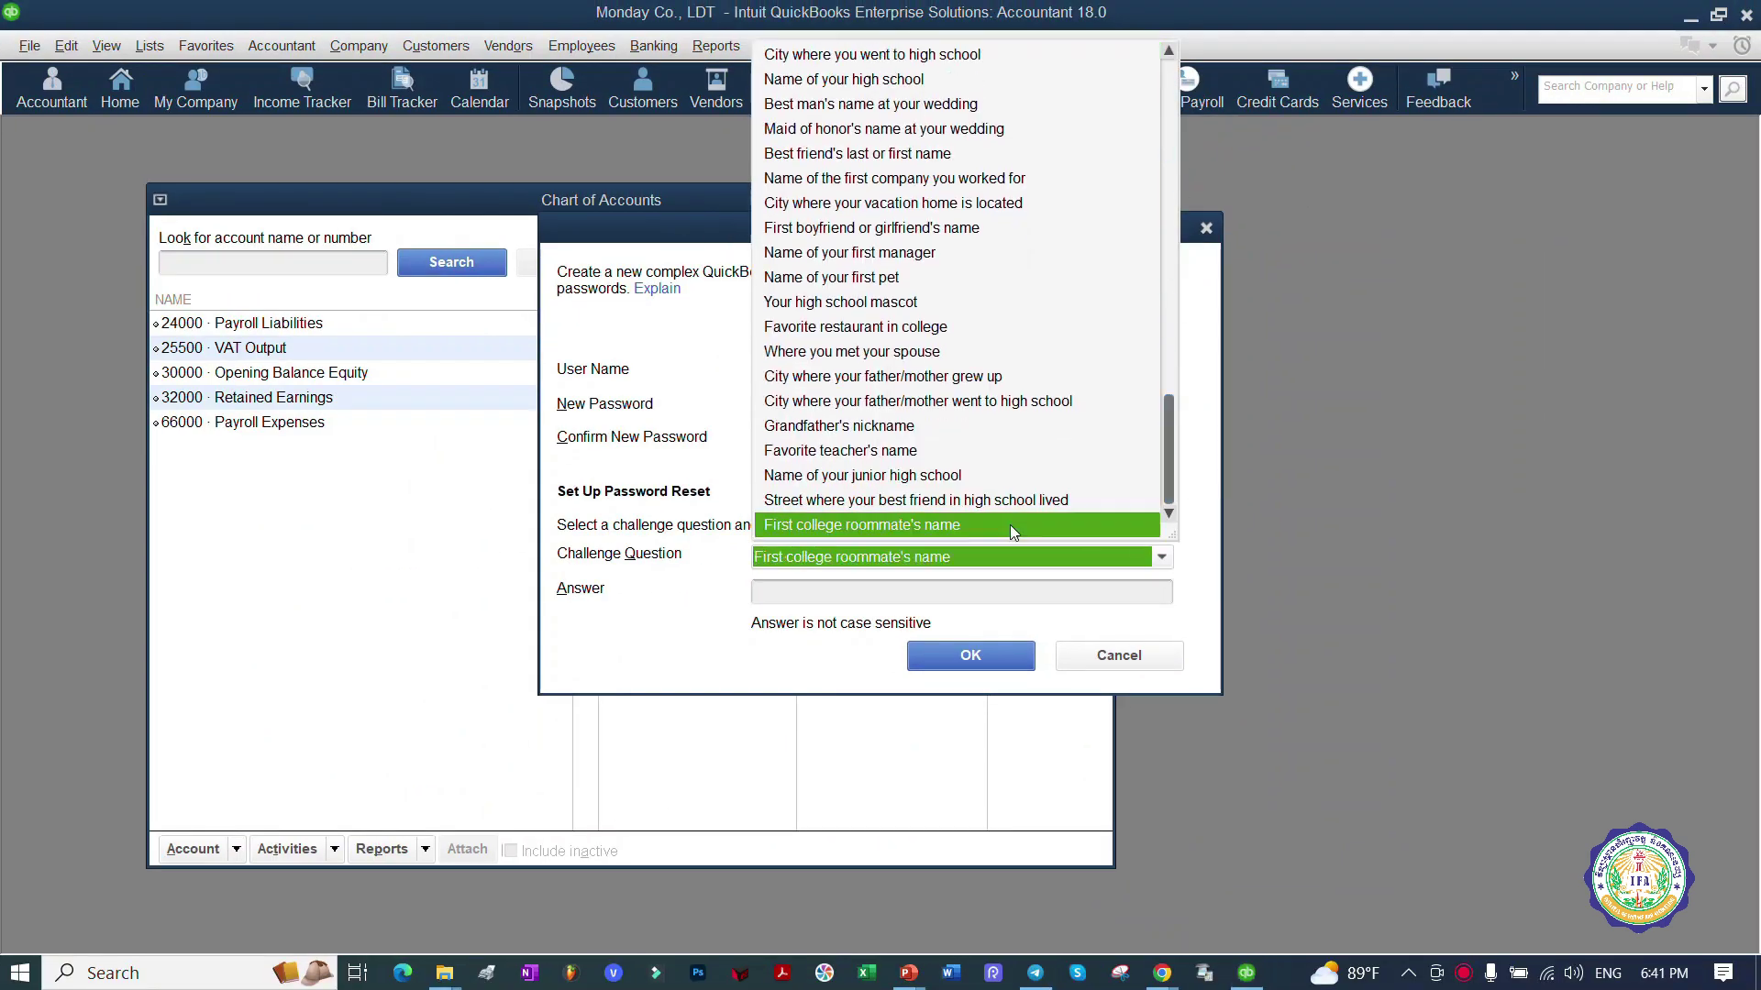
# Step: Choose First college roommate's name, enter the challenge answer, and save the new password with OK
pyautogui.click(1009, 525)
pyautogui.click(963, 592)
pyautogui.press('capslock')
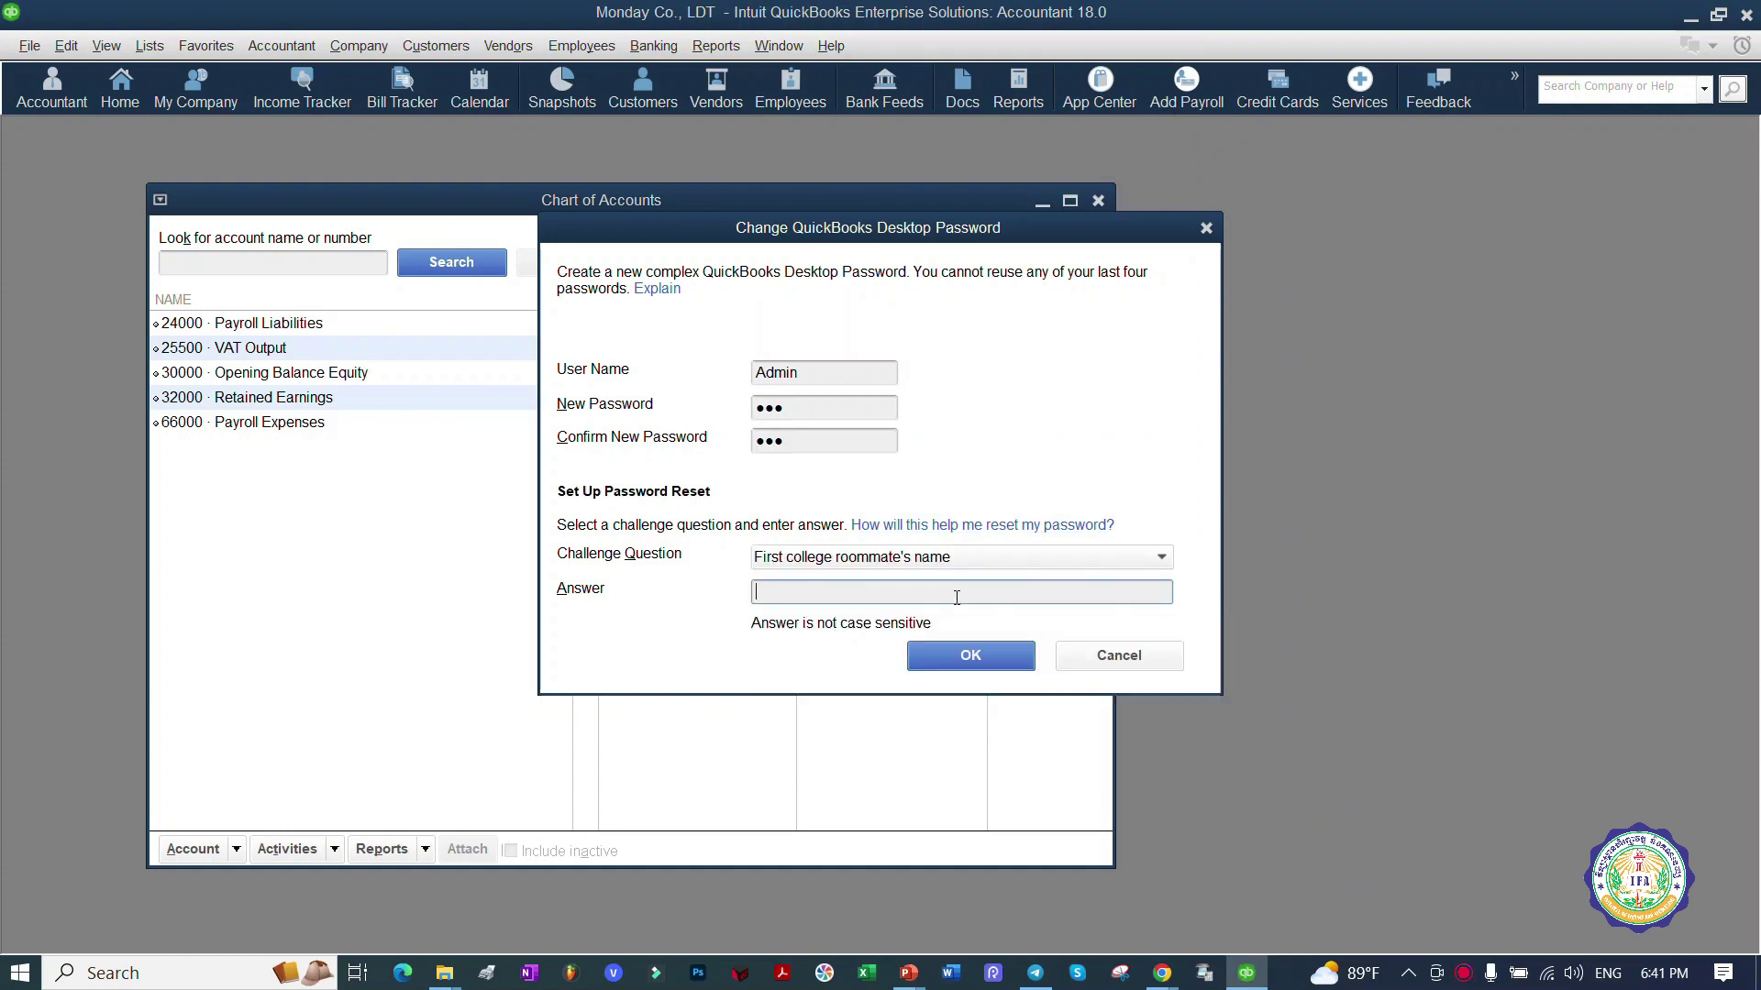
pyautogui.write('••••')
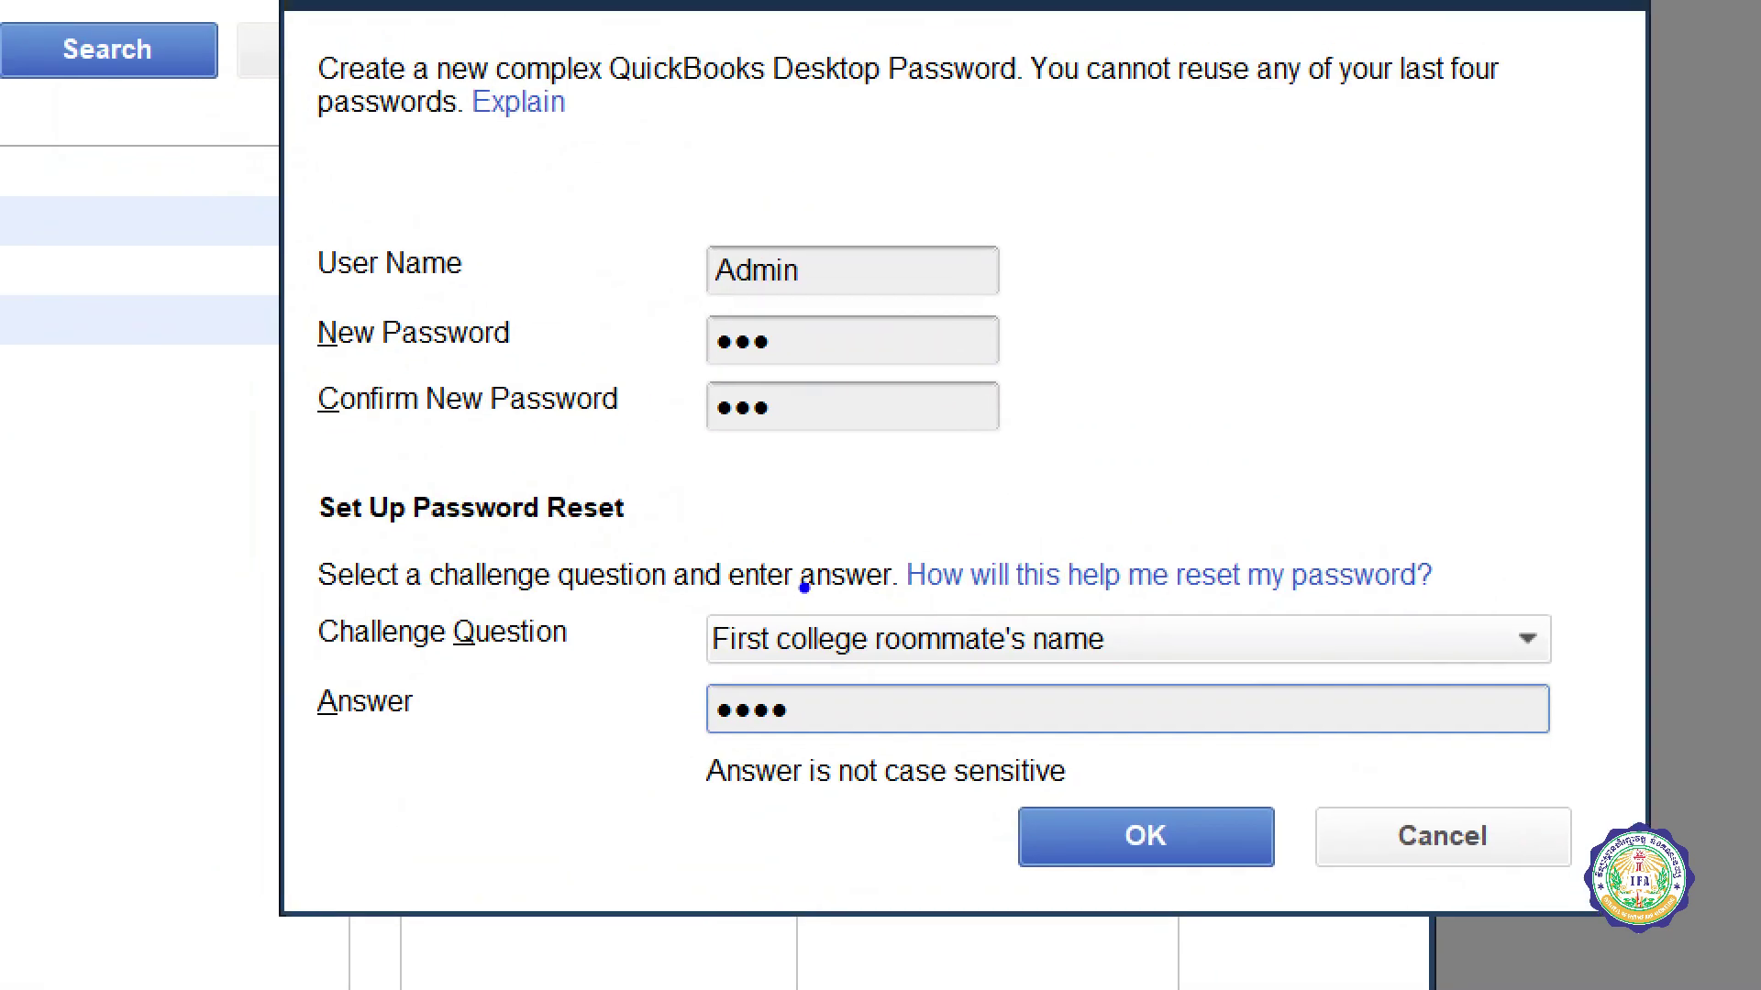
pyautogui.moveTo(779, 579); pyautogui.dragTo(641, 573)
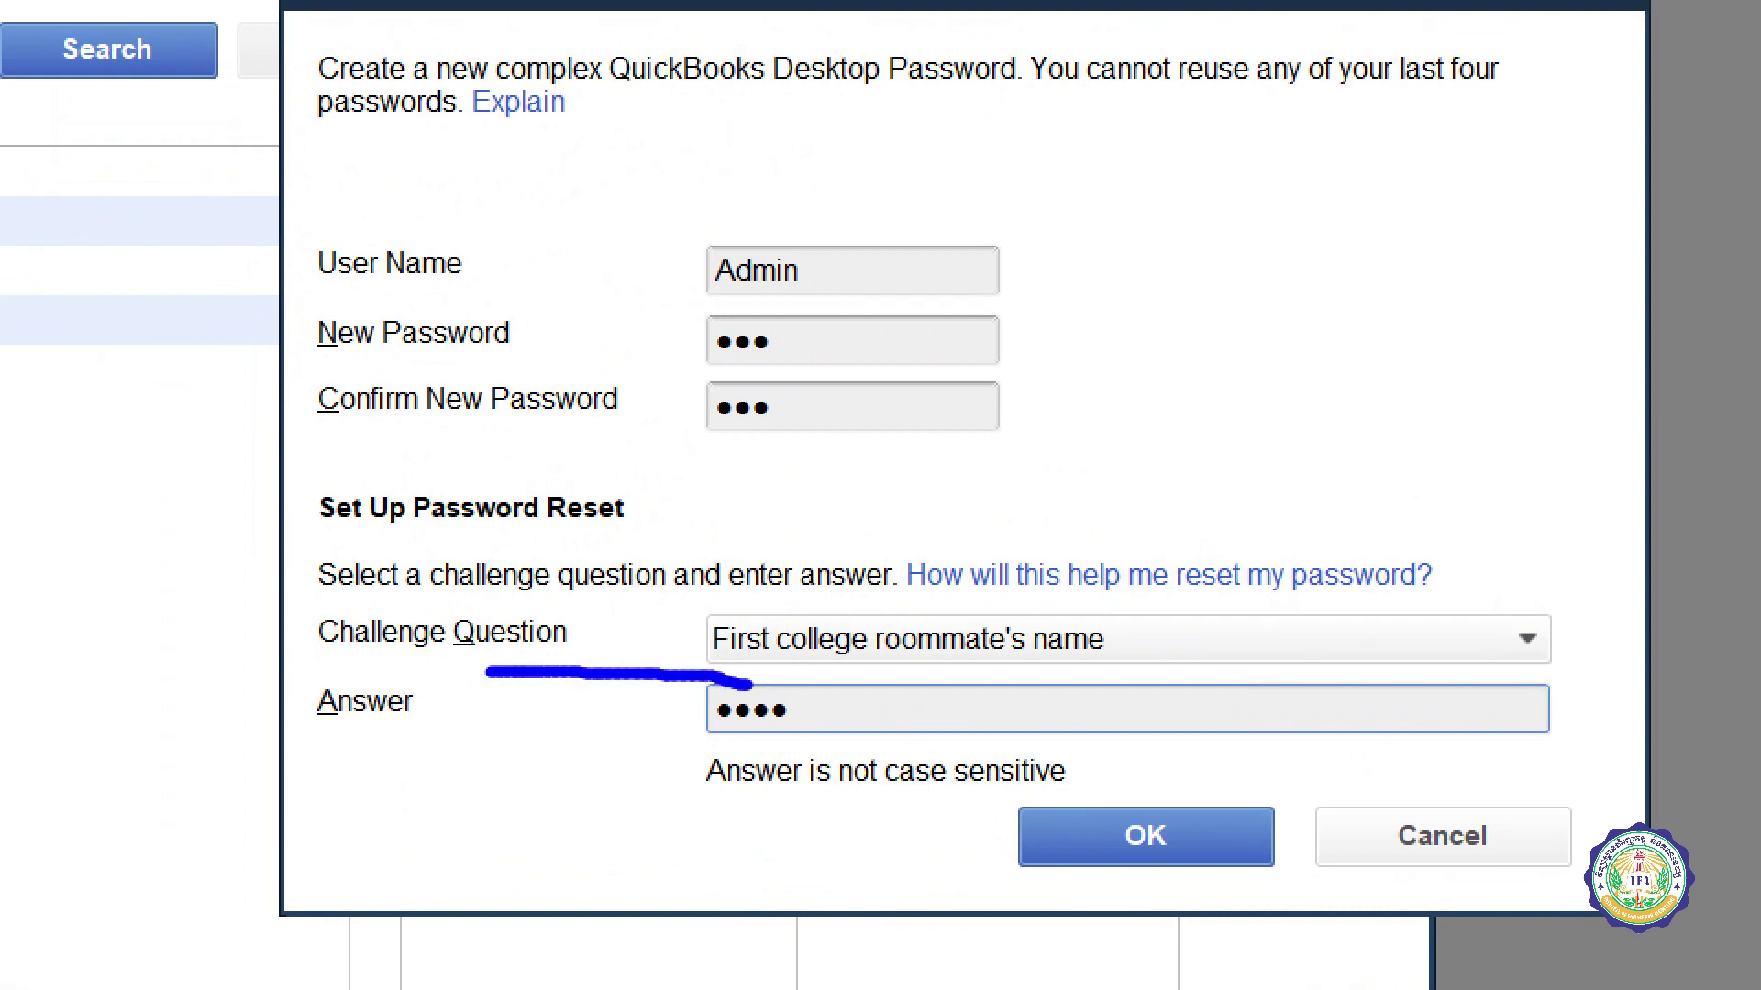
pyautogui.moveTo(488, 673)
pyautogui.mouseDown()
pyautogui.moveTo(319, 725)
pyautogui.moveTo(894, 729)
pyautogui.moveTo(734, 674)
pyautogui.mouseUp()
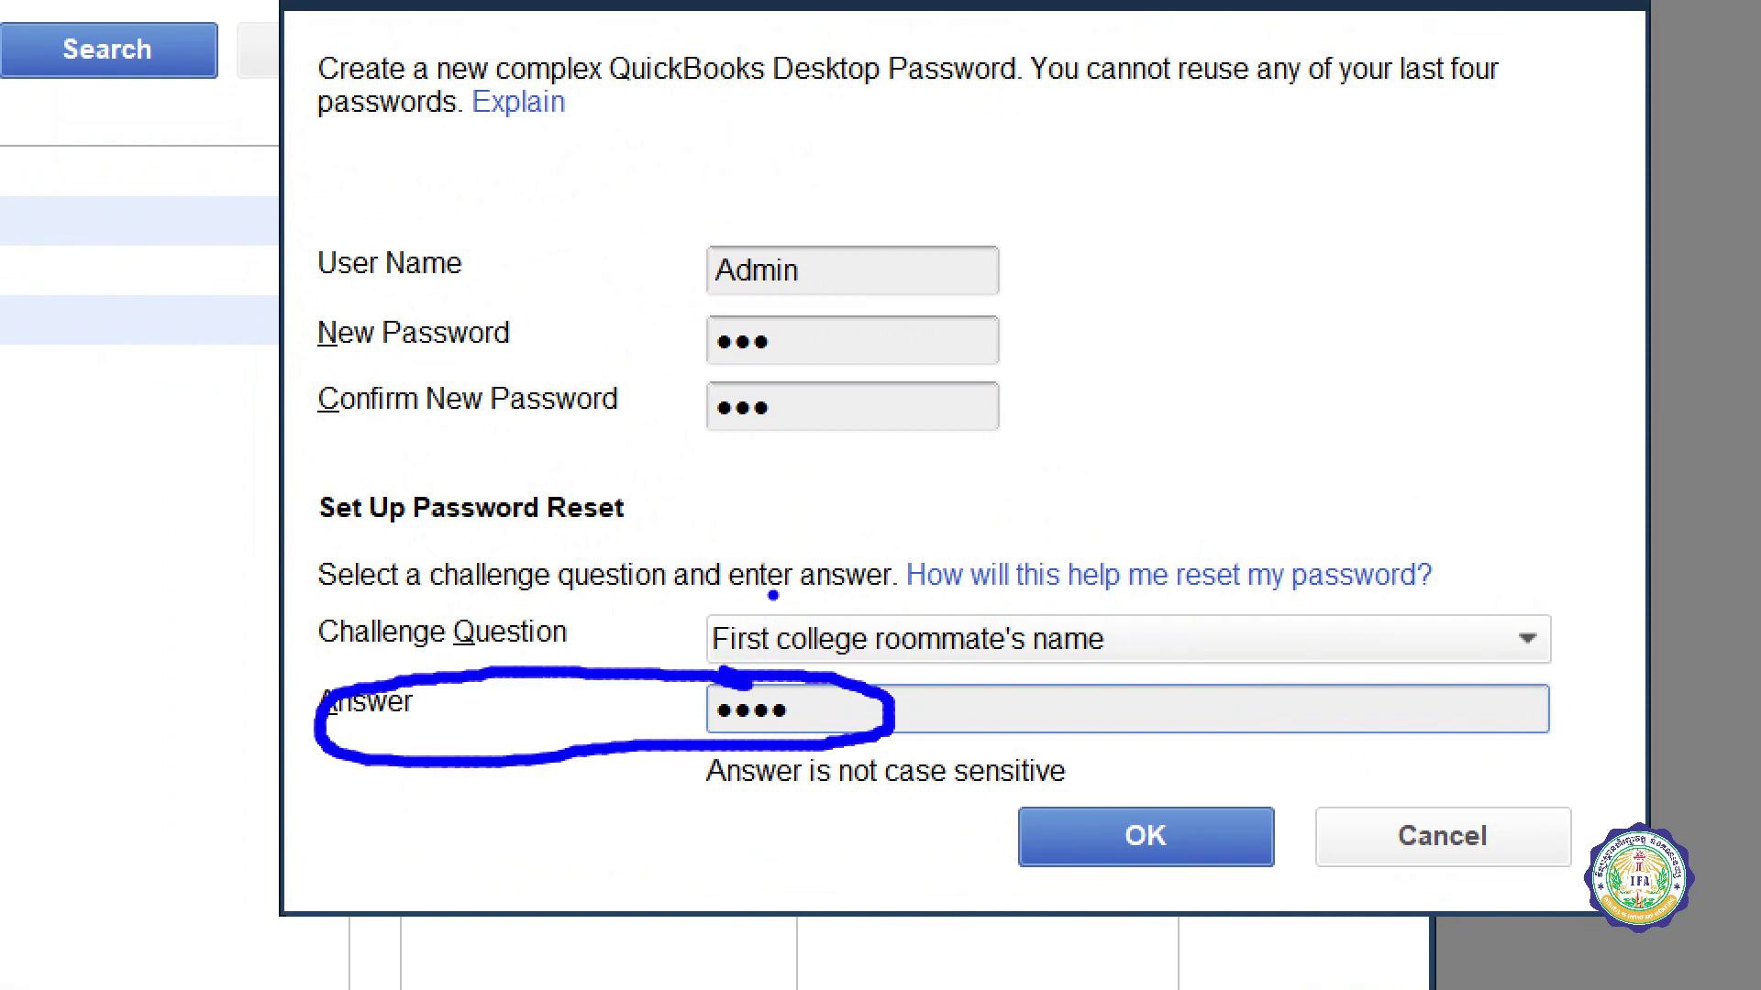
pyautogui.moveTo(764, 306)
pyautogui.mouseDown()
pyautogui.moveTo(669, 456)
pyautogui.moveTo(714, 318)
pyautogui.mouseUp()
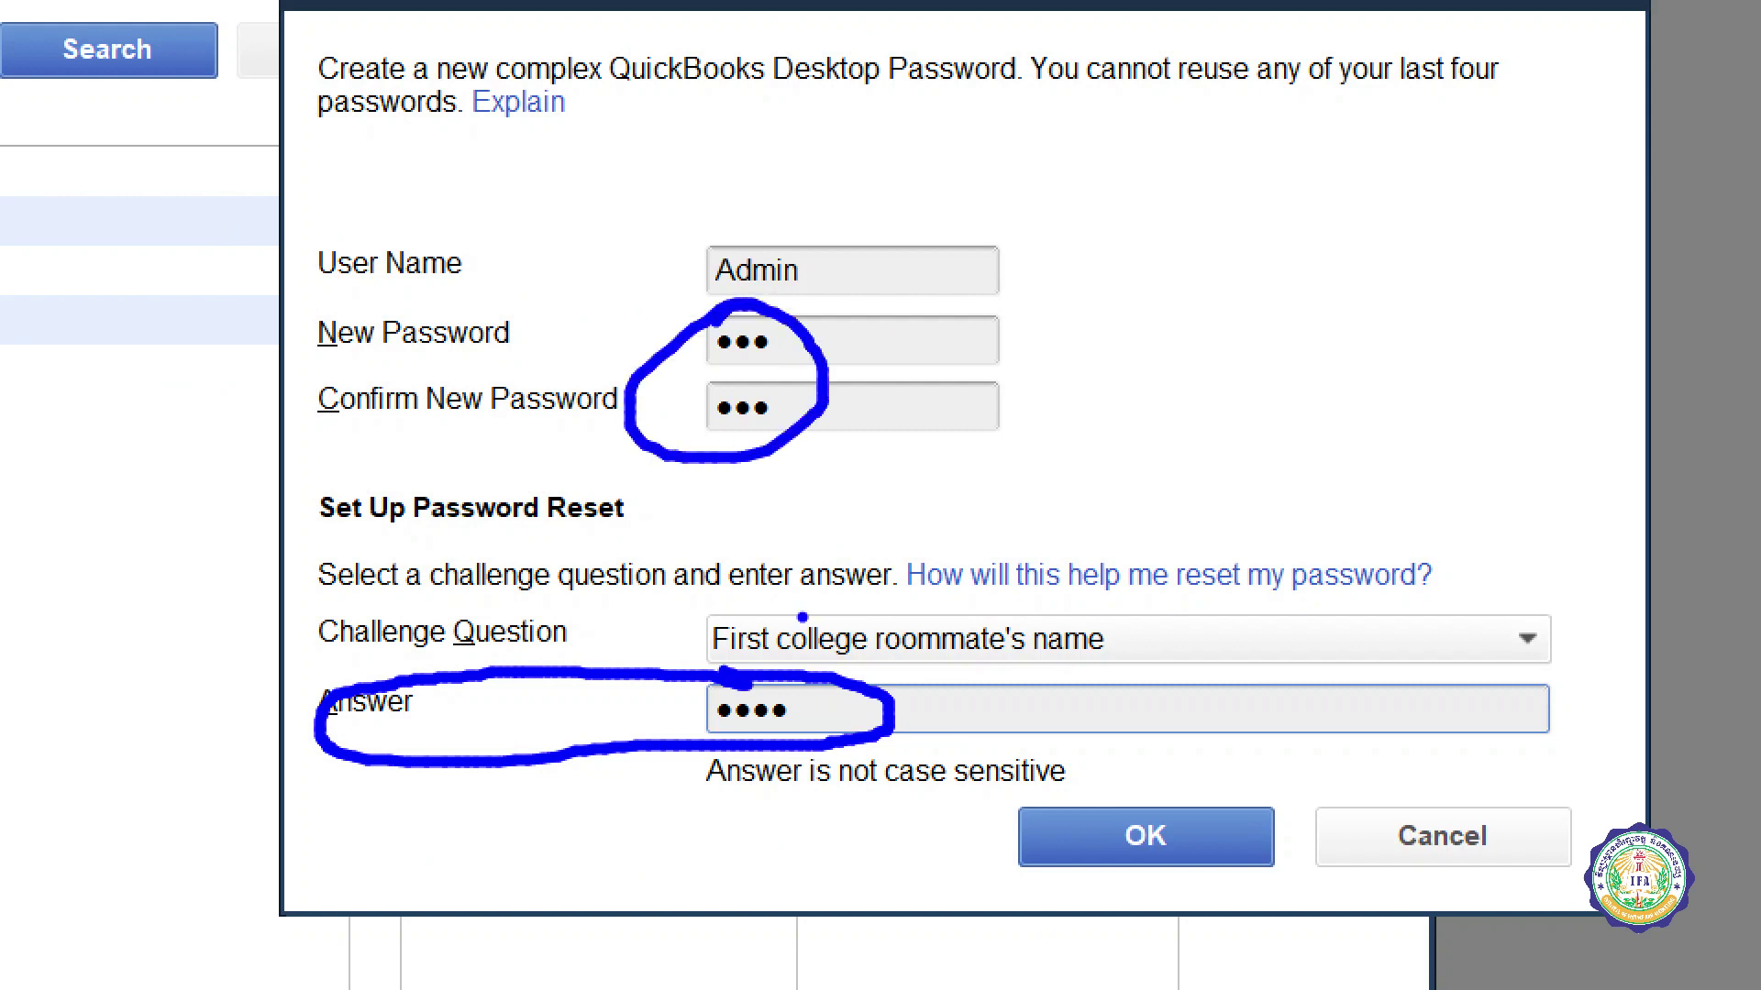
pyautogui.moveTo(839, 596)
pyautogui.mouseDown()
pyautogui.moveTo(1105, 761)
pyautogui.moveTo(761, 592)
pyautogui.mouseUp()
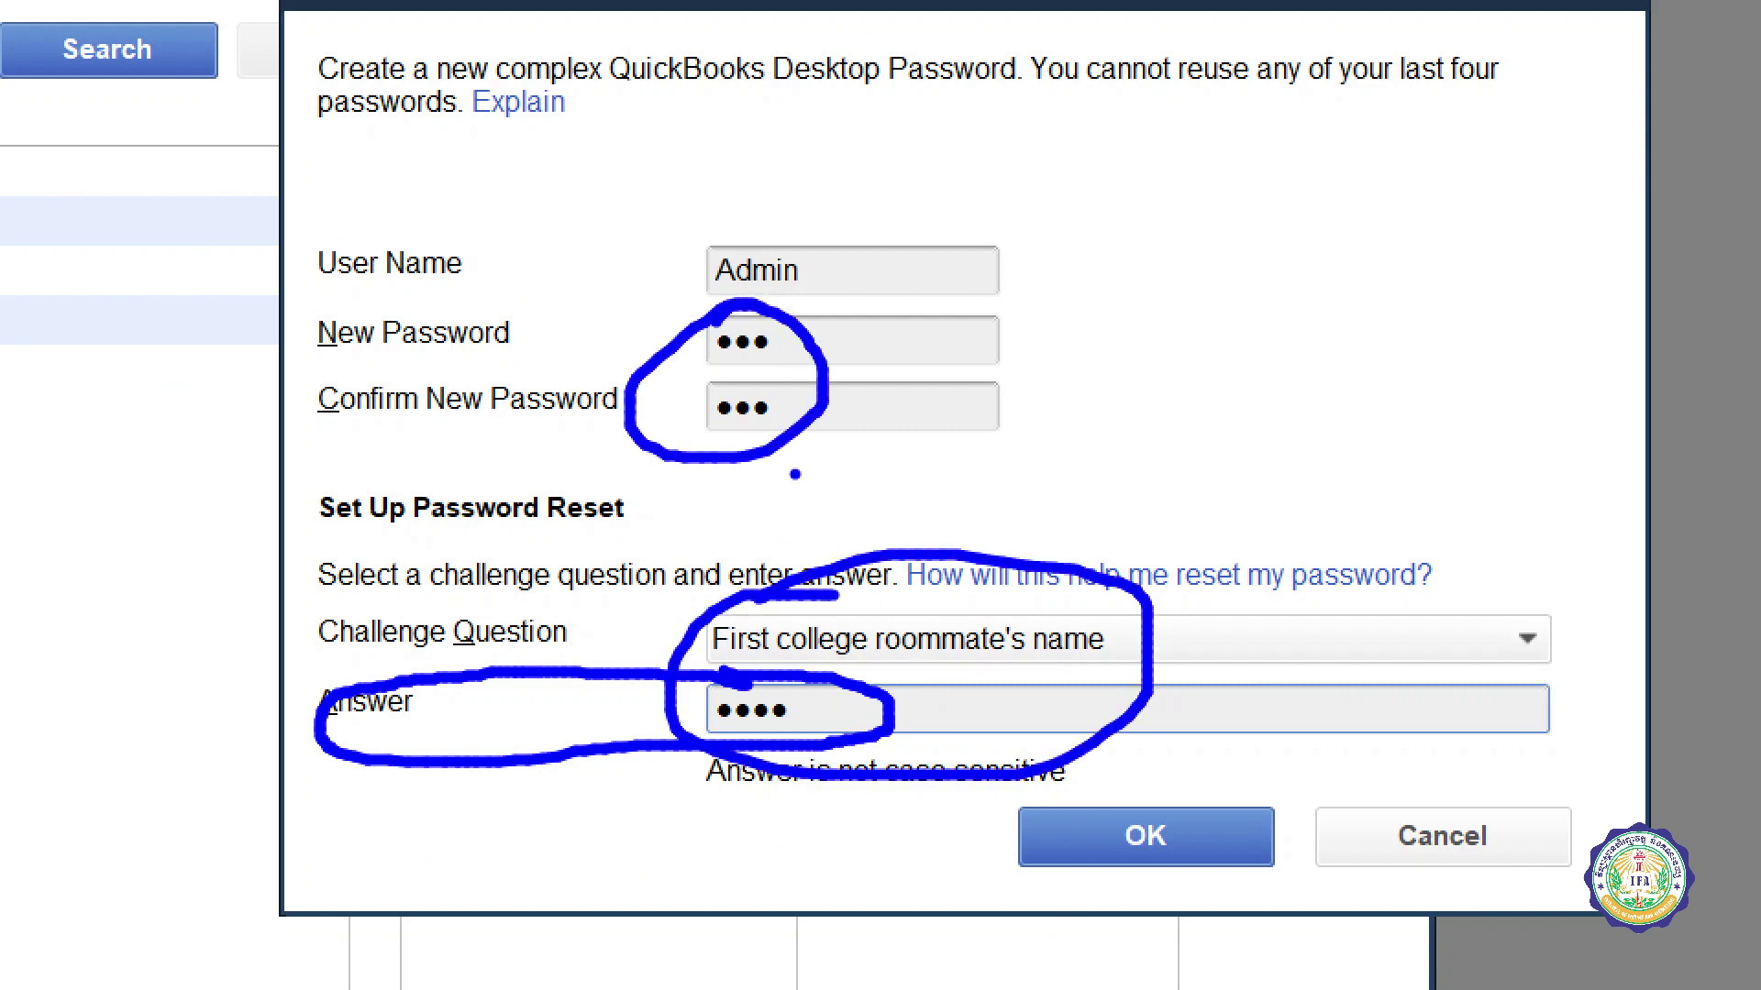
pyautogui.moveTo(1207, 806); pyautogui.dragTo(1419, 647)
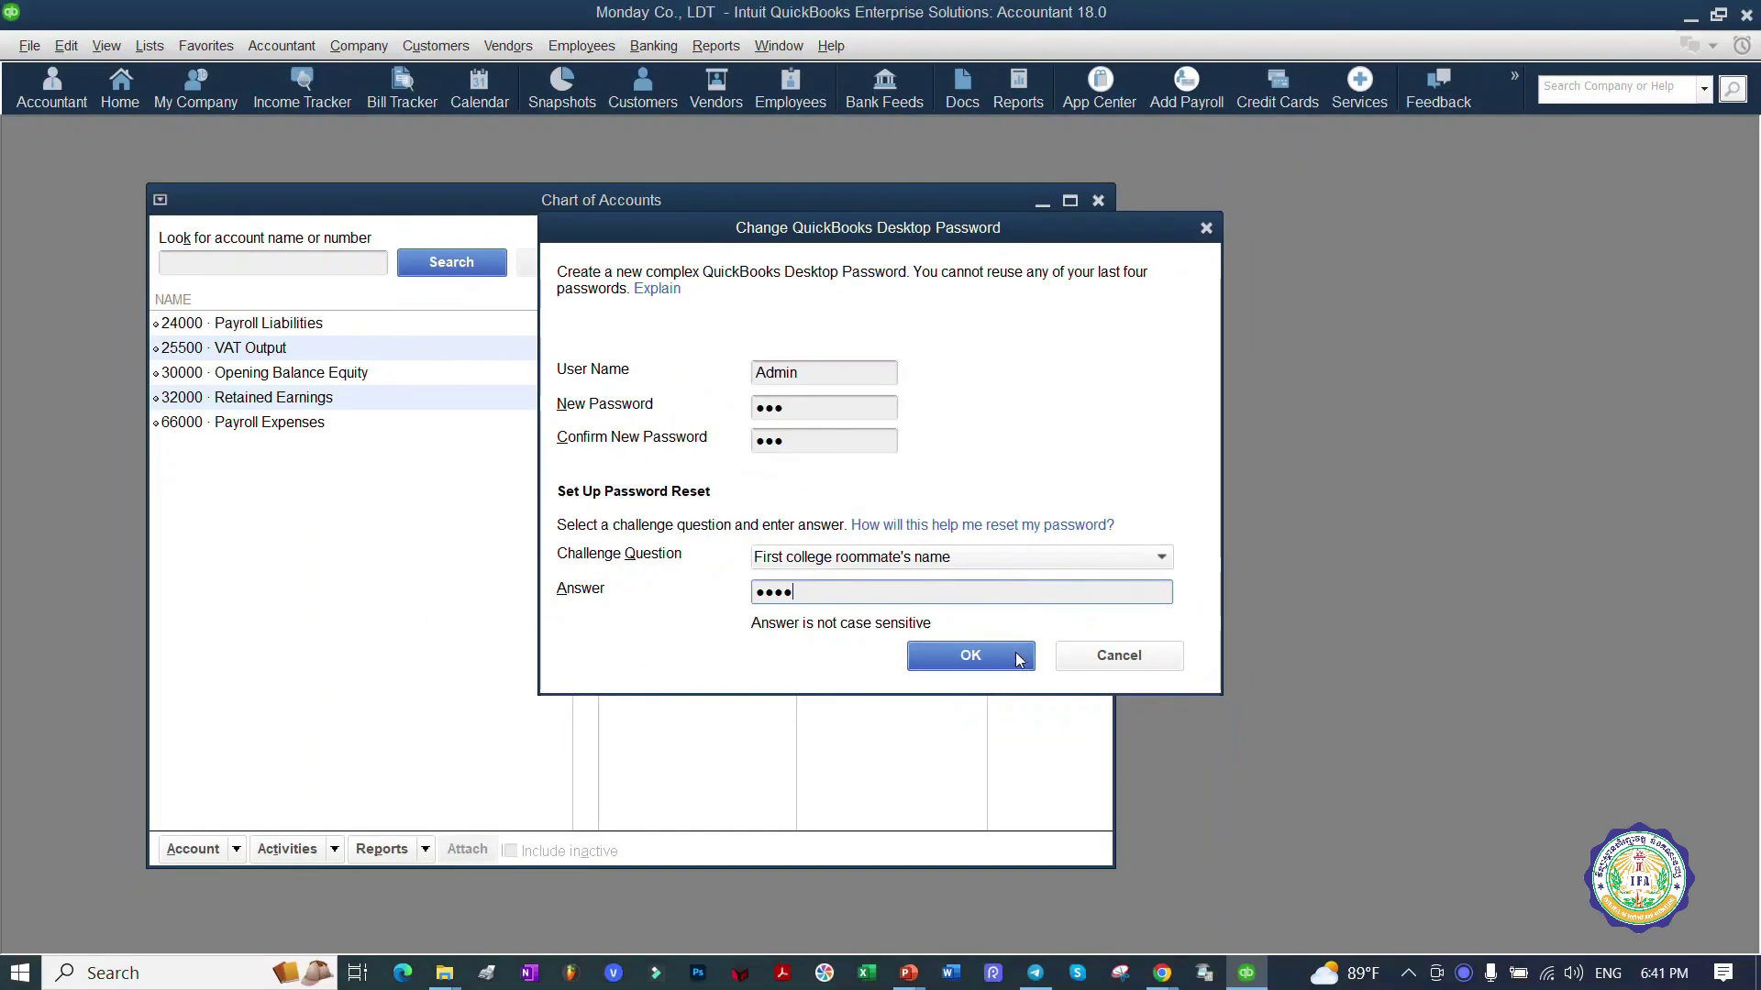
pyautogui.click(1146, 835)
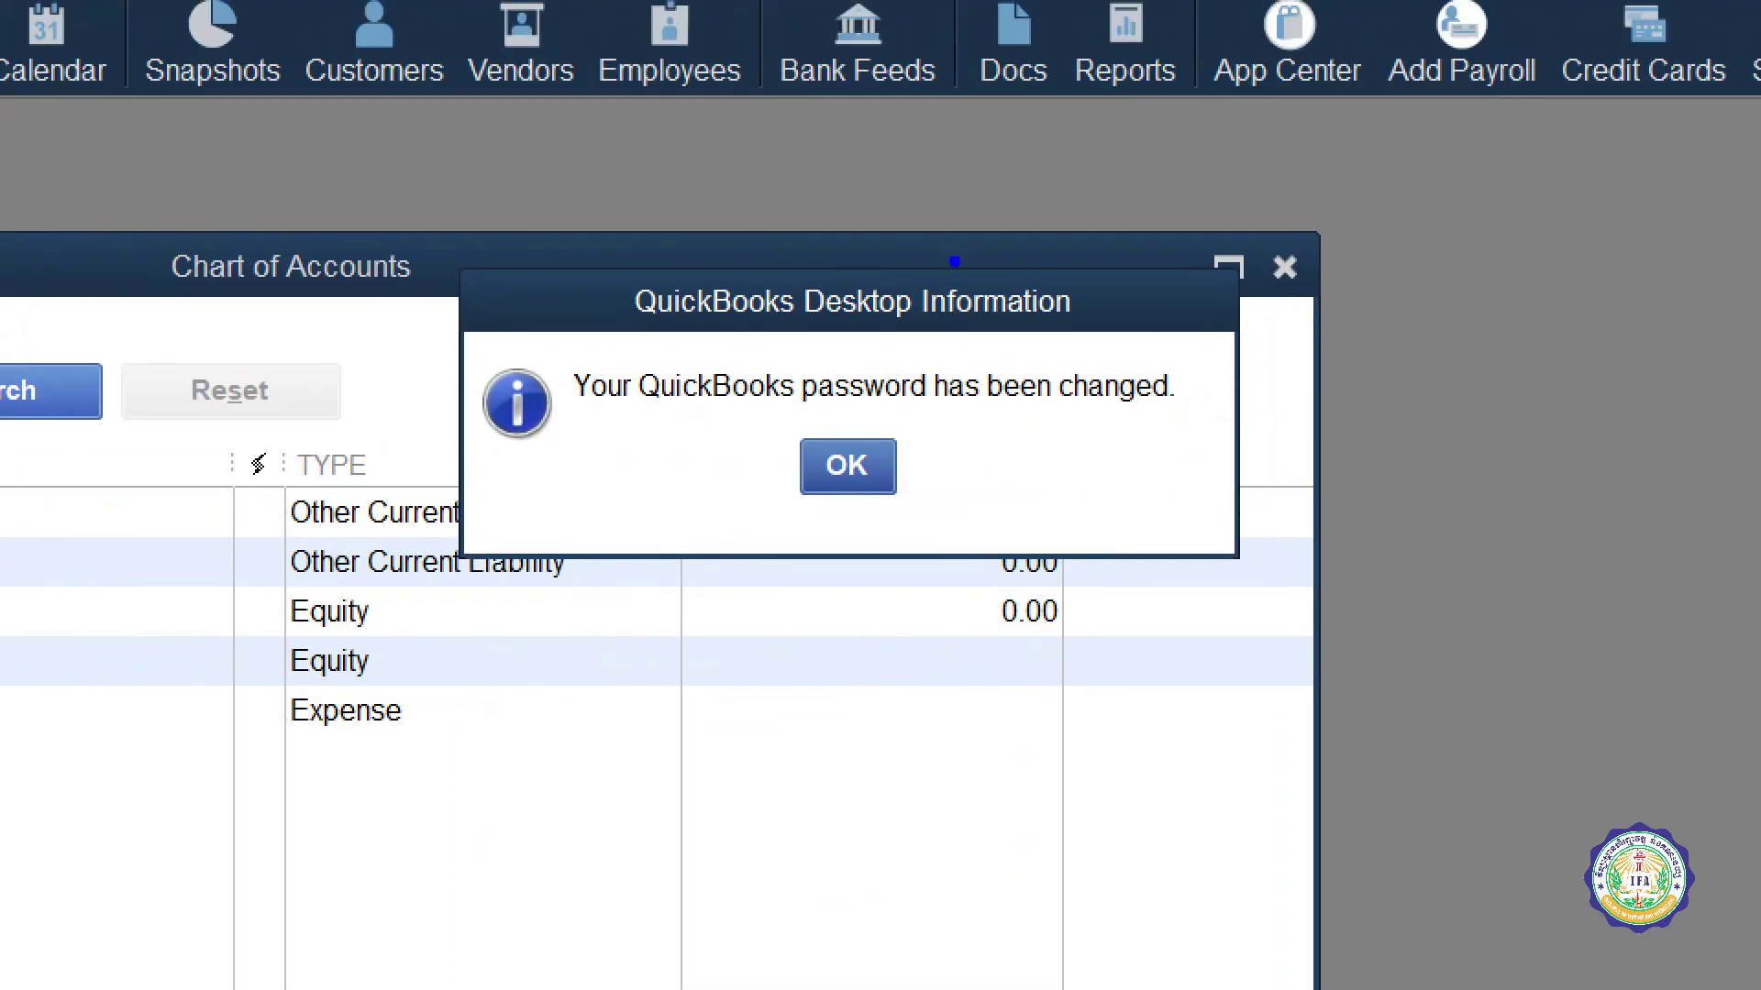
# Step: Close the 'Your QuickBooks password has been changed' message
pyautogui.moveTo(971, 308)
pyautogui.mouseDown()
pyautogui.moveTo(721, 321)
pyautogui.moveTo(642, 504)
pyautogui.moveTo(1219, 358)
pyautogui.moveTo(578, 427)
pyautogui.moveTo(1293, 413)
pyautogui.moveTo(795, 371)
pyautogui.mouseUp()
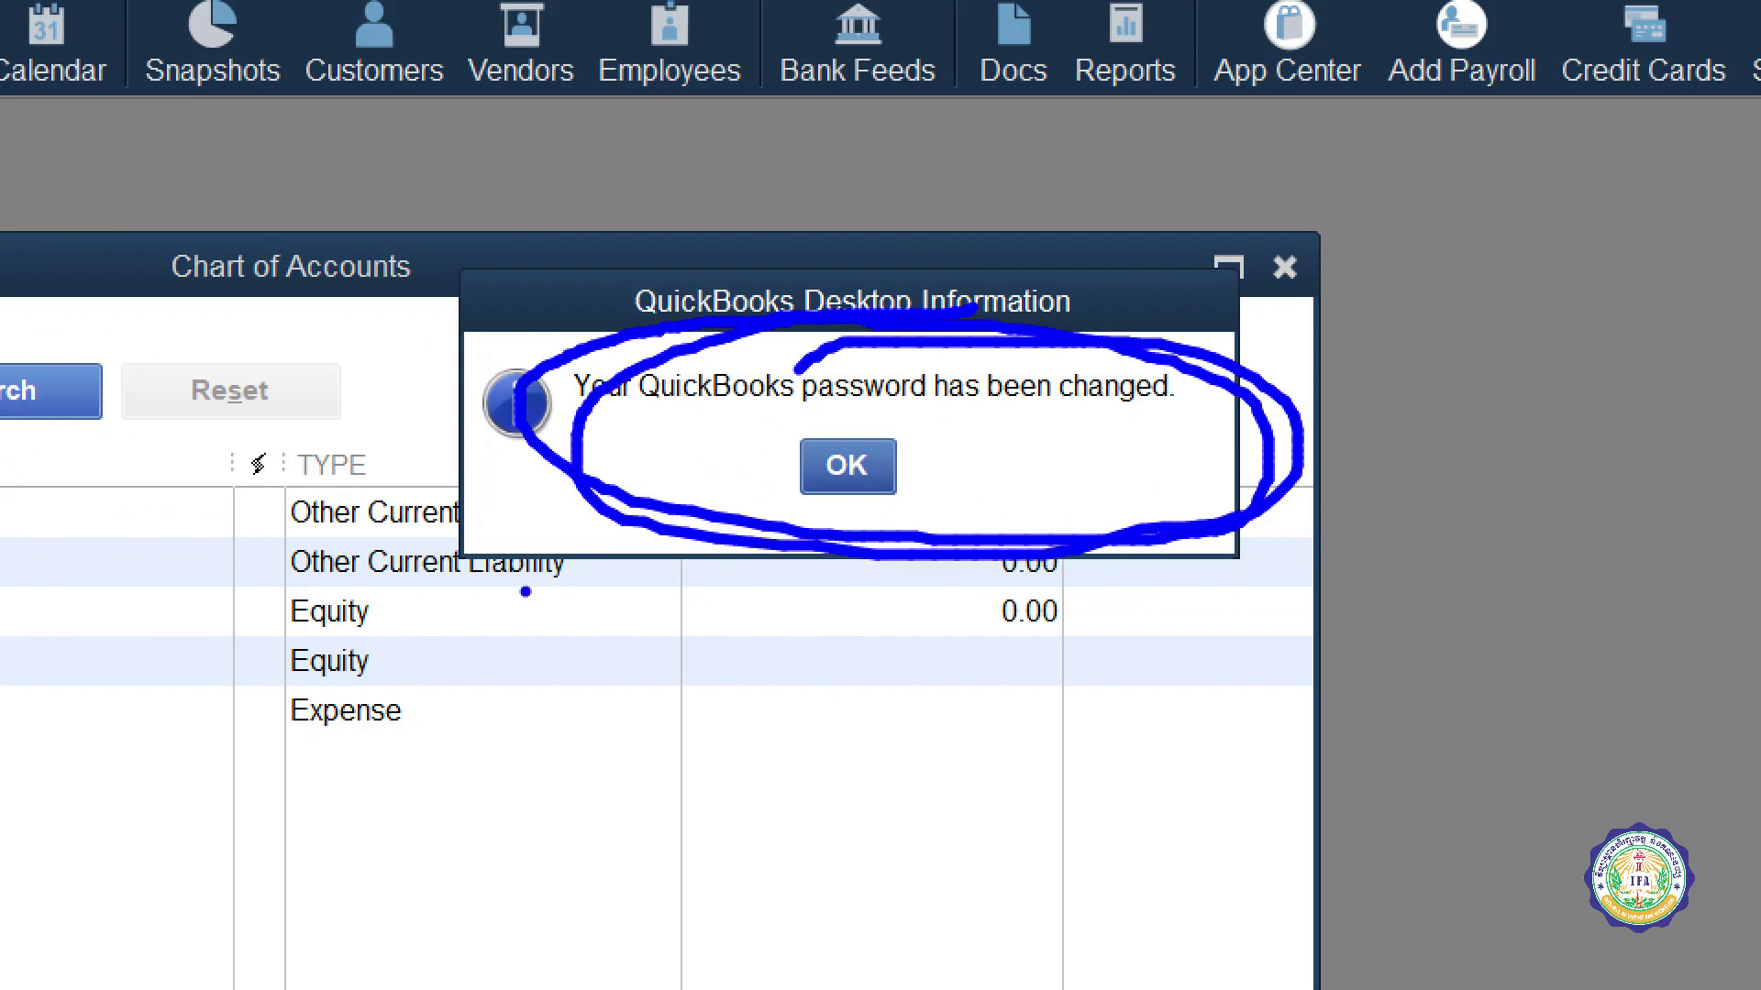
pyautogui.press('Escape')
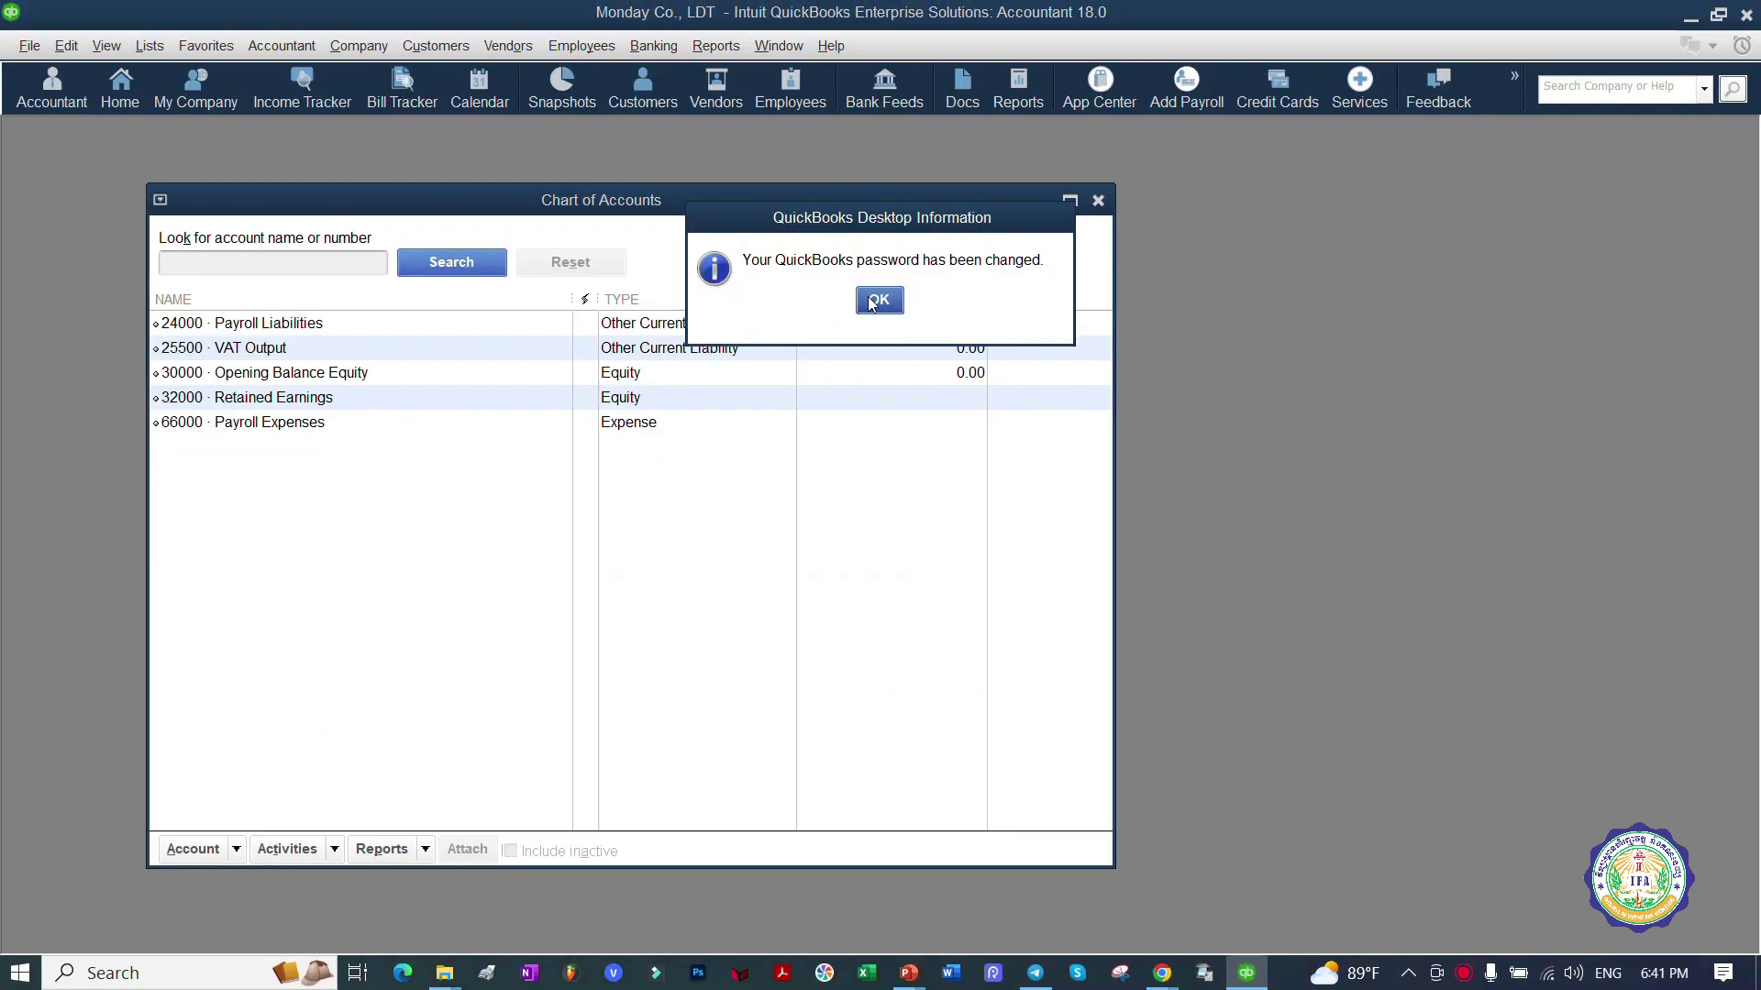
pyautogui.click(878, 300)
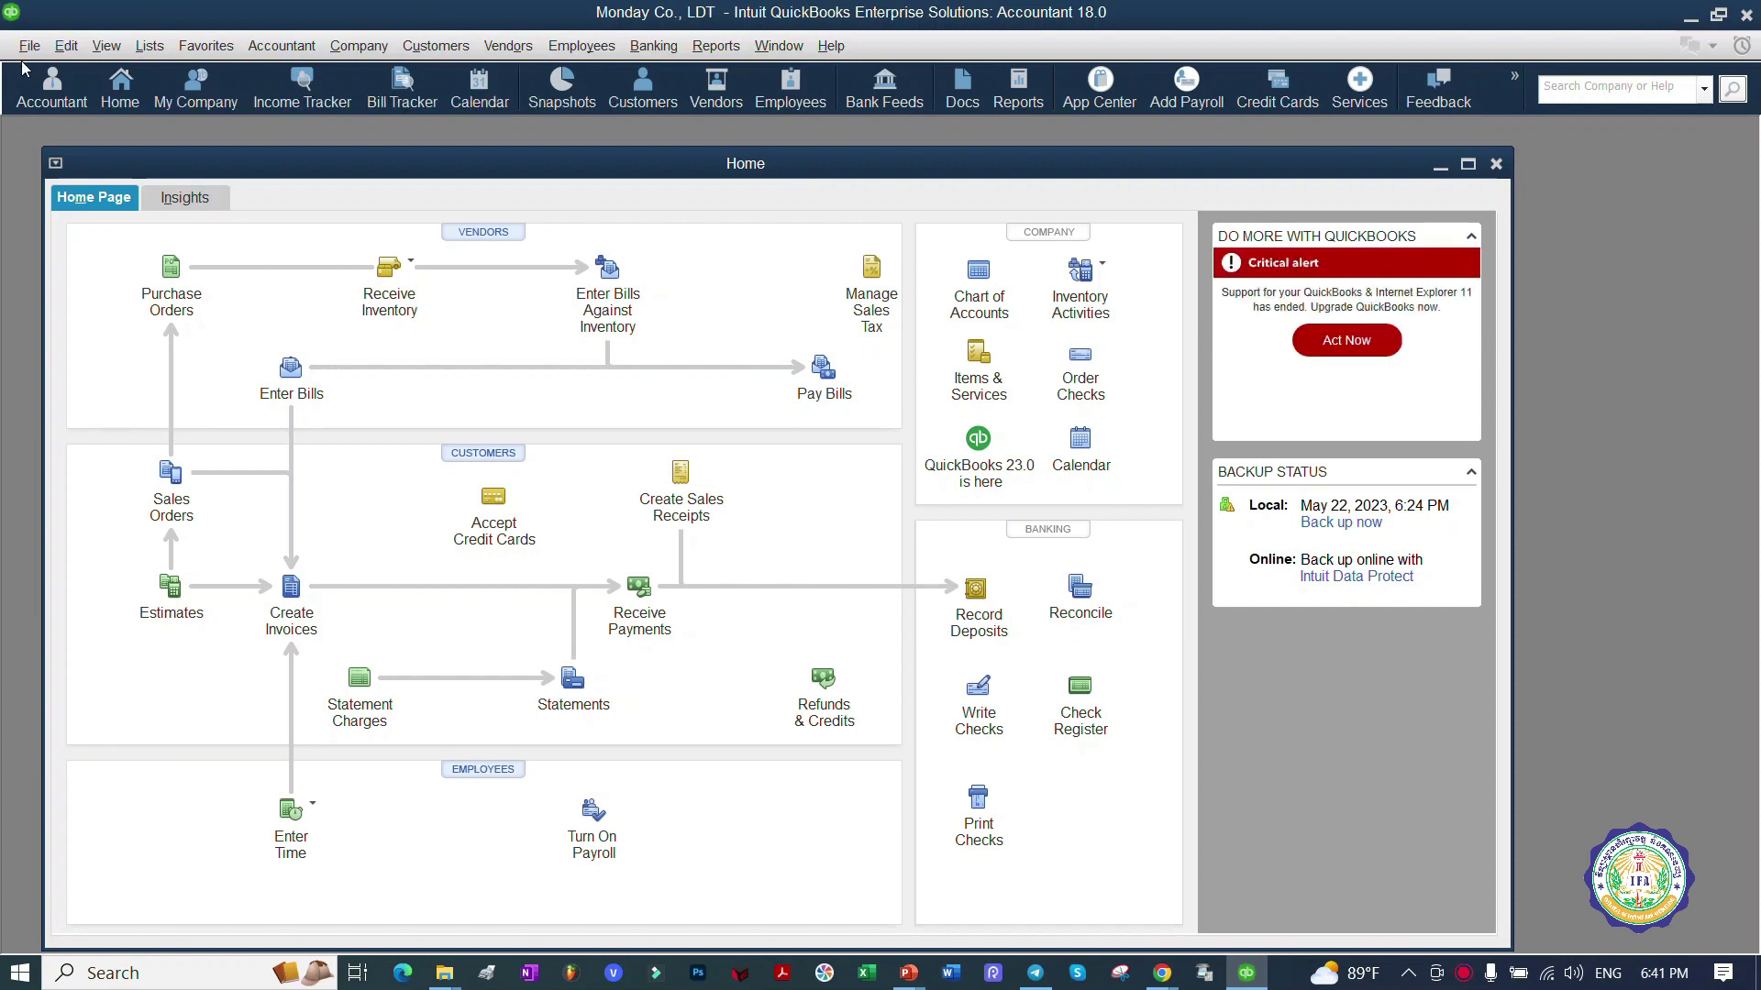
# Step: Close the Monday Co., LDT company file with File > Close Company
pyautogui.click(29, 46)
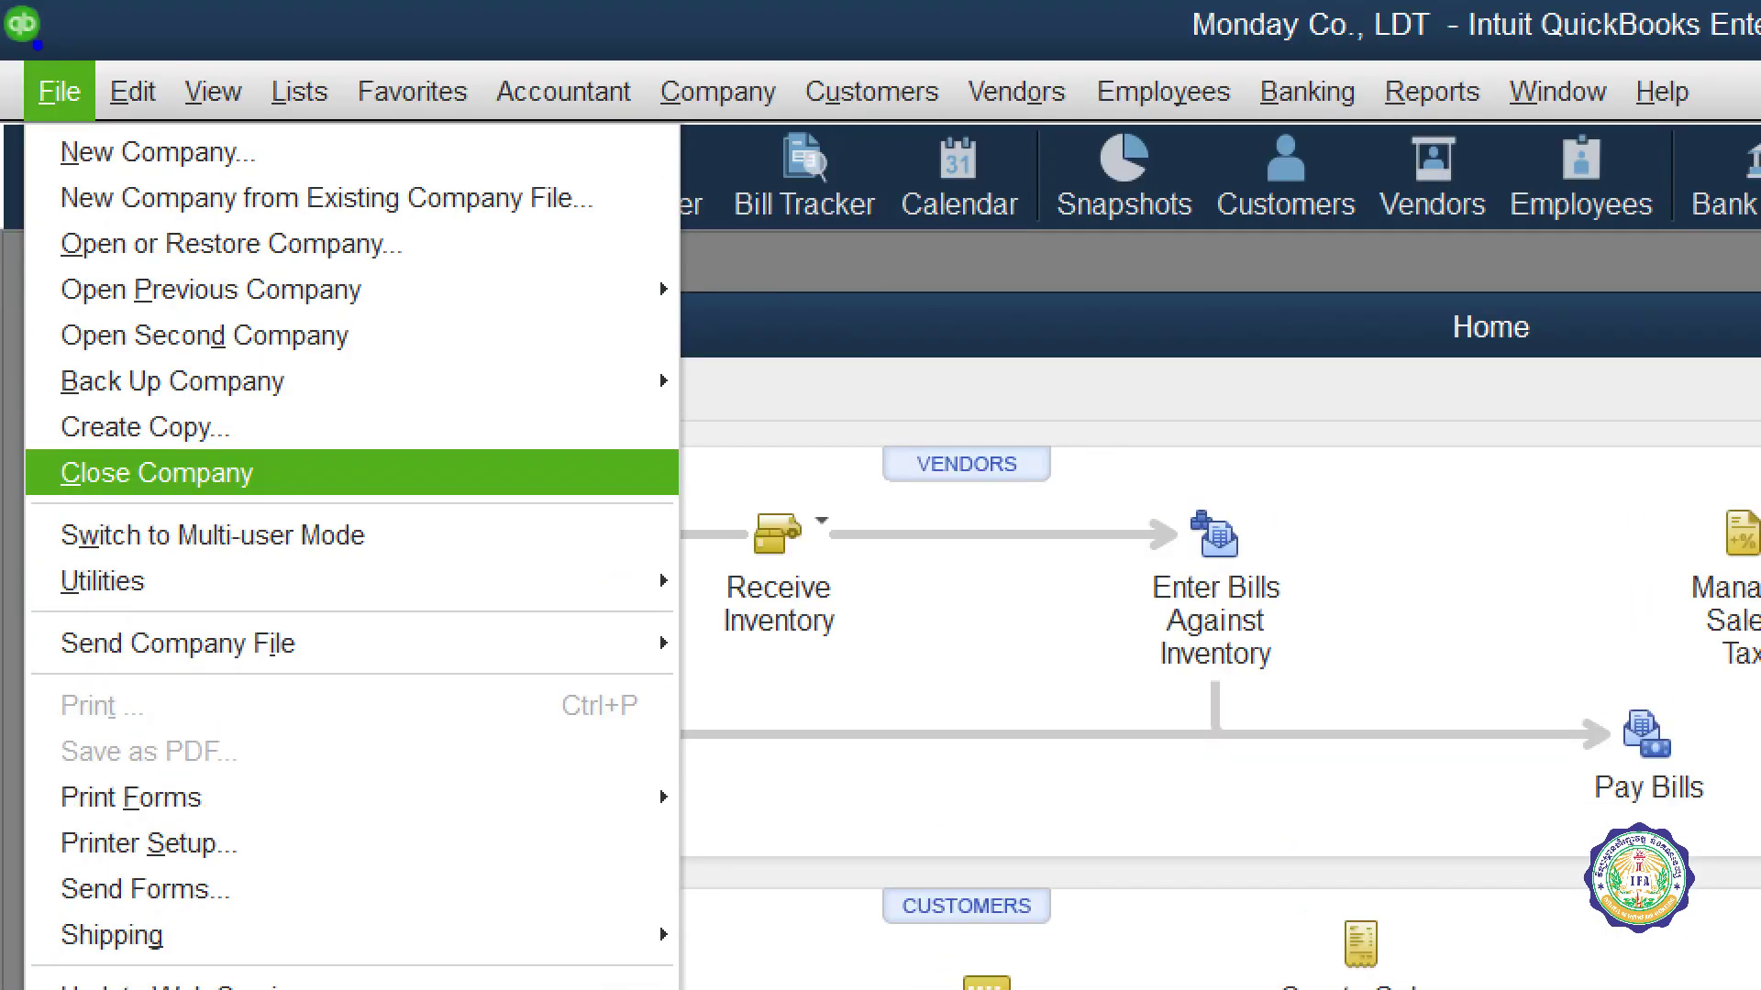
pyautogui.moveTo(179, 449)
pyautogui.mouseDown()
pyautogui.moveTo(110, 445)
pyautogui.moveTo(367, 531)
pyautogui.moveTo(147, 451)
pyautogui.mouseUp()
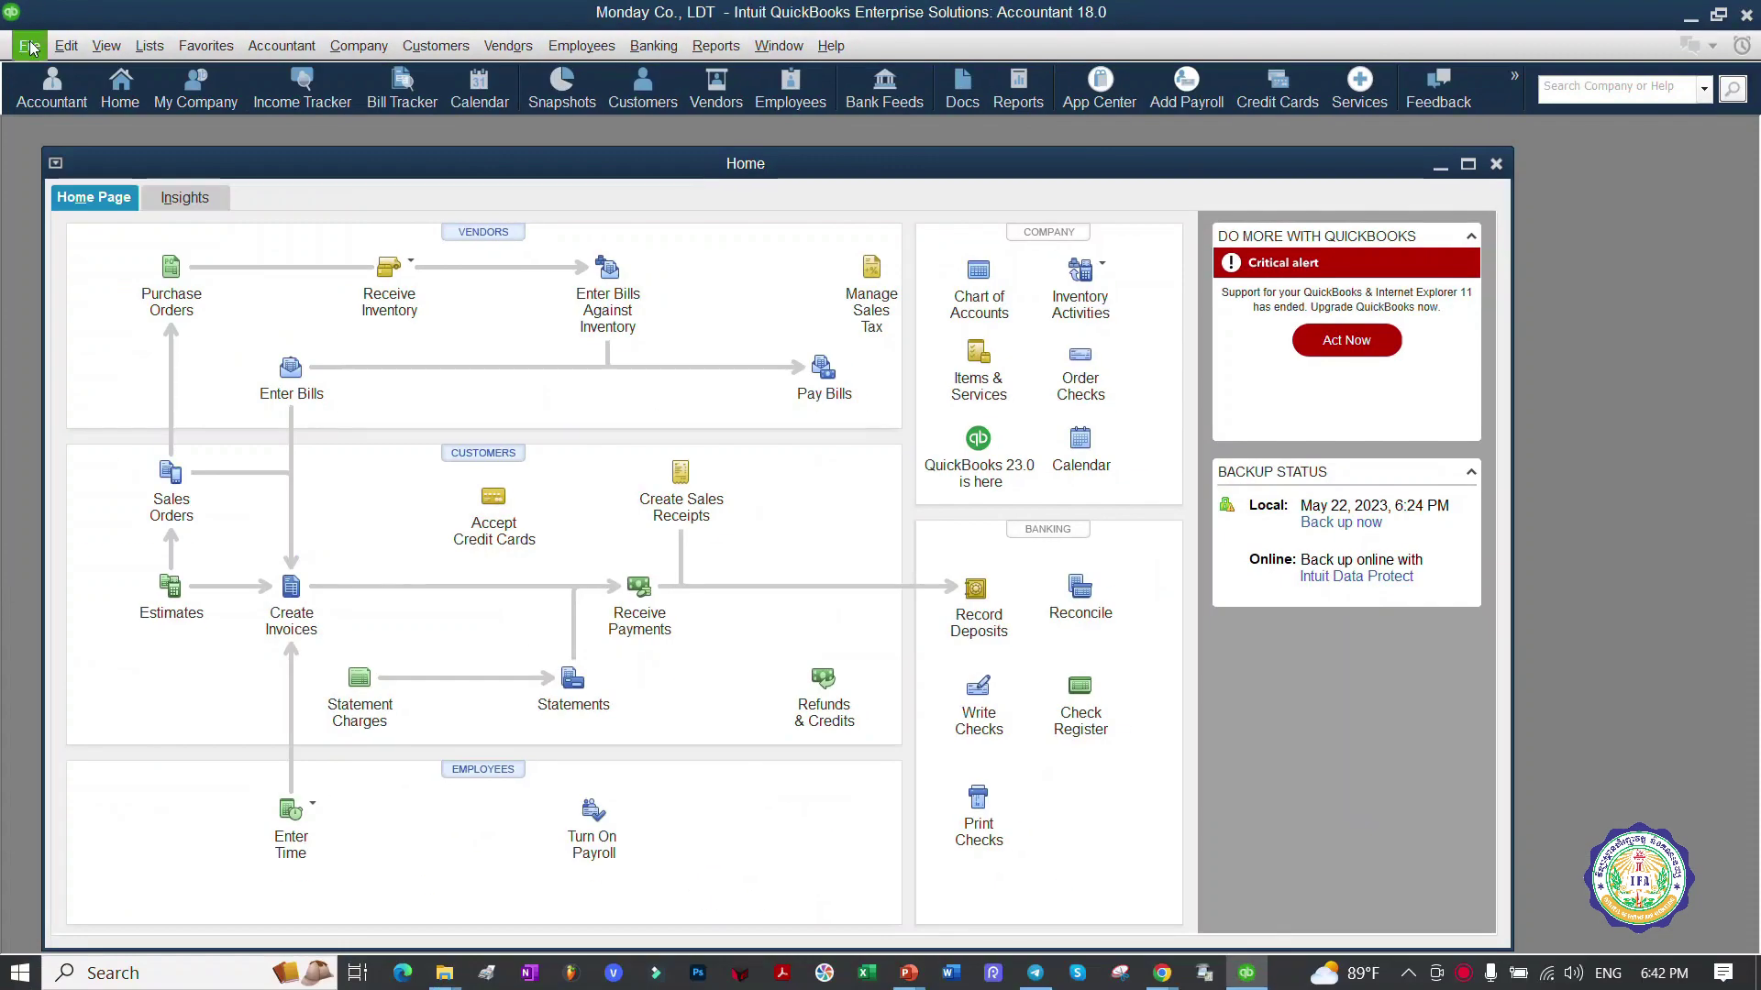
pyautogui.click(59, 92)
pyautogui.click(207, 238)
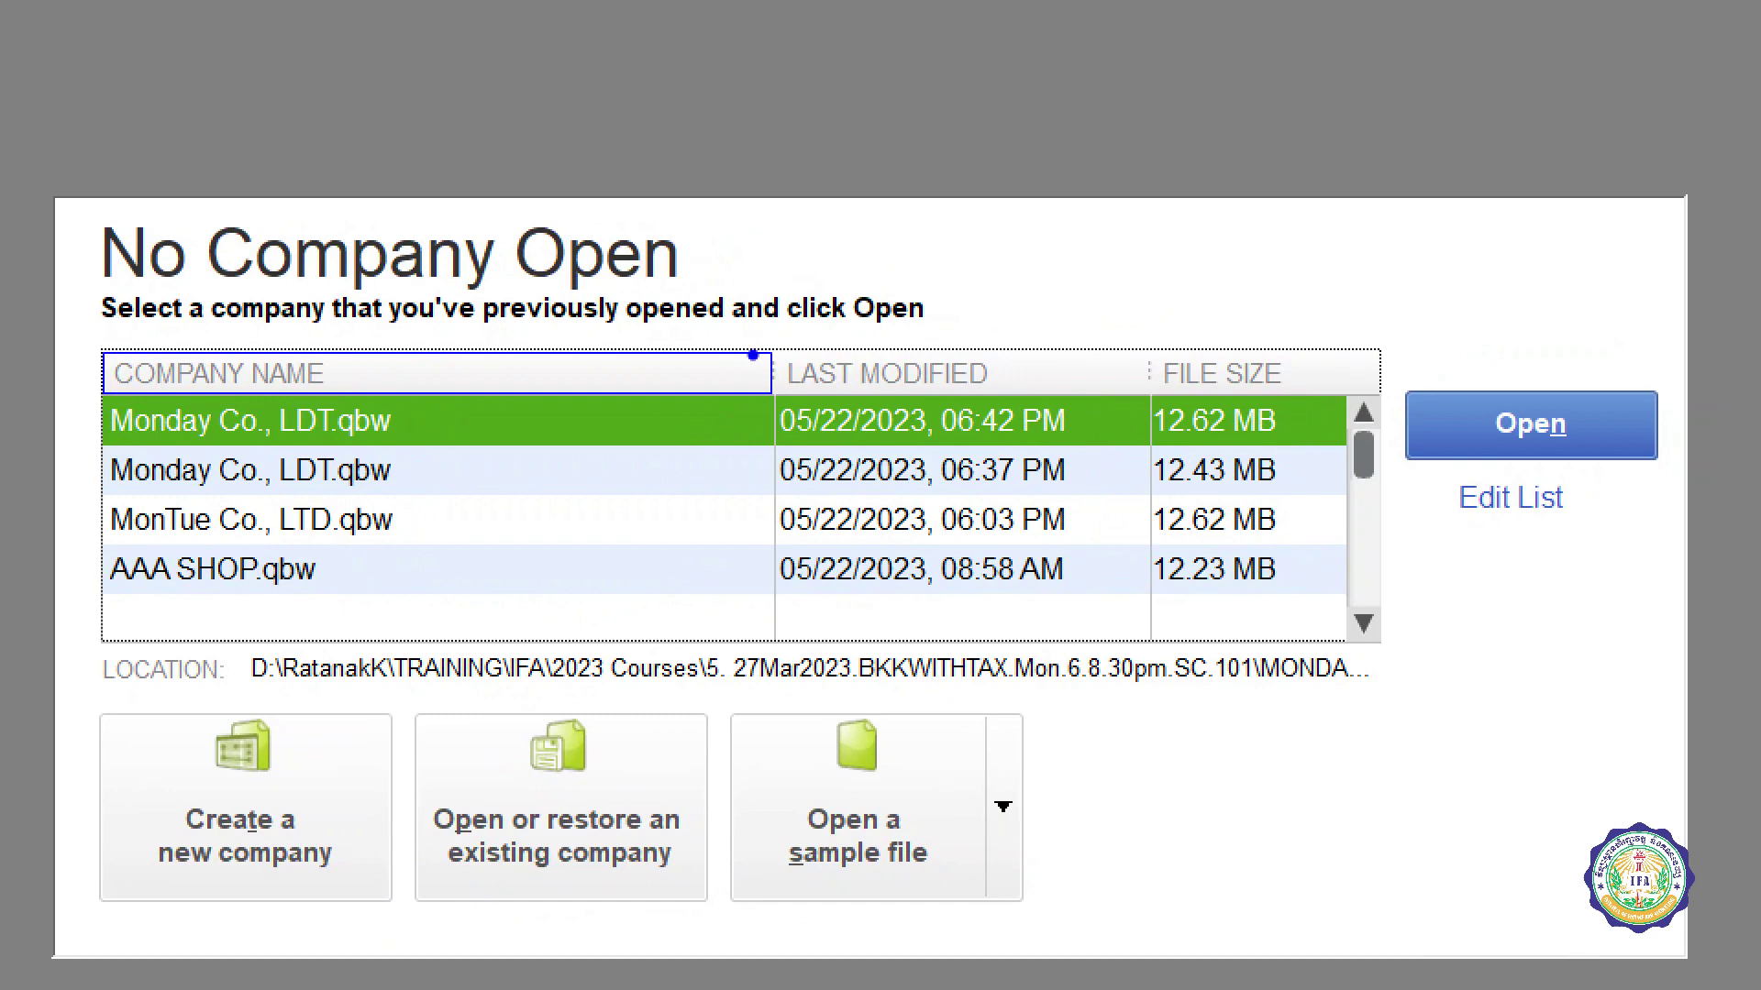
pyautogui.moveTo(671, 389)
pyautogui.mouseDown()
pyautogui.moveTo(73, 403)
pyautogui.moveTo(358, 453)
pyautogui.moveTo(1119, 450)
pyautogui.moveTo(1275, 368)
pyautogui.moveTo(577, 374)
pyautogui.mouseUp()
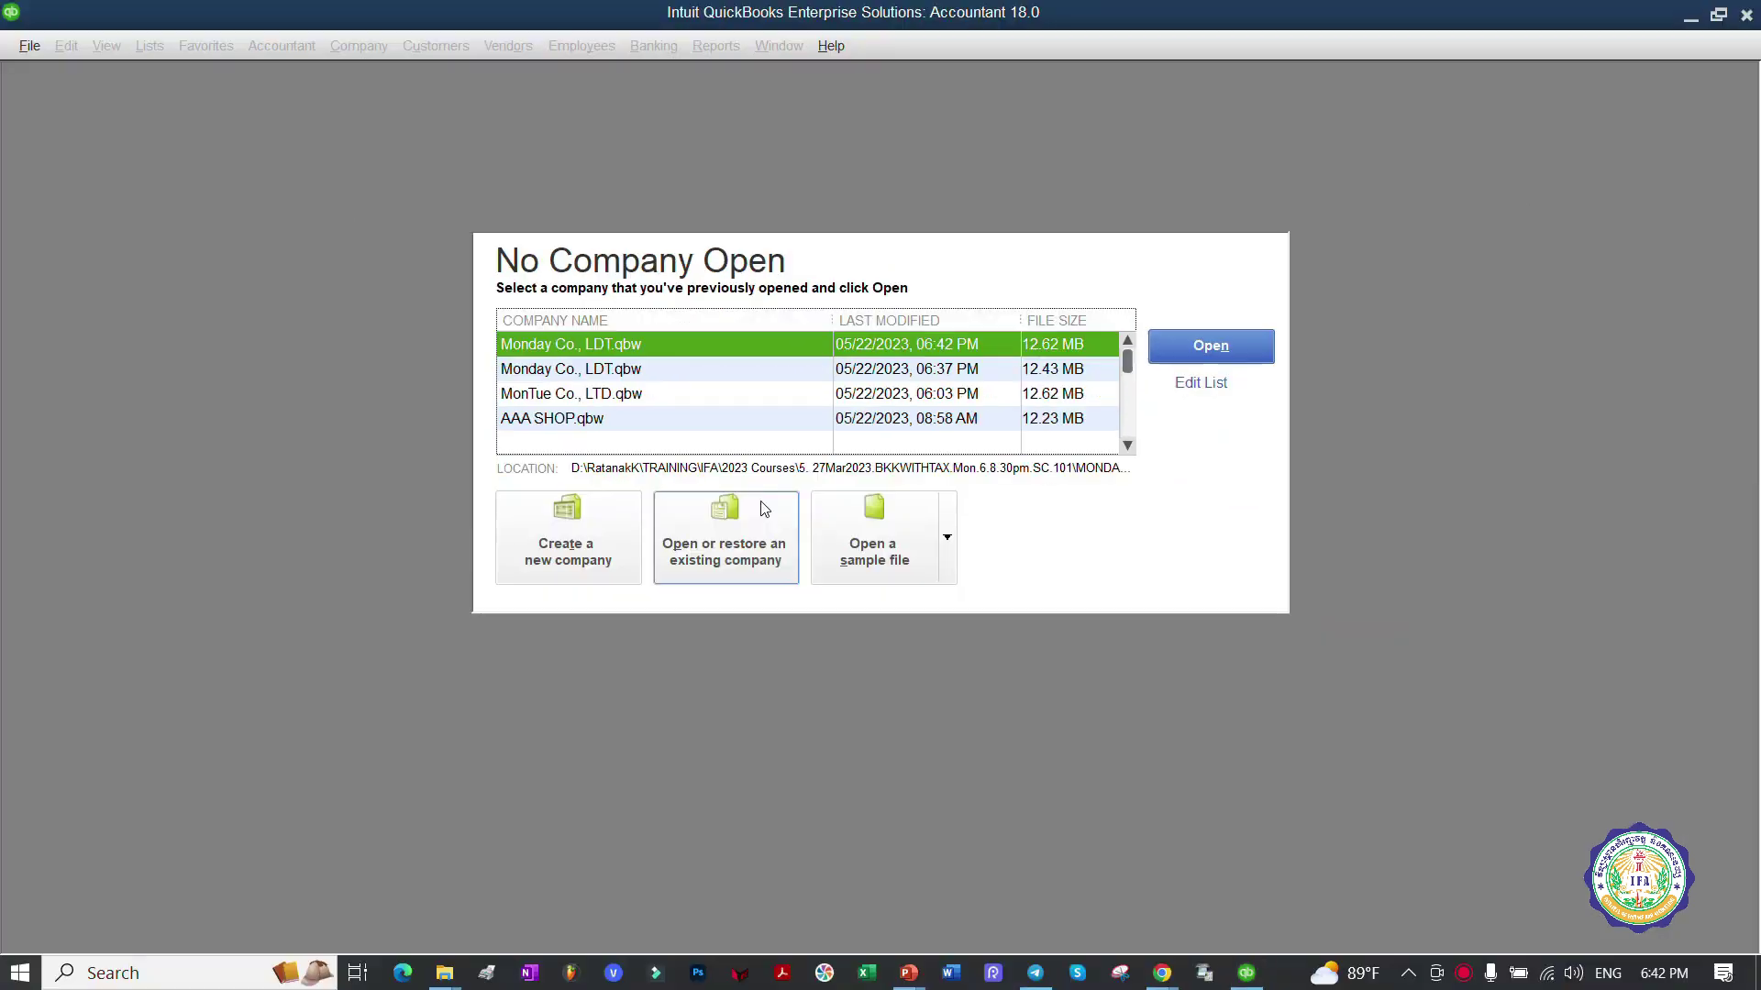
pyautogui.moveTo(447, 972)
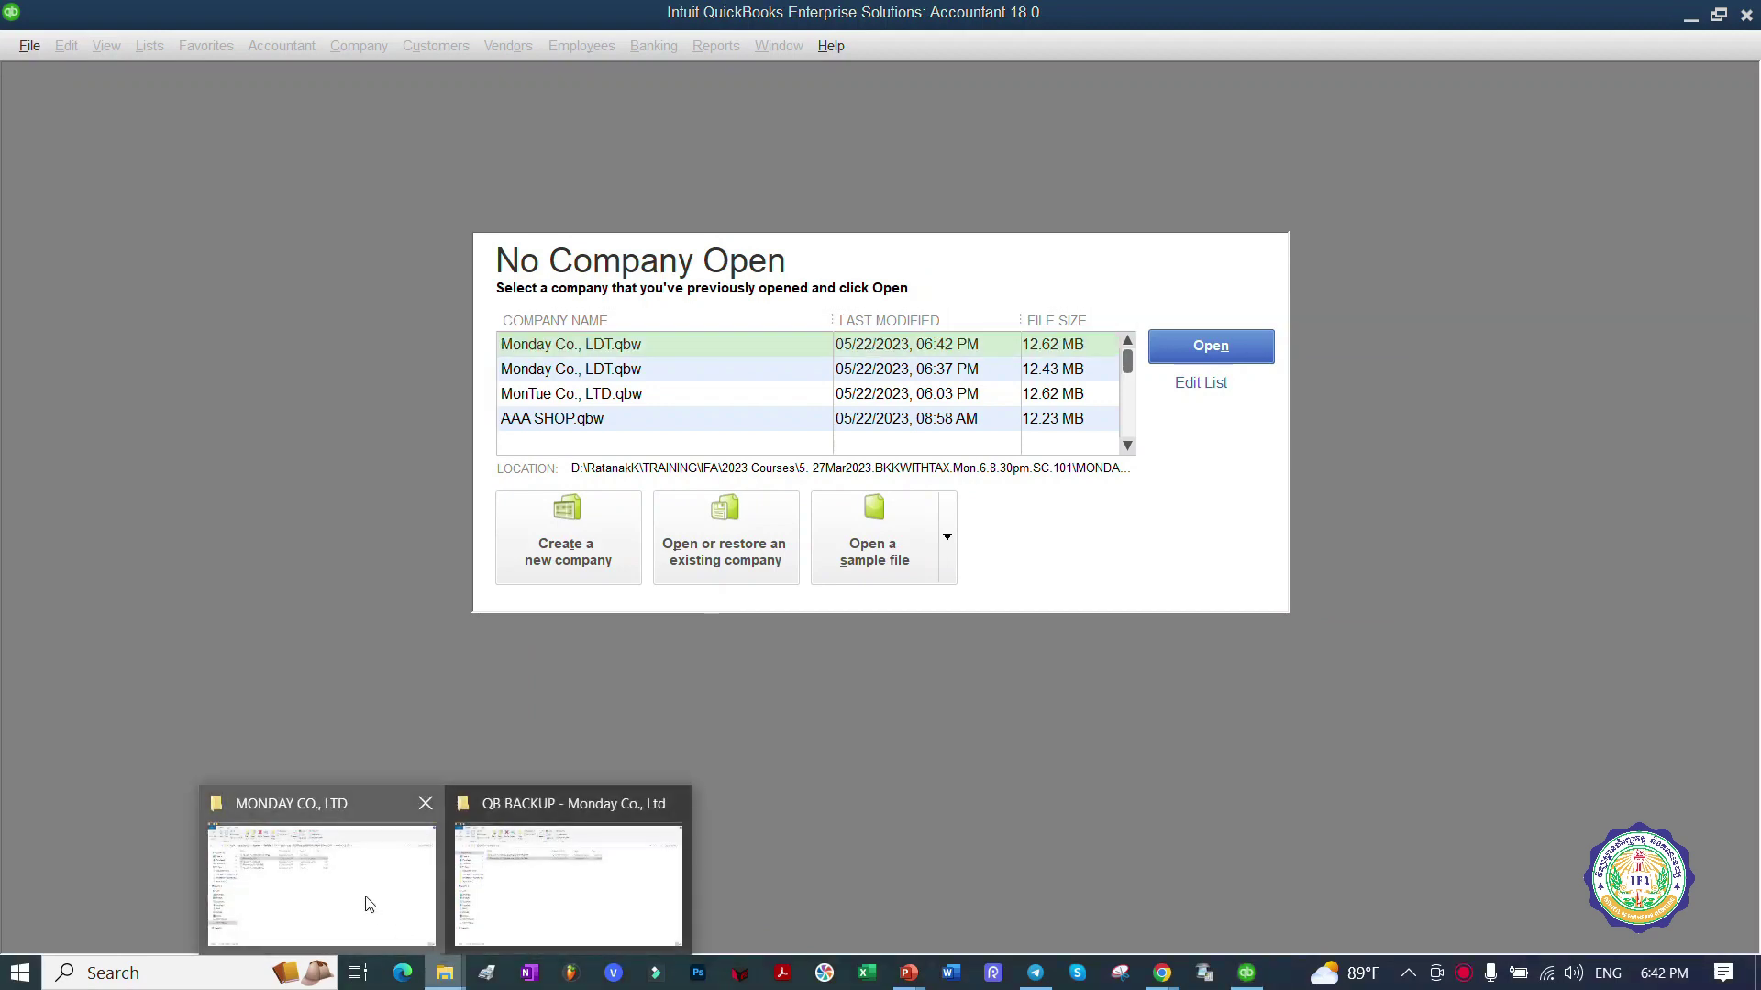
pyautogui.click(366, 901)
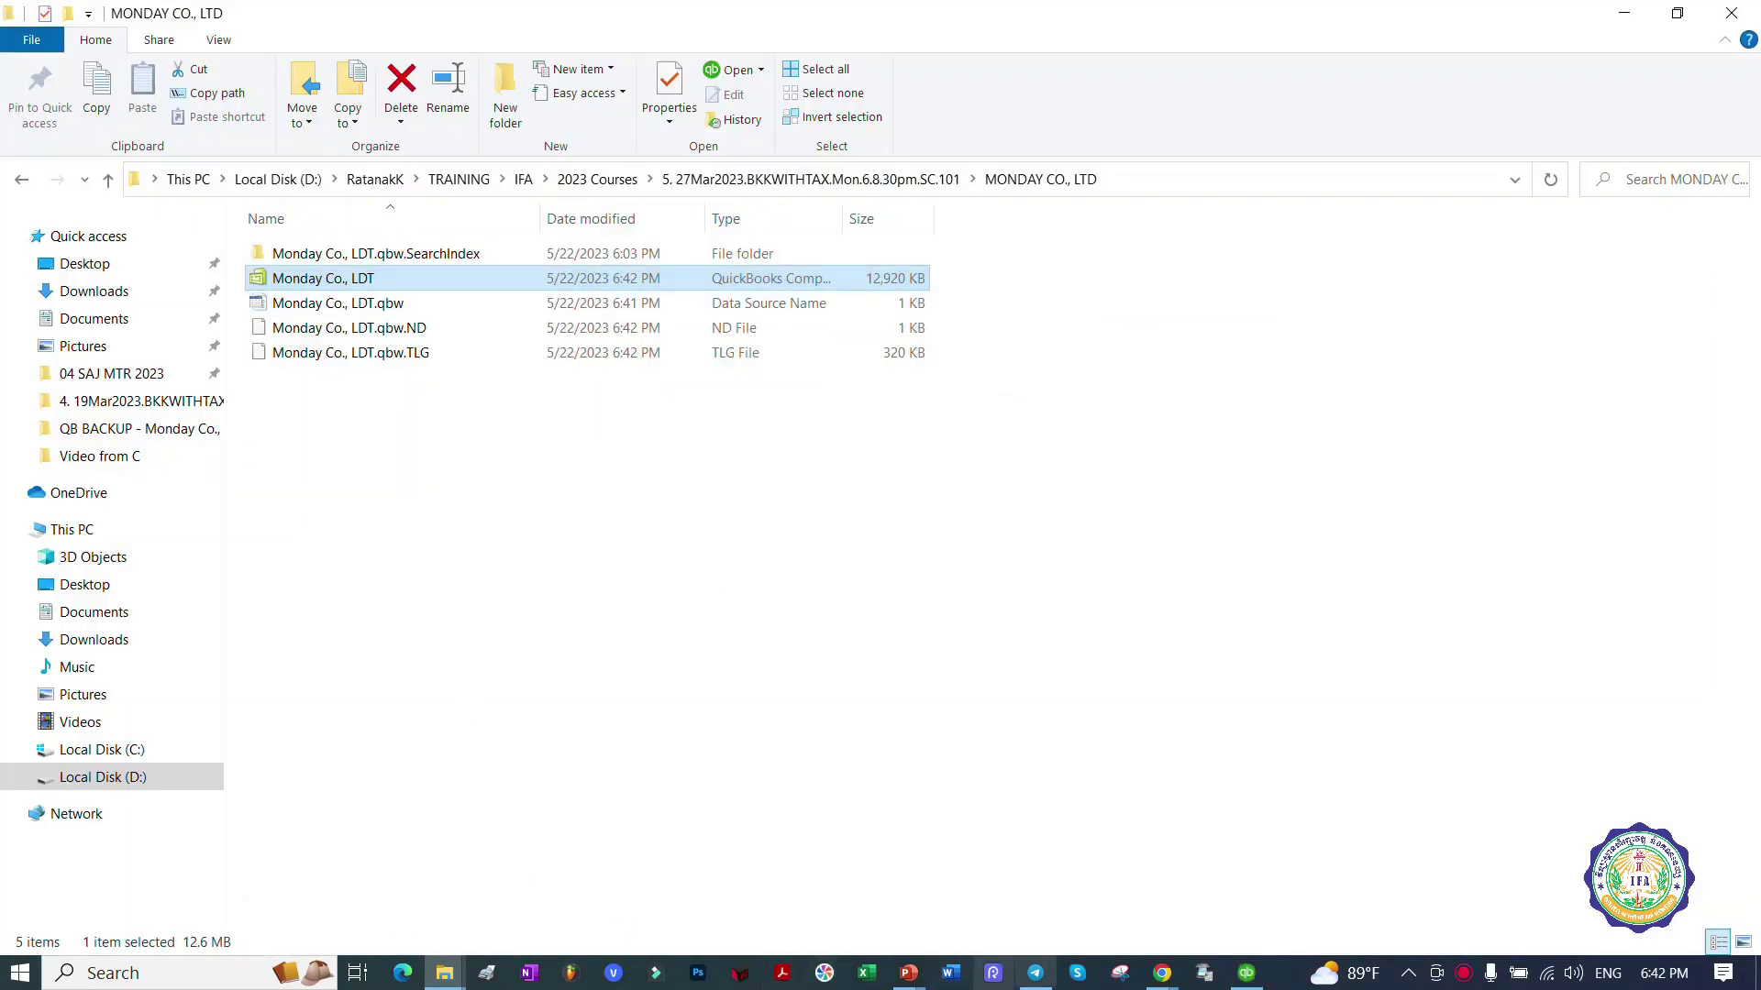
pyautogui.click(1246, 973)
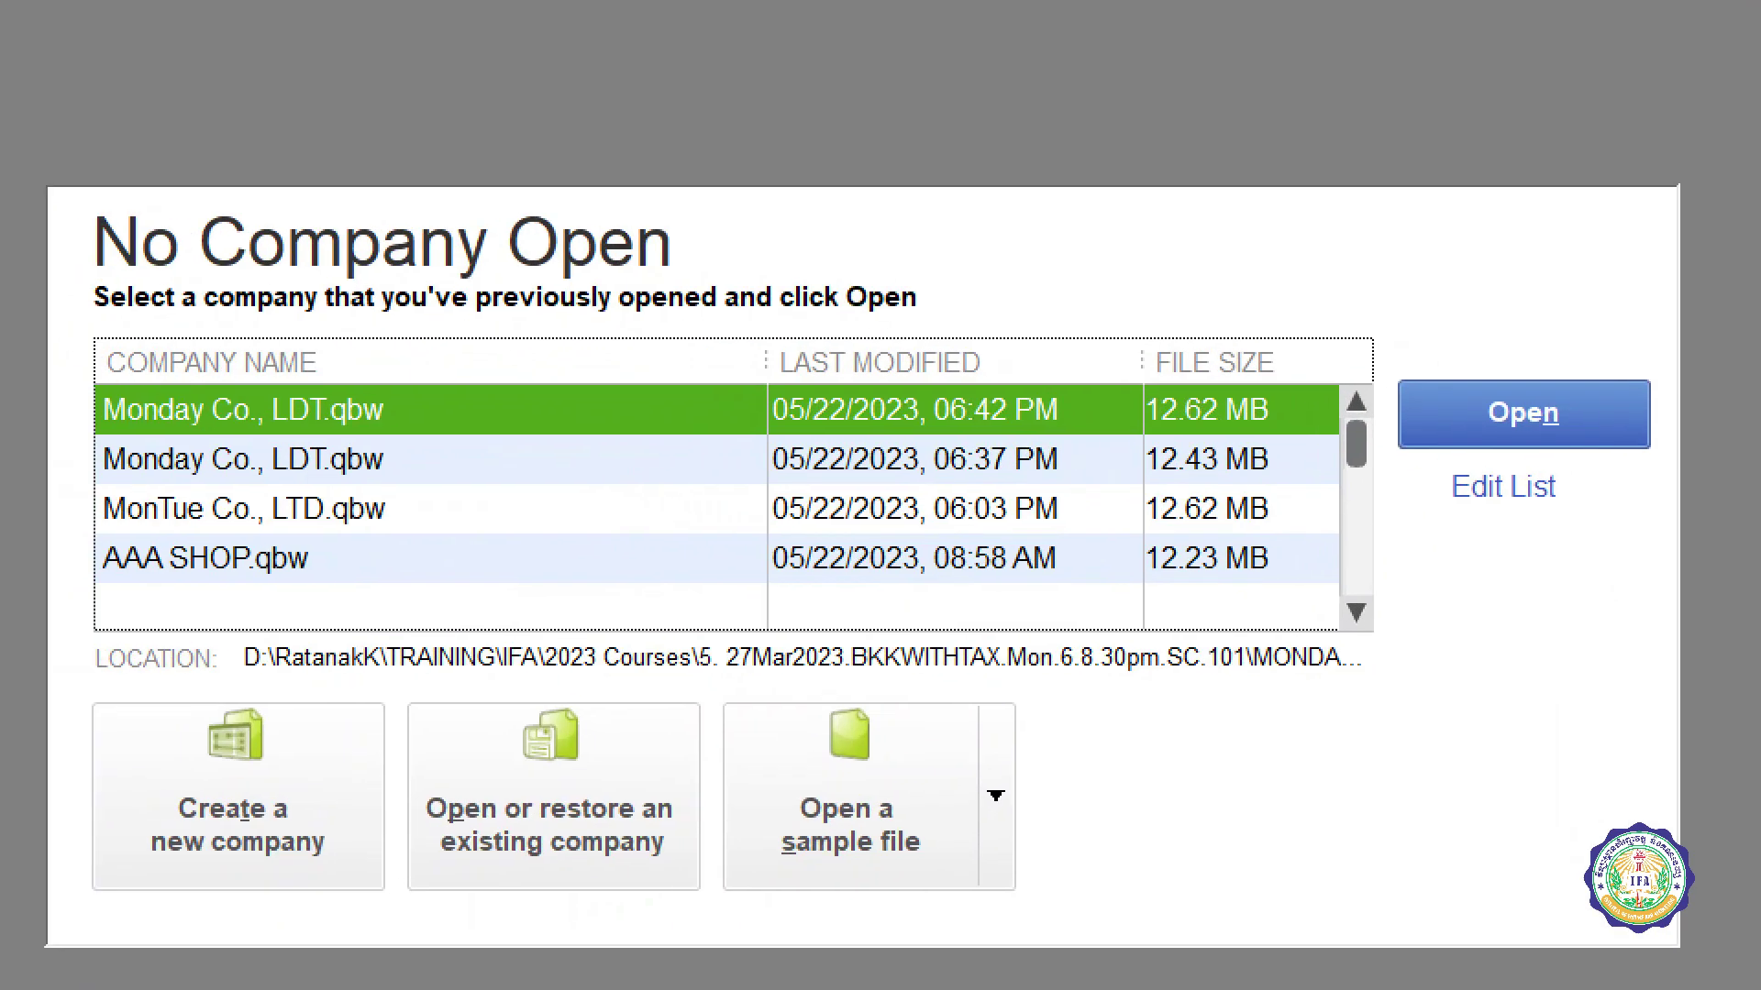
pyautogui.moveTo(910, 381)
pyautogui.mouseDown()
pyautogui.moveTo(342, 346)
pyautogui.moveTo(81, 413)
pyautogui.moveTo(548, 436)
pyautogui.moveTo(1075, 428)
pyautogui.moveTo(1320, 394)
pyautogui.moveTo(812, 358)
pyautogui.mouseUp()
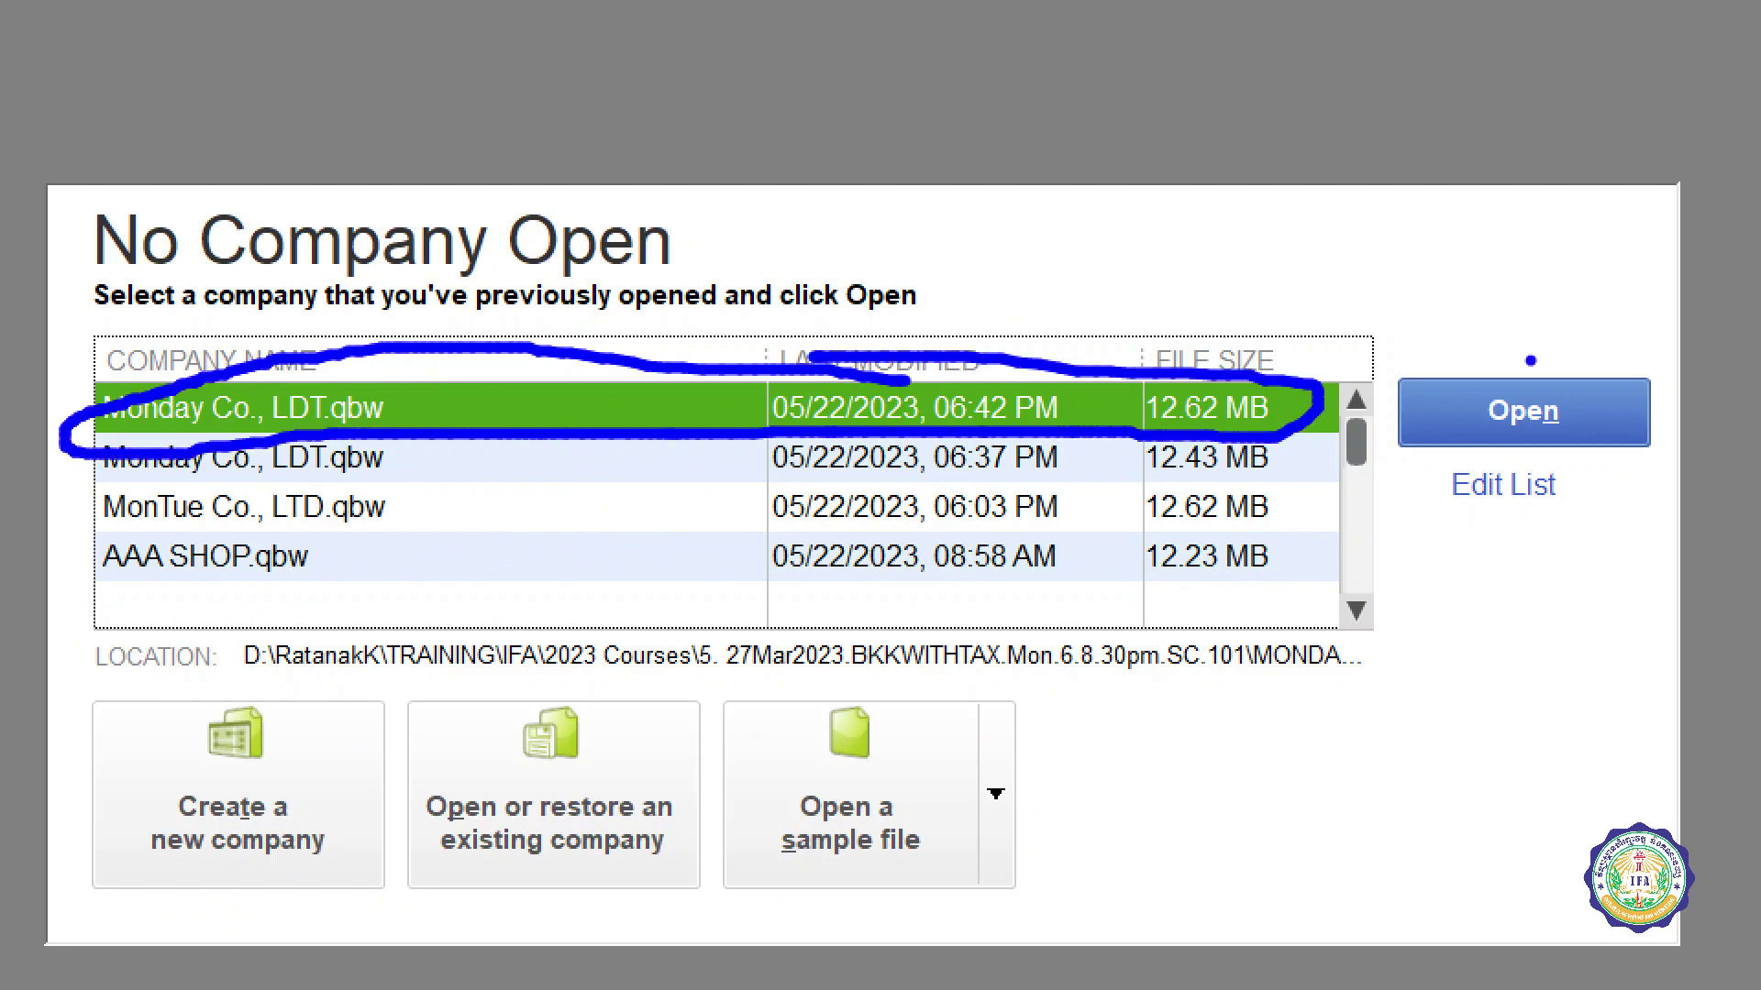
pyautogui.moveTo(1429, 362)
pyautogui.mouseDown()
pyautogui.moveTo(1447, 390)
pyautogui.moveTo(1600, 169)
pyautogui.mouseUp()
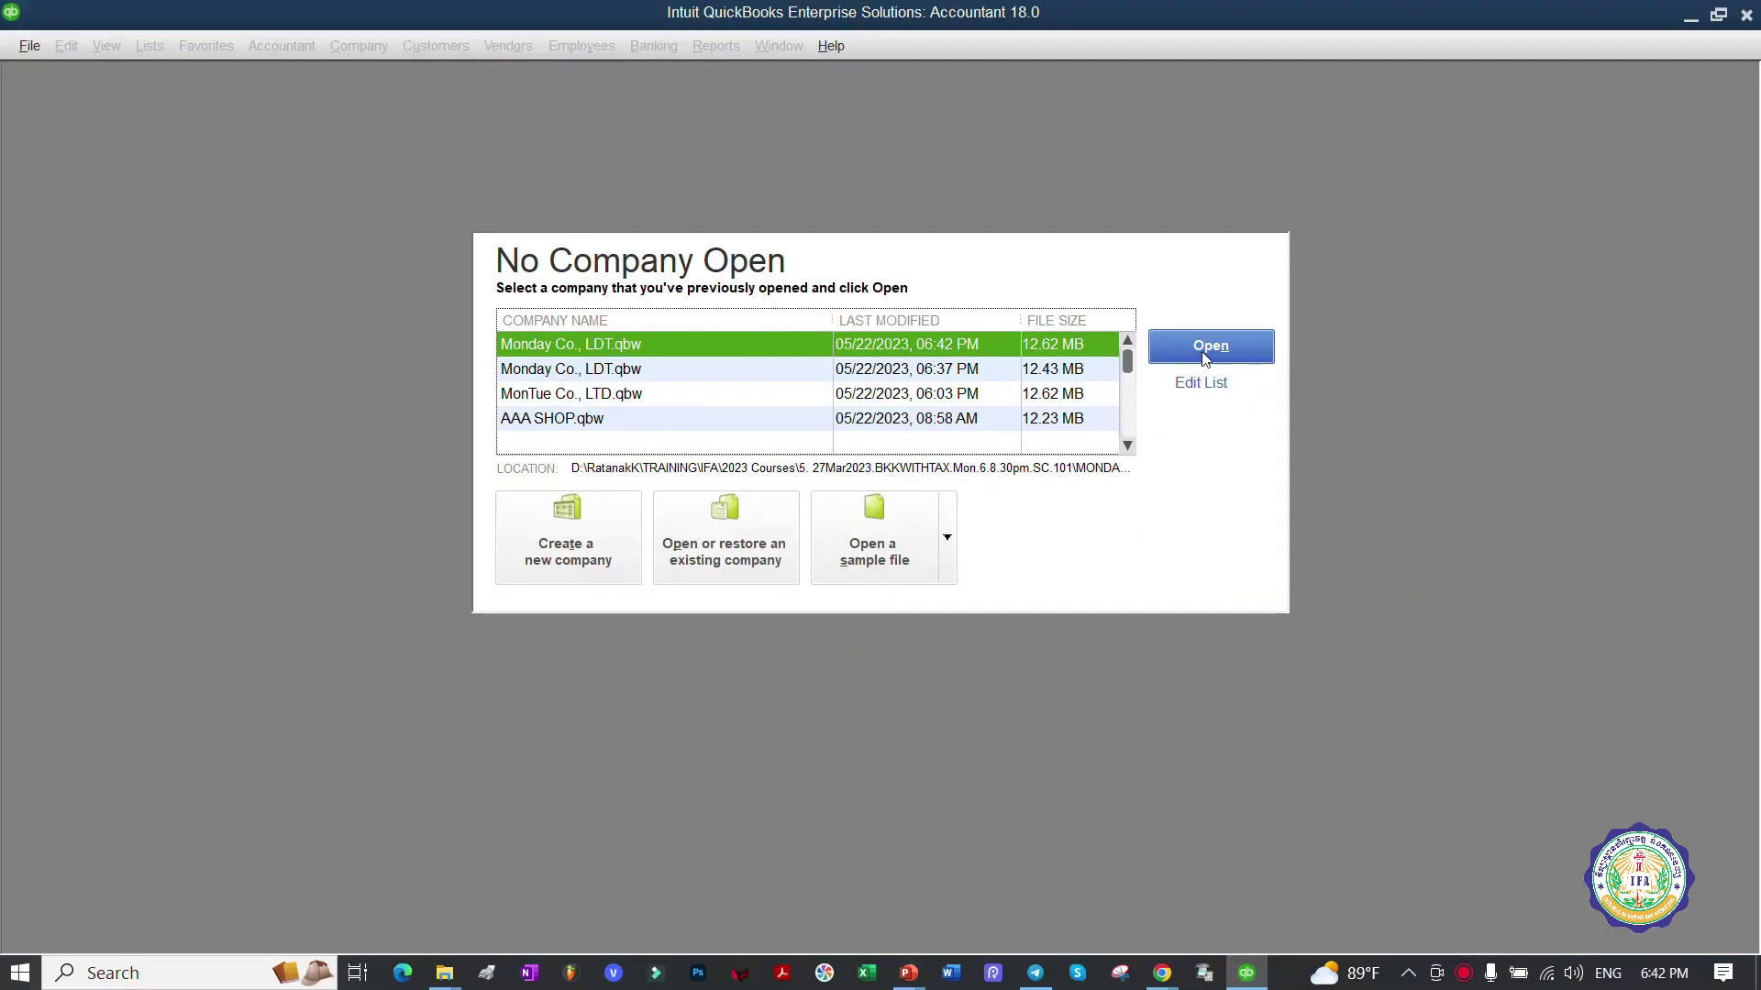
# Step: Open Monday Co., LDT.qbw from the No Company Open window
pyautogui.click(1524, 410)
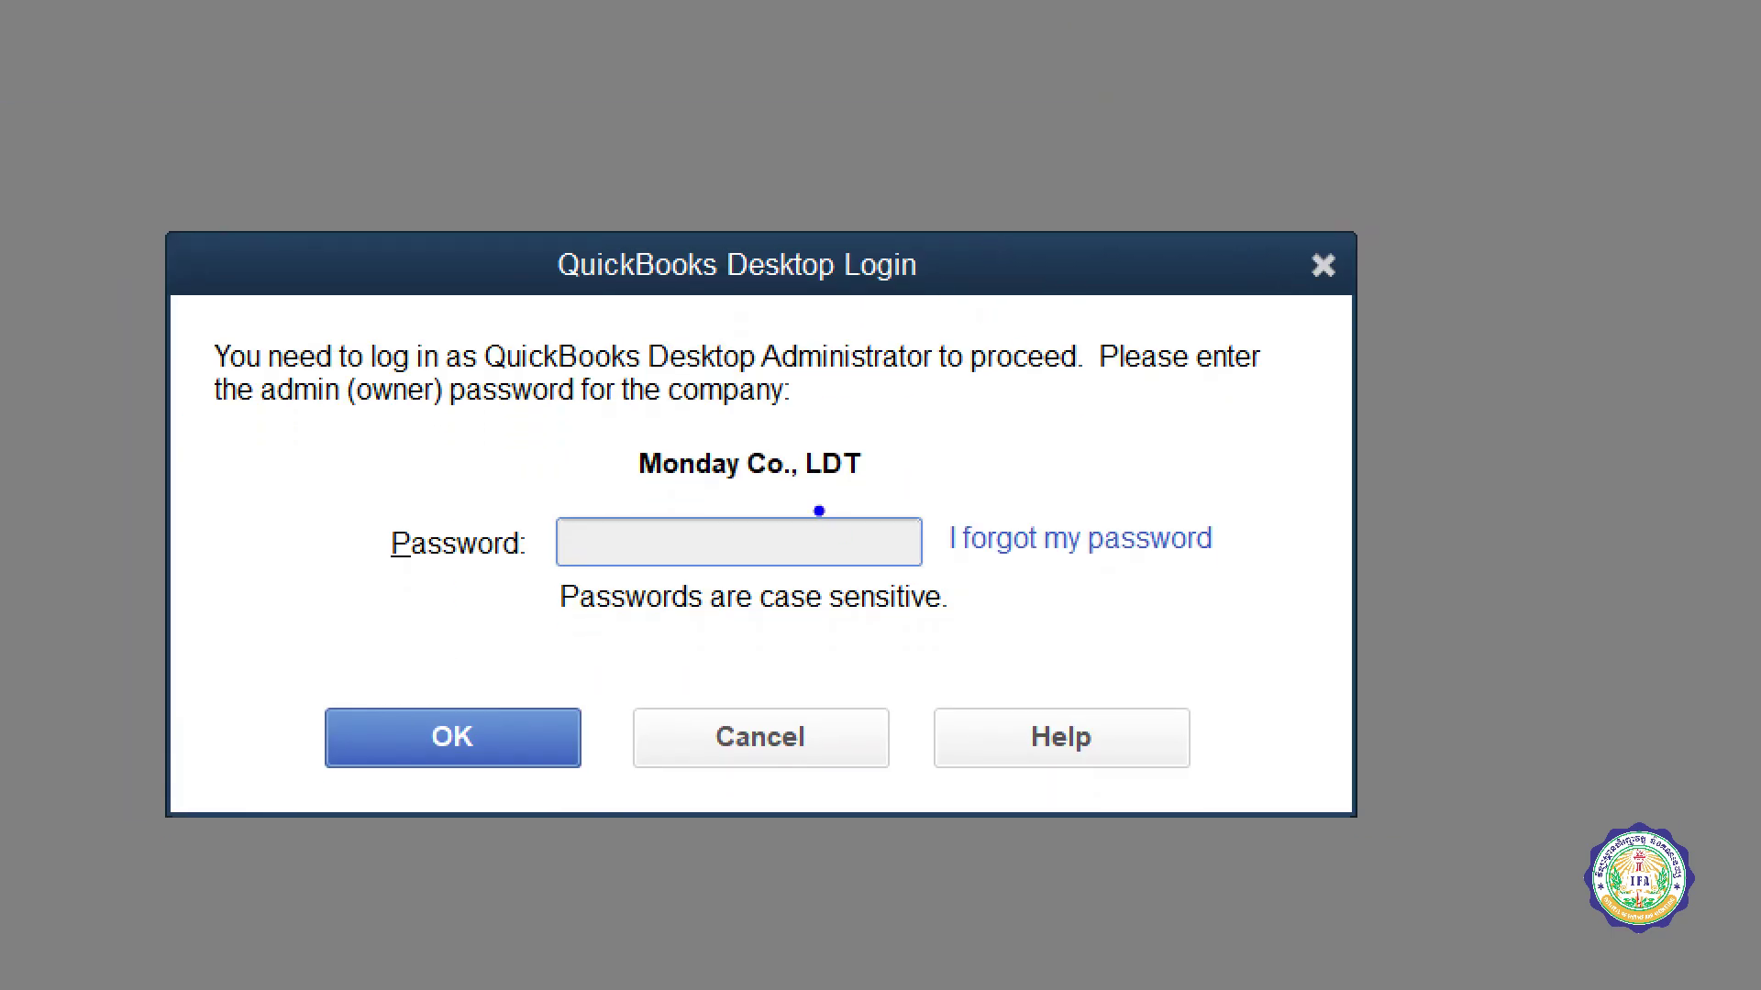
pyautogui.moveTo(818, 502)
pyautogui.mouseDown()
pyautogui.moveTo(534, 527)
pyautogui.moveTo(940, 578)
pyautogui.moveTo(697, 507)
pyautogui.mouseUp()
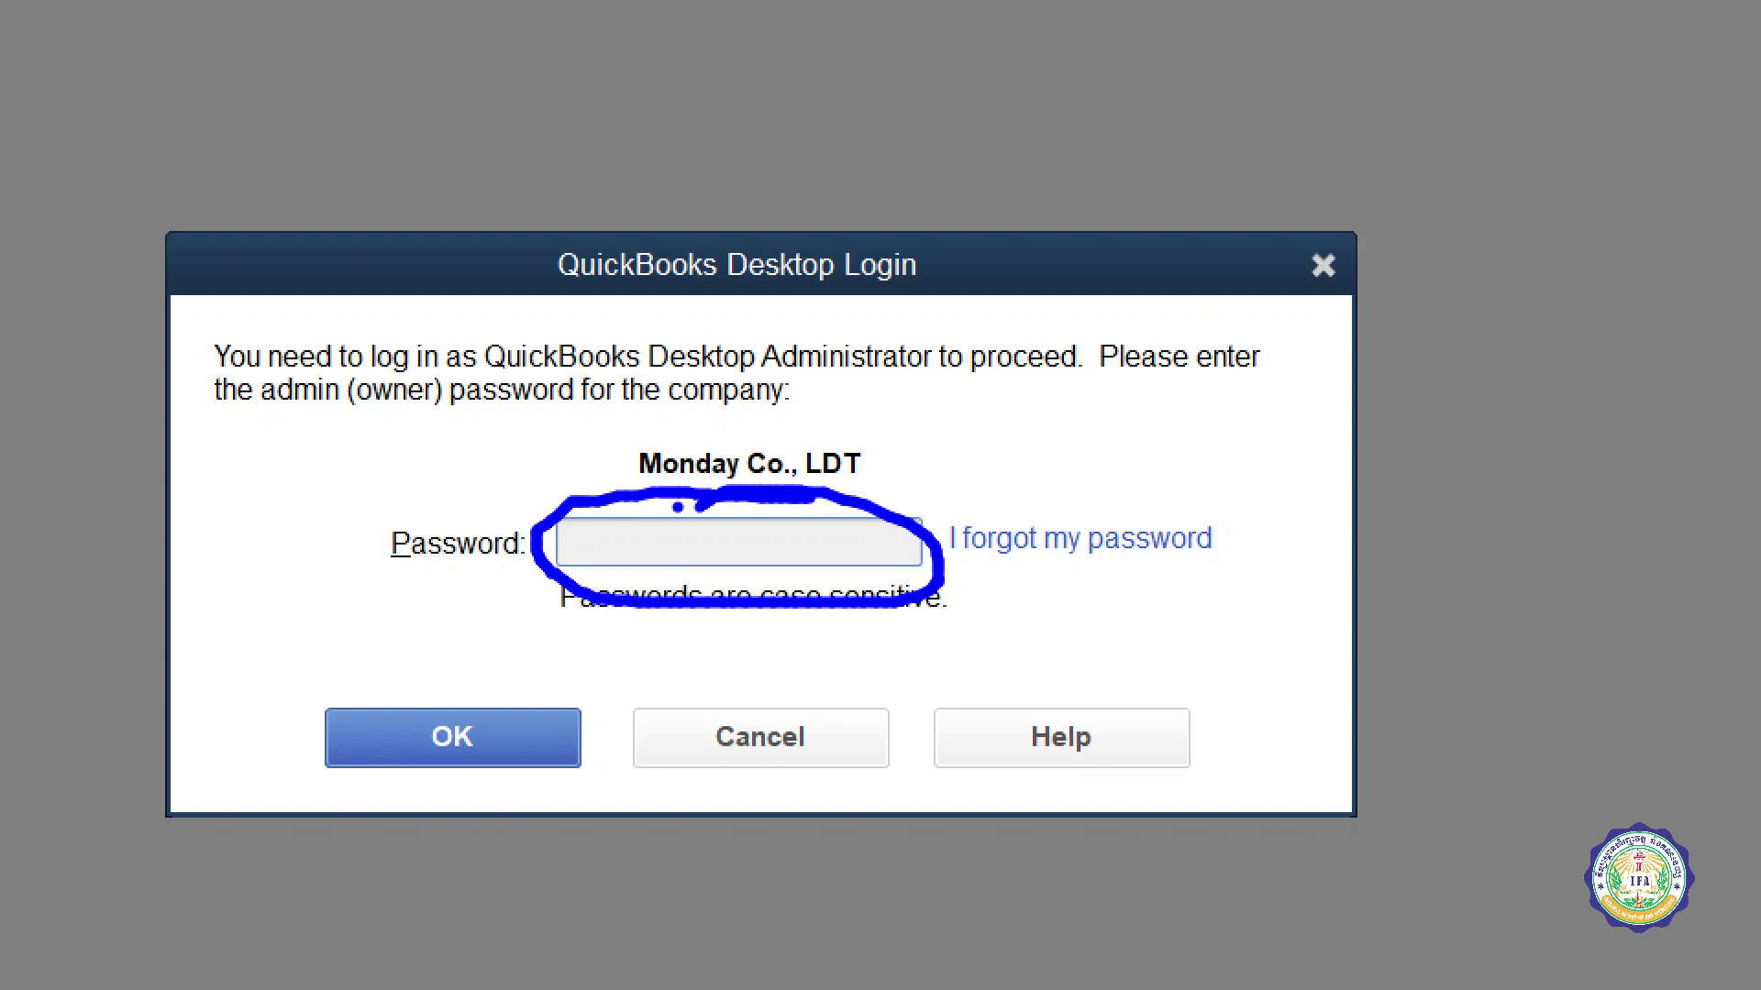
pyautogui.moveTo(963, 578); pyautogui.dragTo(1211, 576)
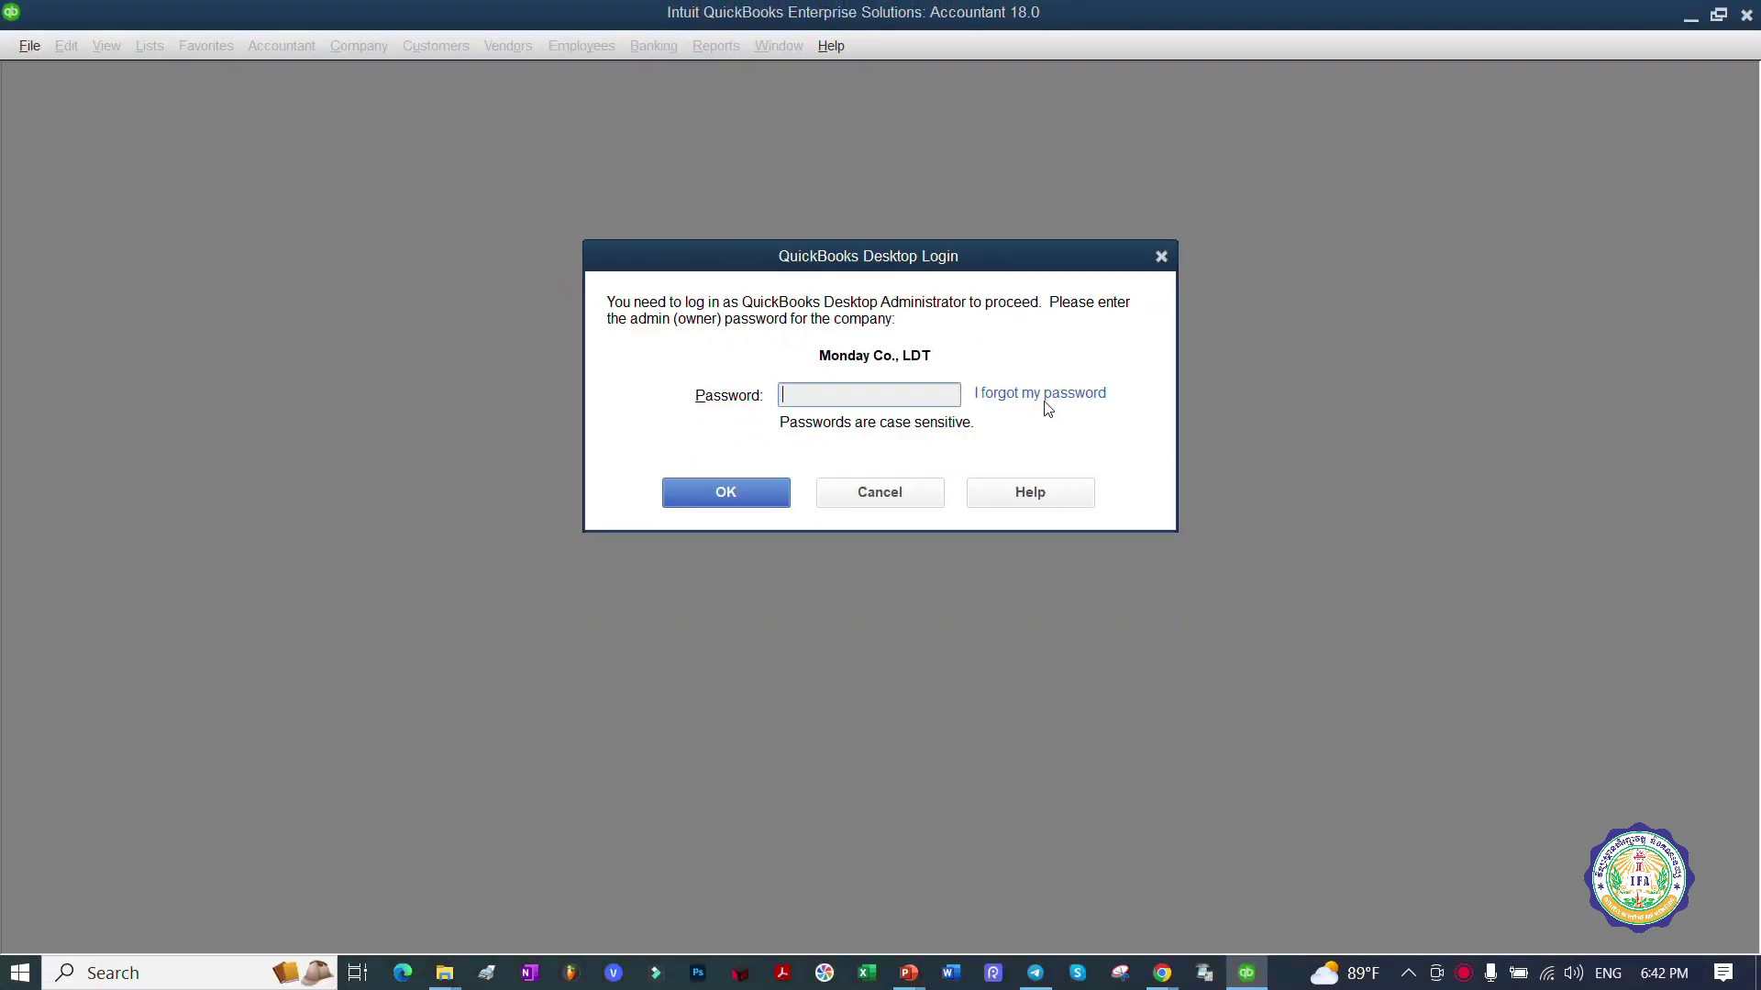
# Step: Bring up the forgotten-password reset form, then cancel it back to the login prompt
pyautogui.click(1087, 541)
pyautogui.moveTo(939, 187); pyautogui.dragTo(1459, 211)
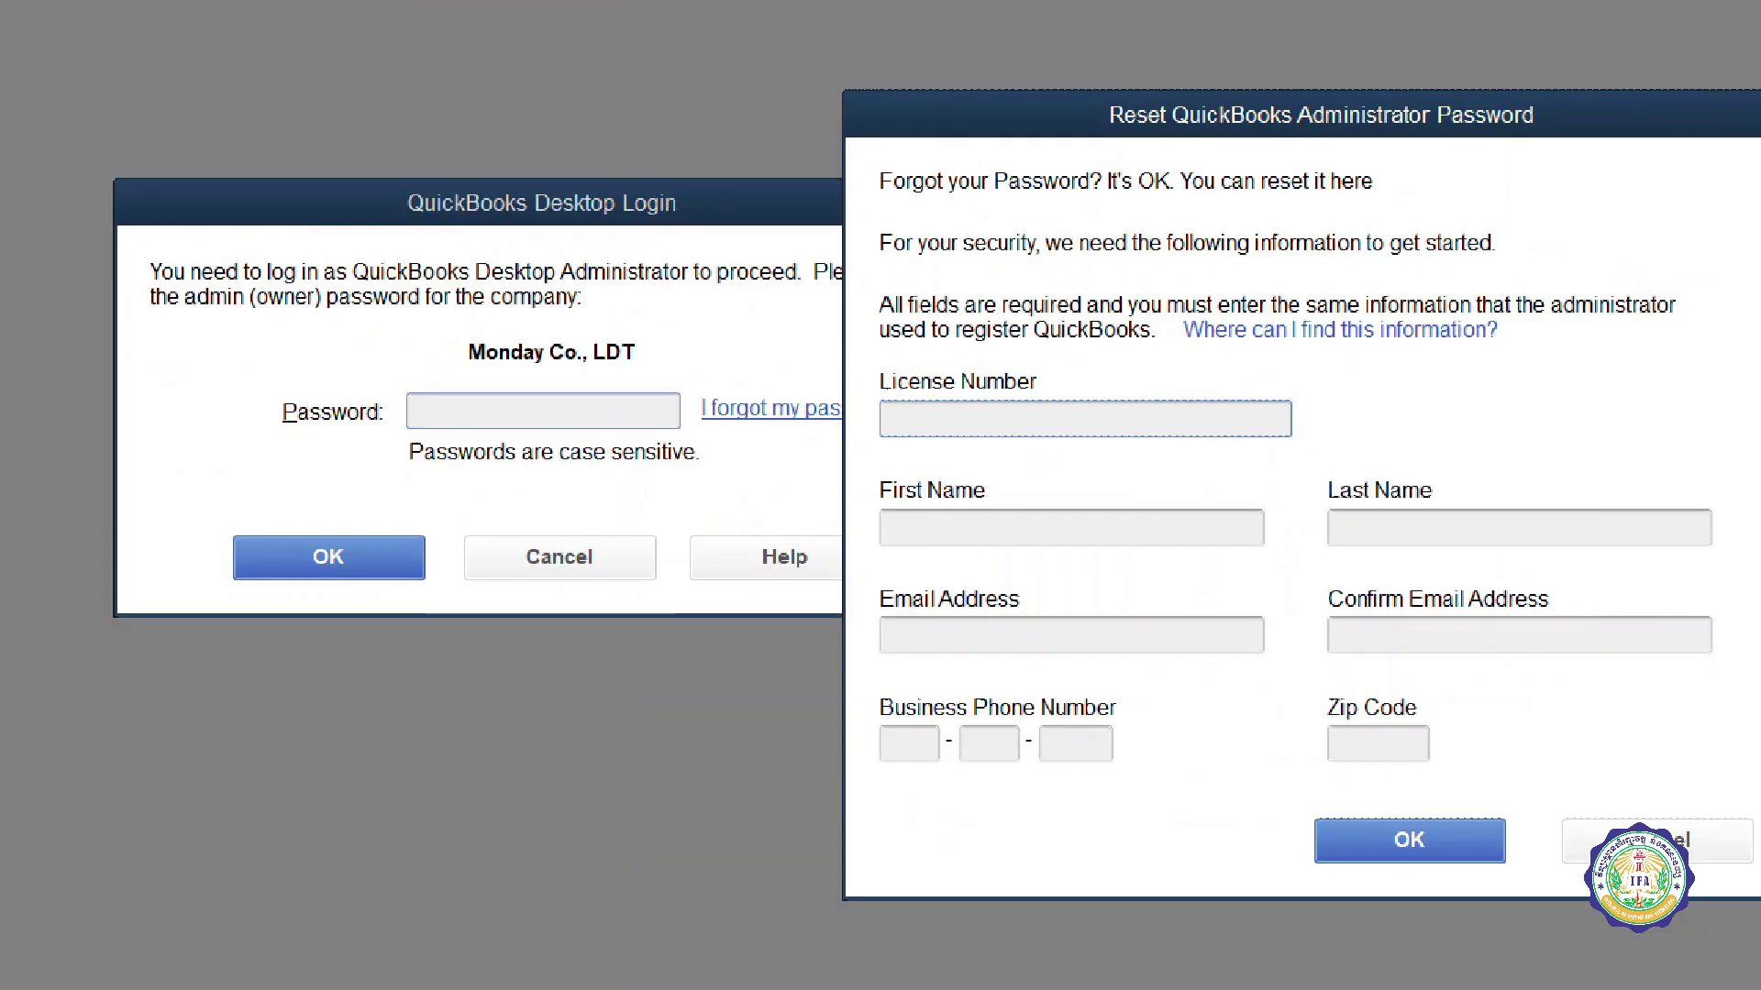
pyautogui.moveTo(1184, 357); pyautogui.dragTo(1400, 372)
pyautogui.moveTo(986, 328)
pyautogui.mouseDown()
pyautogui.moveTo(1513, 699)
pyautogui.moveTo(1027, 431)
pyautogui.moveTo(1024, 456)
pyautogui.mouseUp()
pyautogui.click(1531, 840)
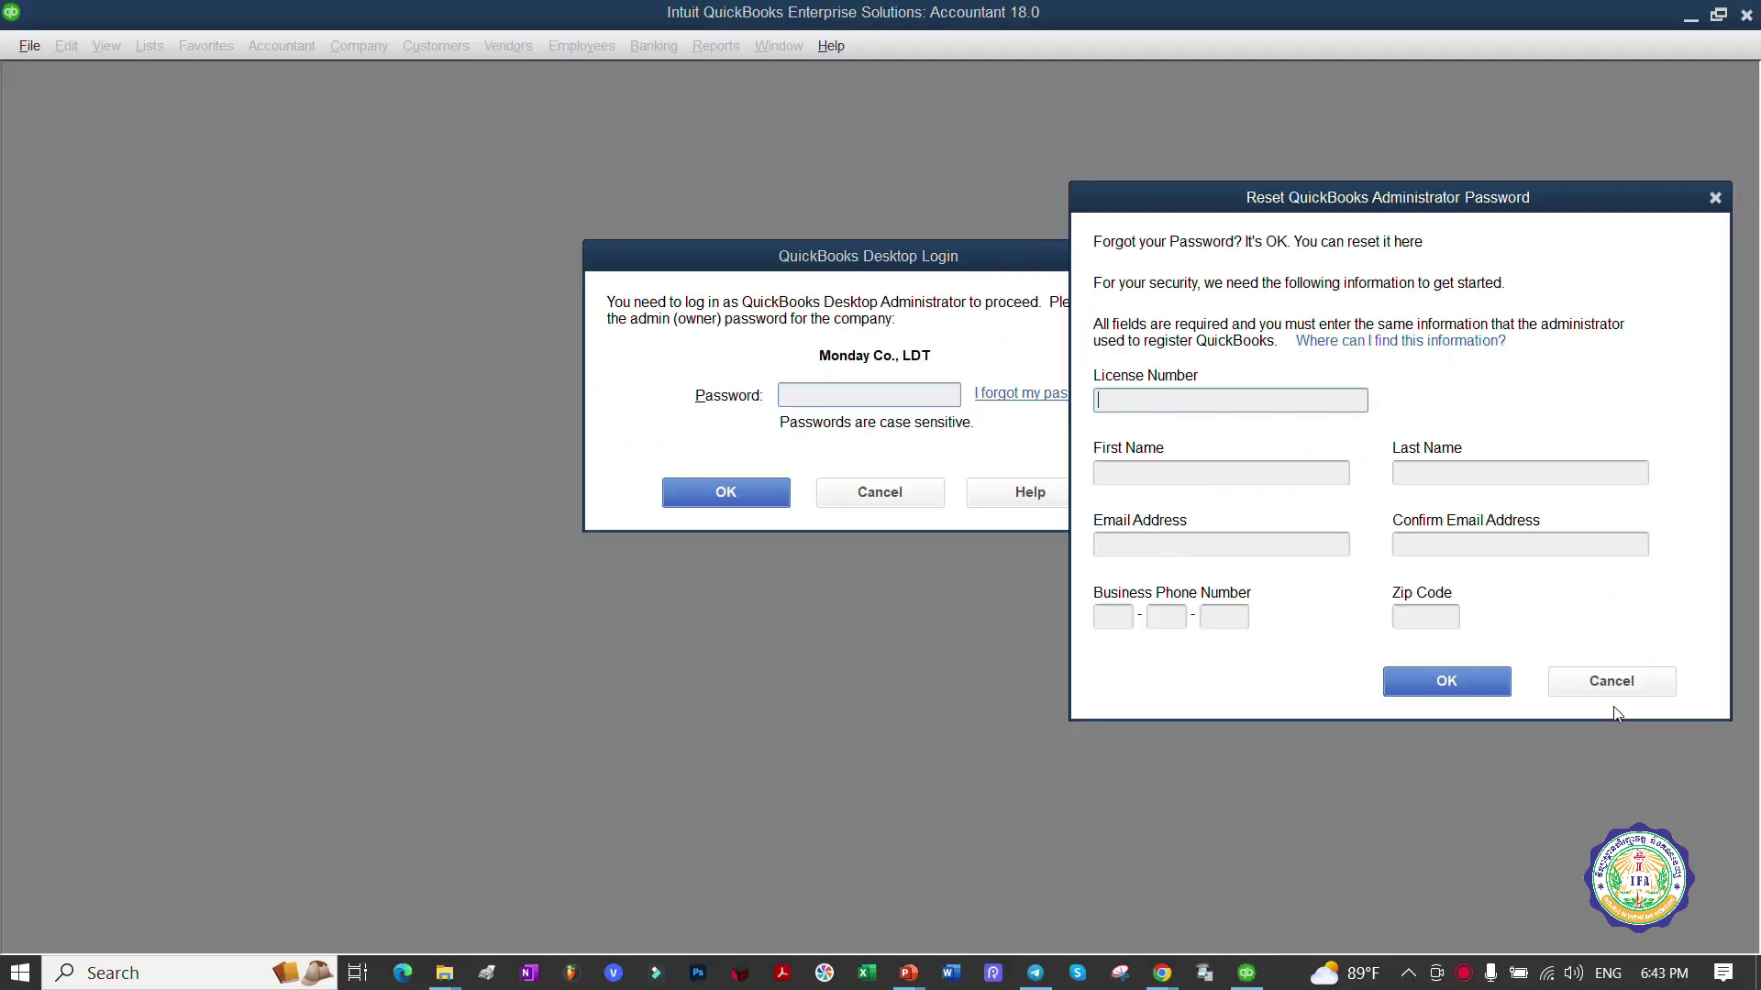
pyautogui.click(1550, 816)
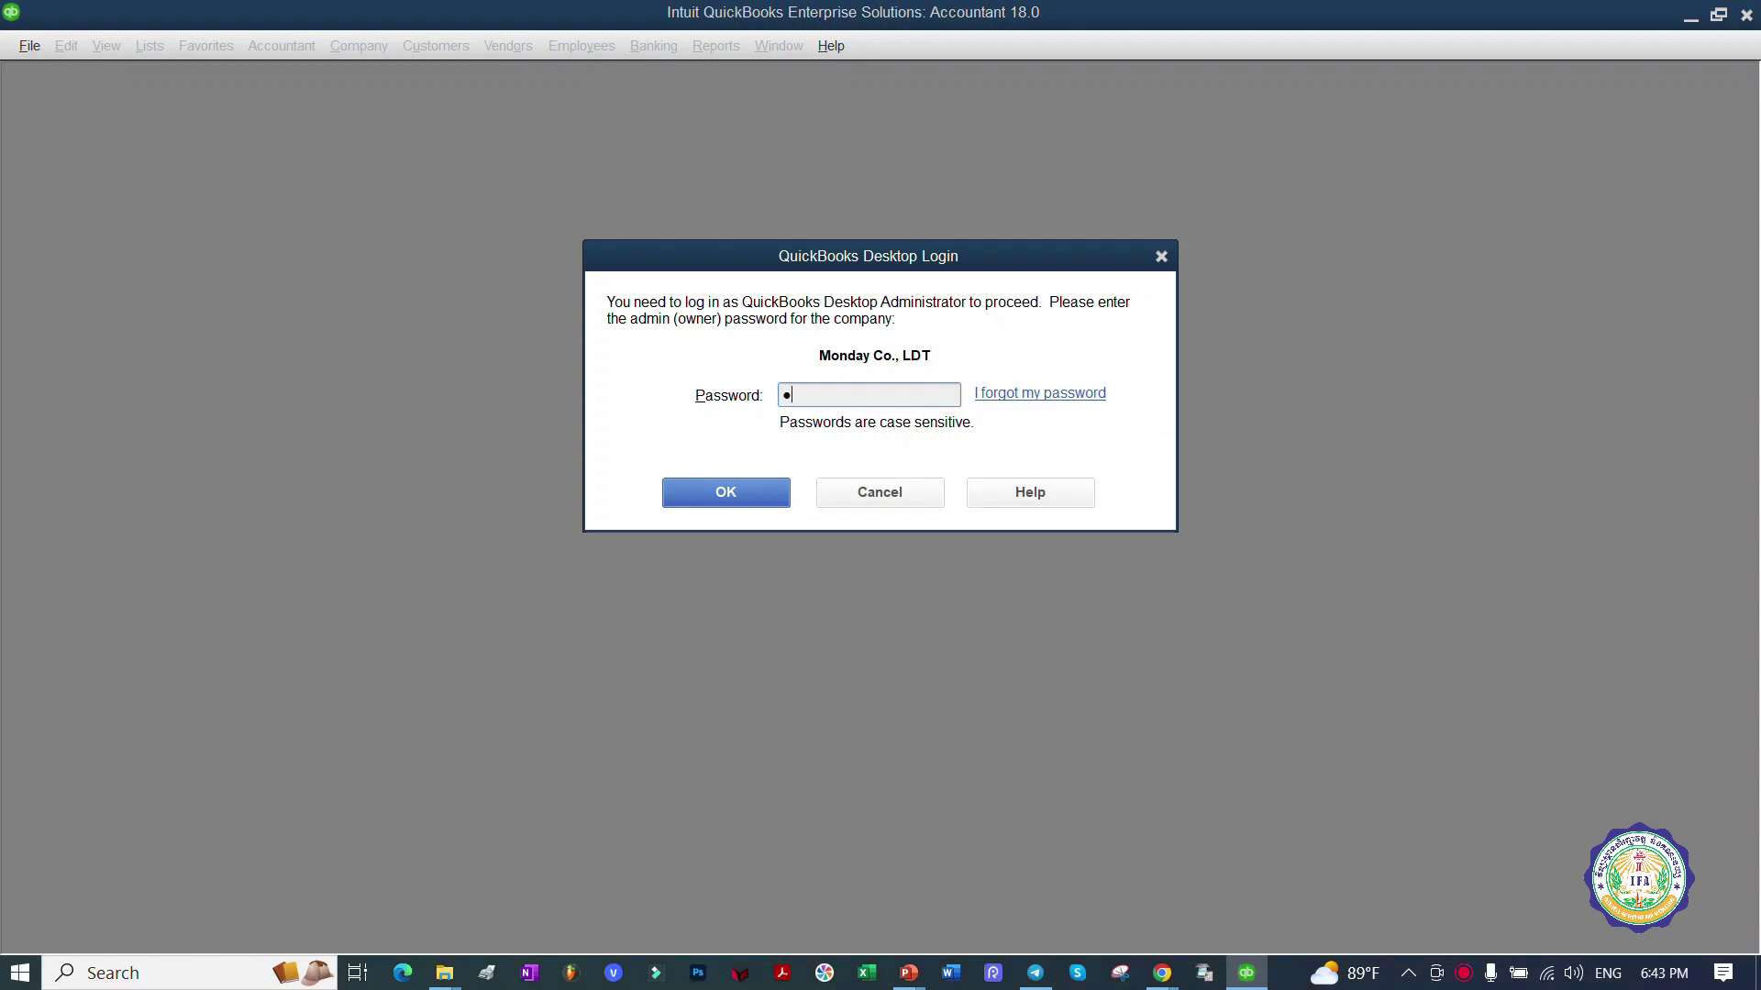
# Step: Log in to Monday Co., LDT with the admin password, retyping it after an incorrect attempt
pyautogui.write('••')
pyautogui.moveTo(831, 398); pyautogui.dragTo(707, 436)
pyautogui.write('••••••••••••••')
pyautogui.click(780, 491)
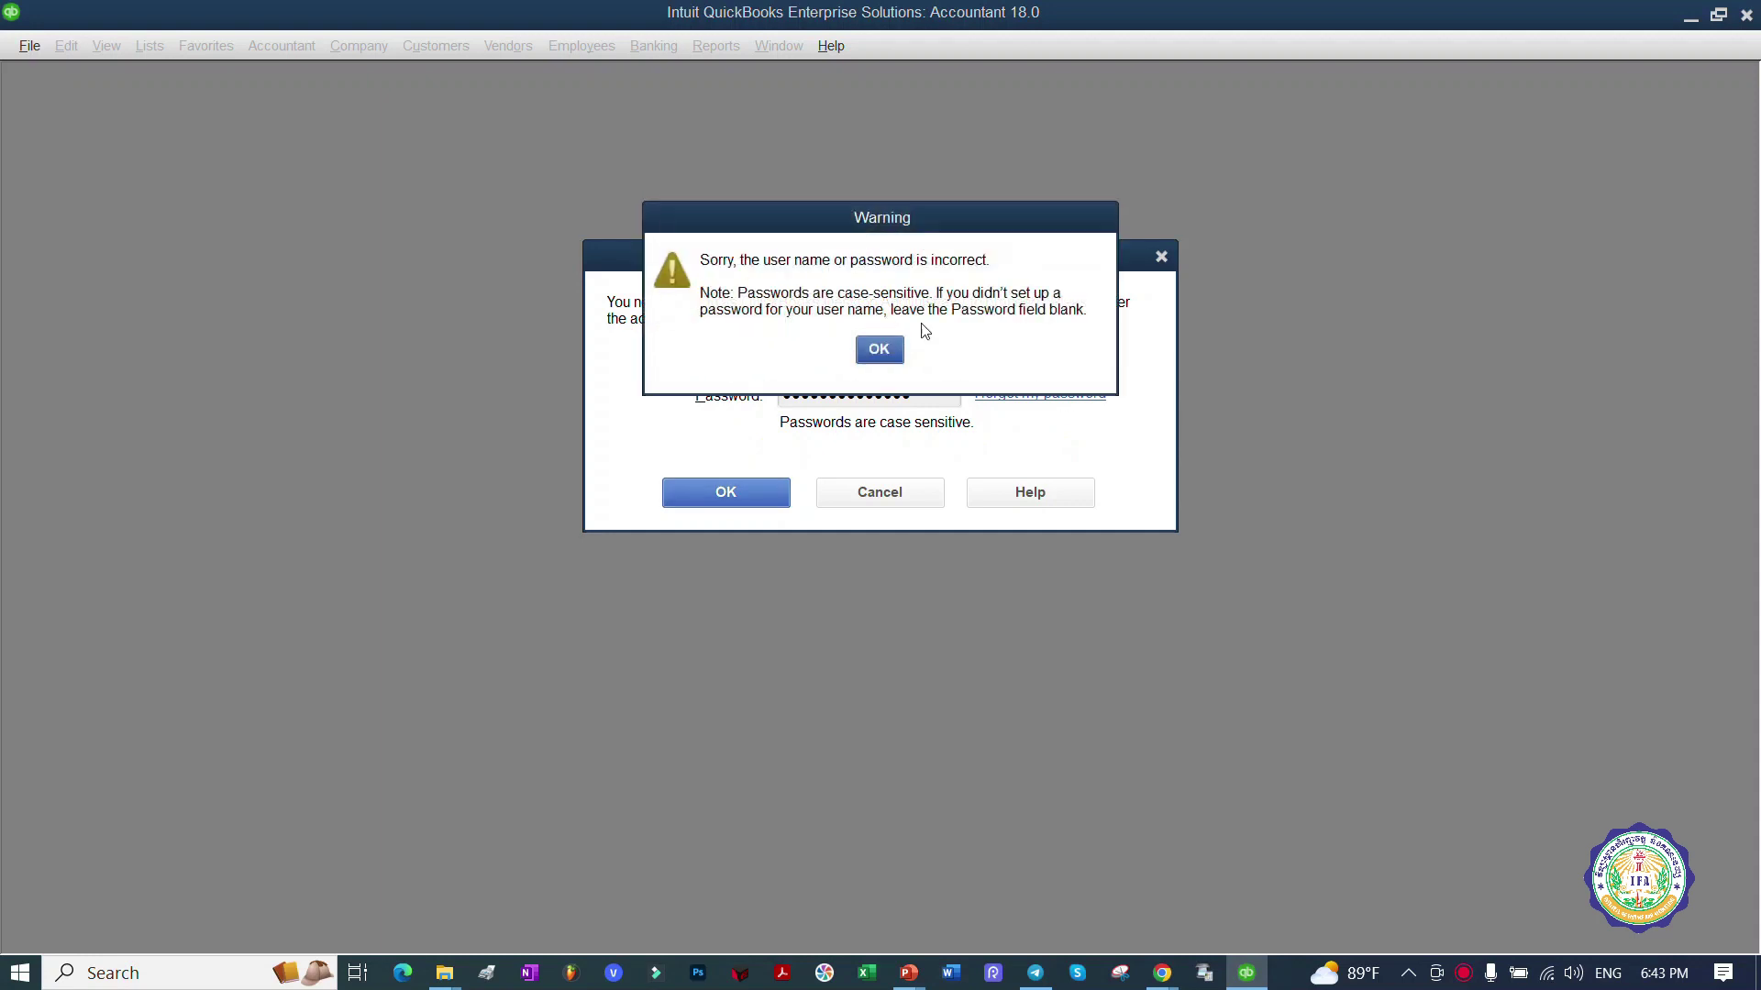
pyautogui.click(879, 347)
pyautogui.moveTo(944, 399); pyautogui.dragTo(637, 417)
pyautogui.write('•••')
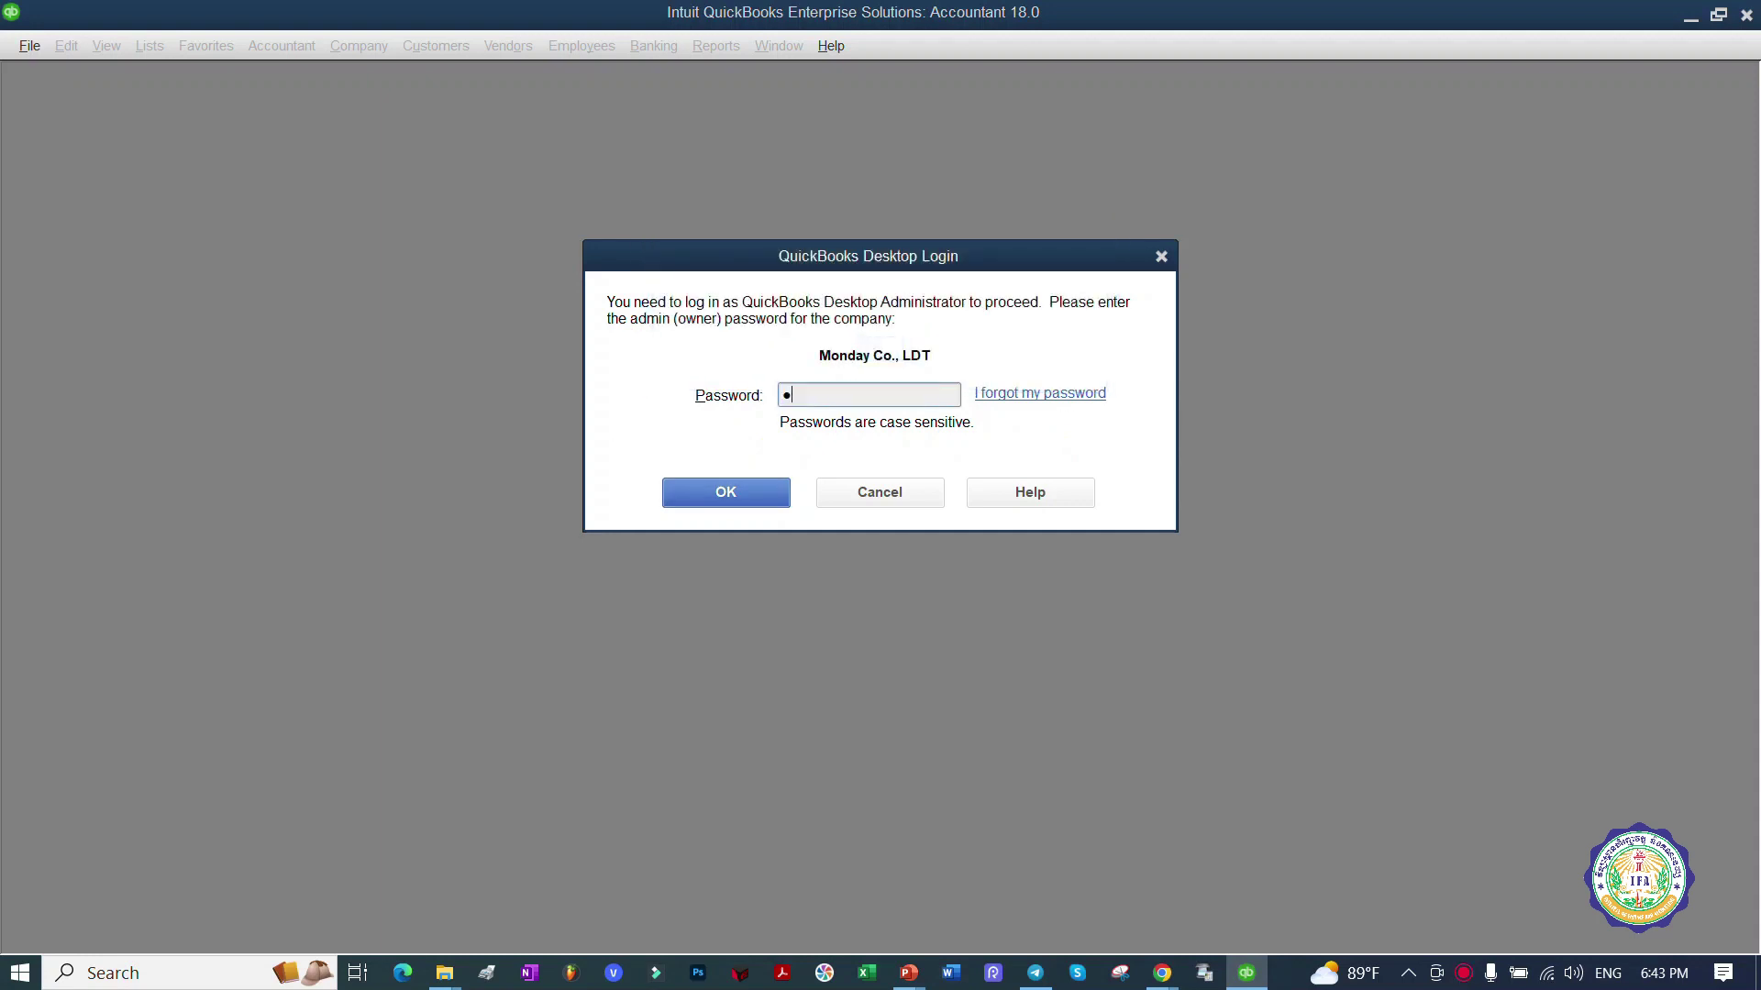
pyautogui.click(726, 494)
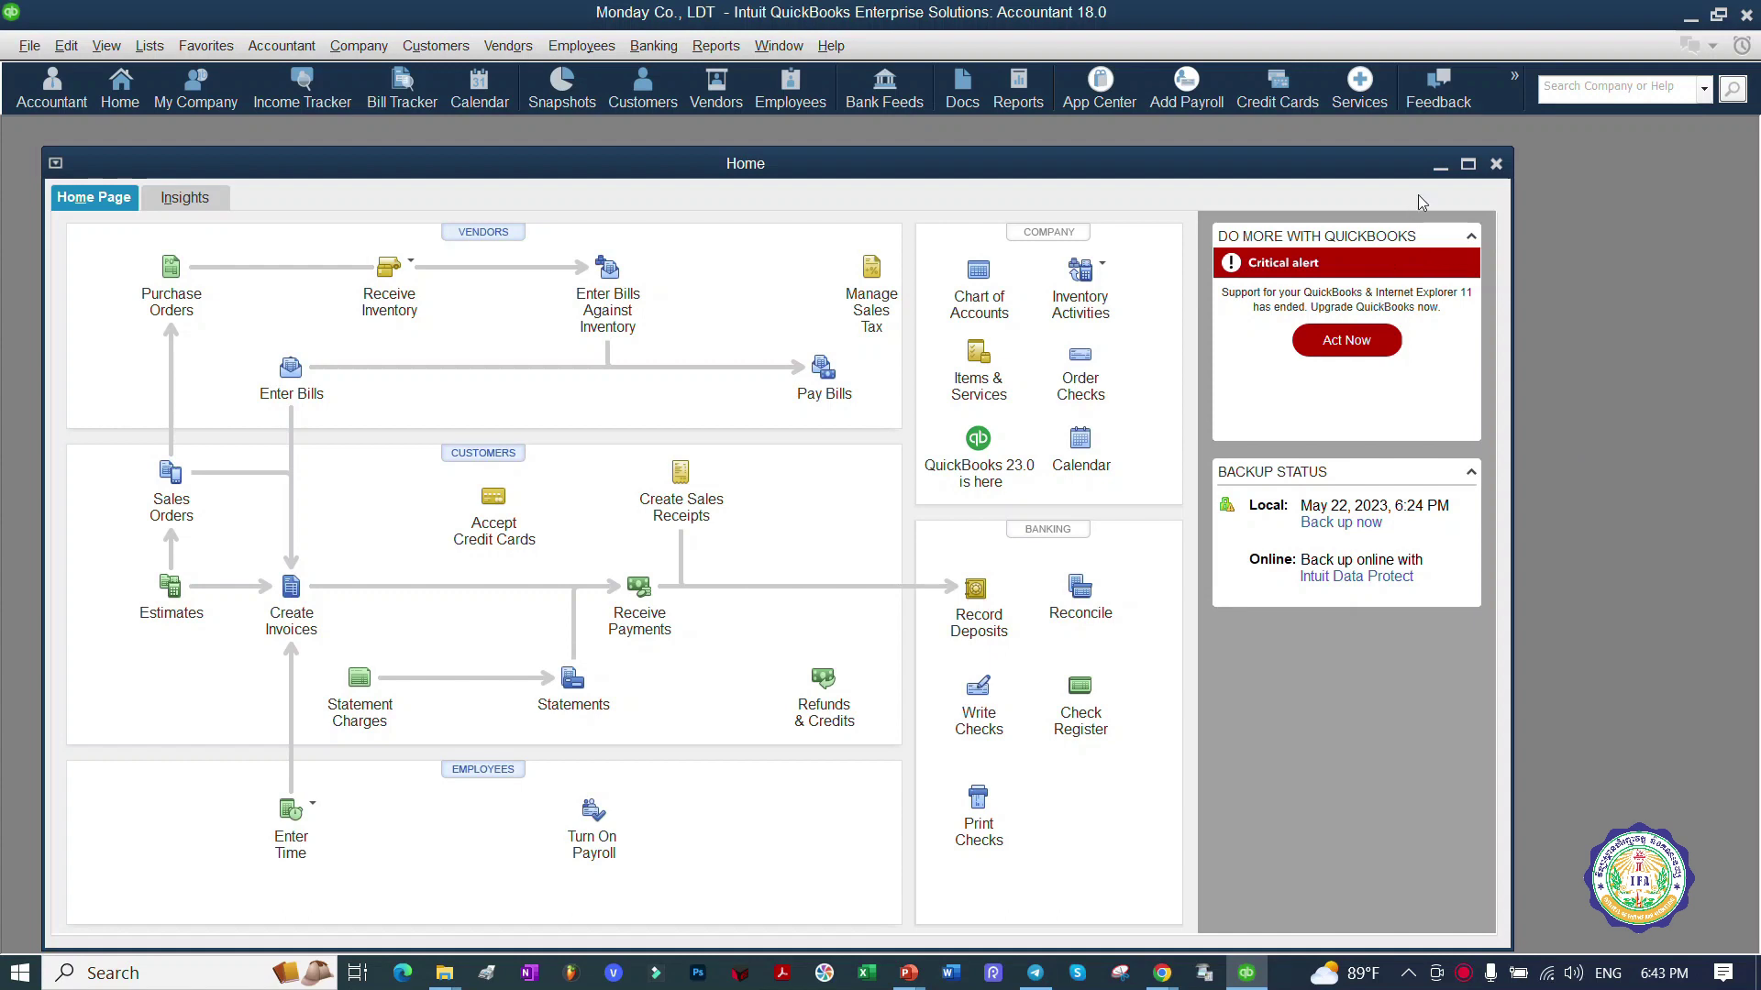
# Step: Close the Home page and bring up the 3.27Mar2023 BKKWITHTAX lesson presentation
pyautogui.click(1495, 164)
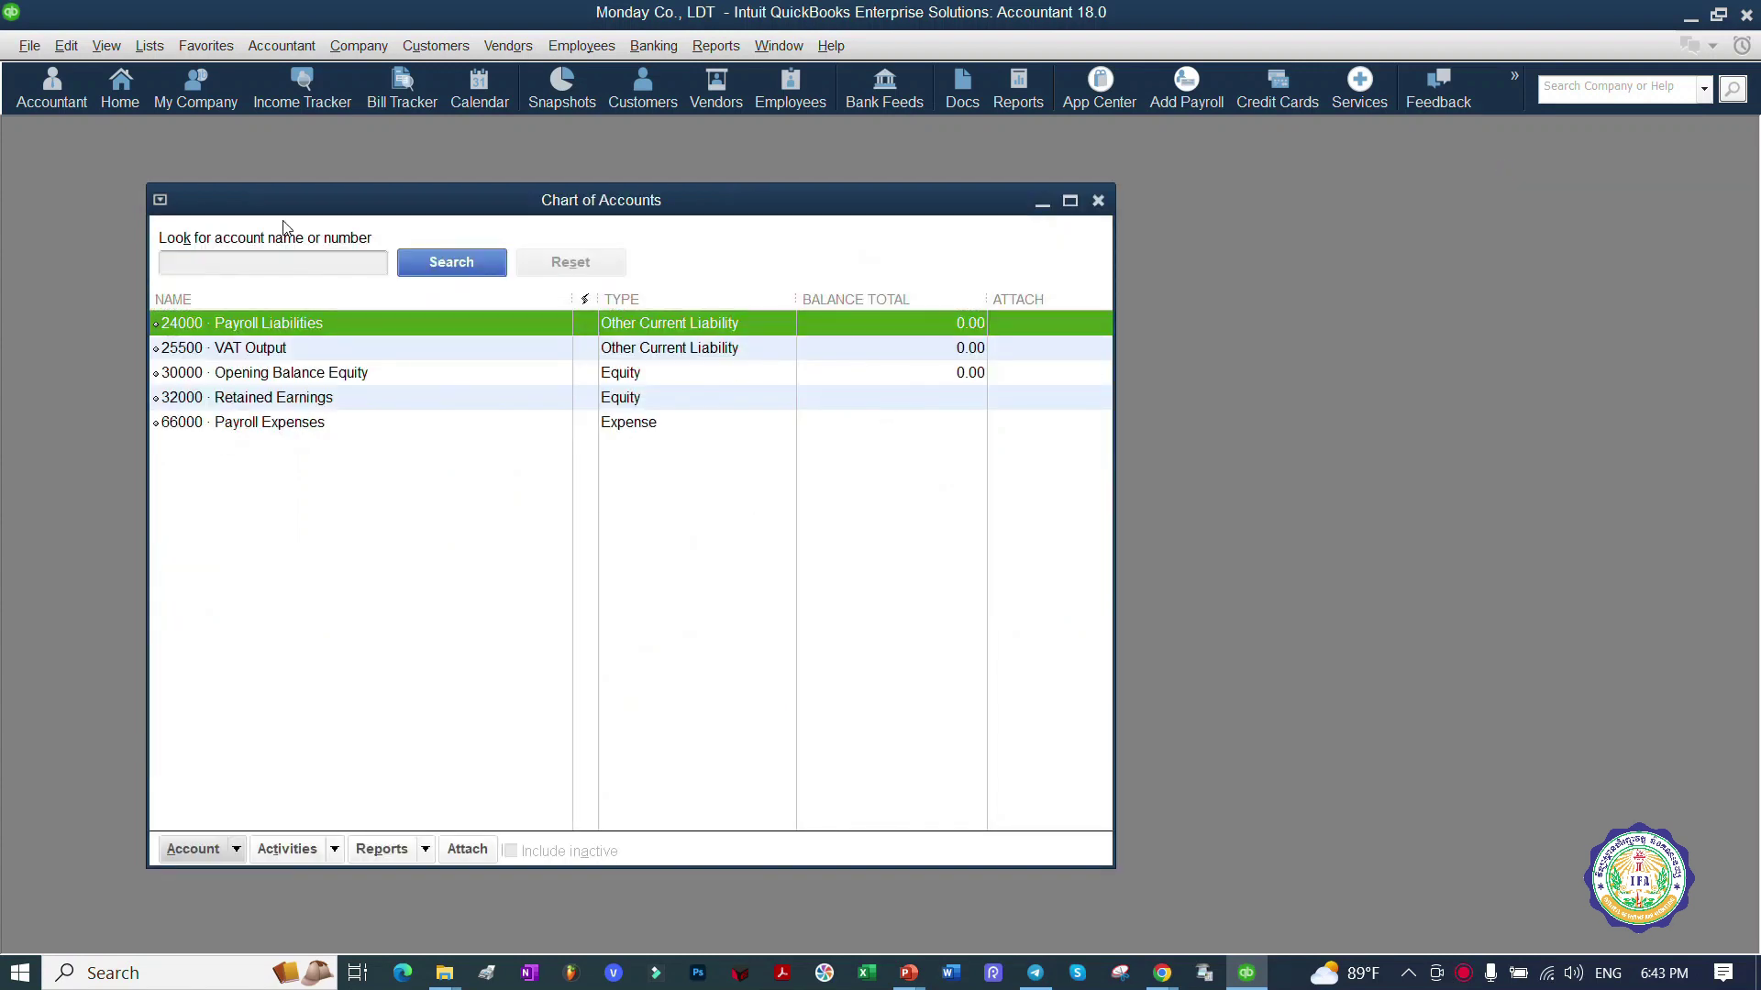
pyautogui.click(906, 969)
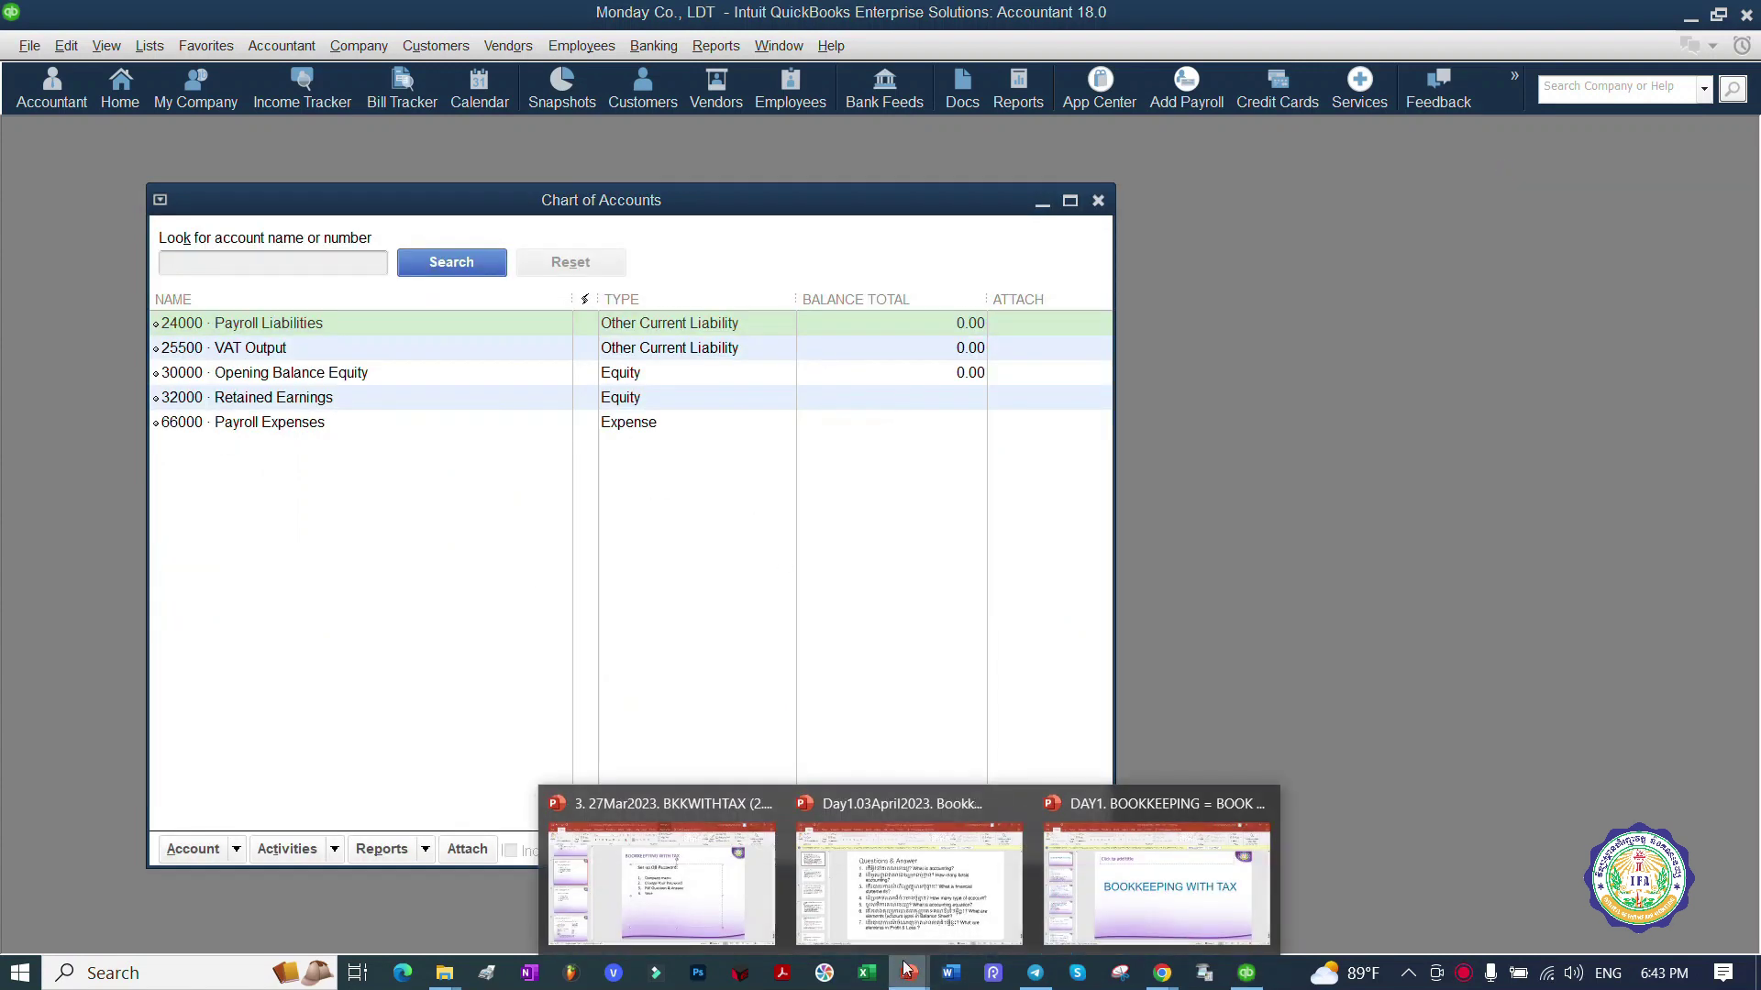
pyautogui.click(661, 888)
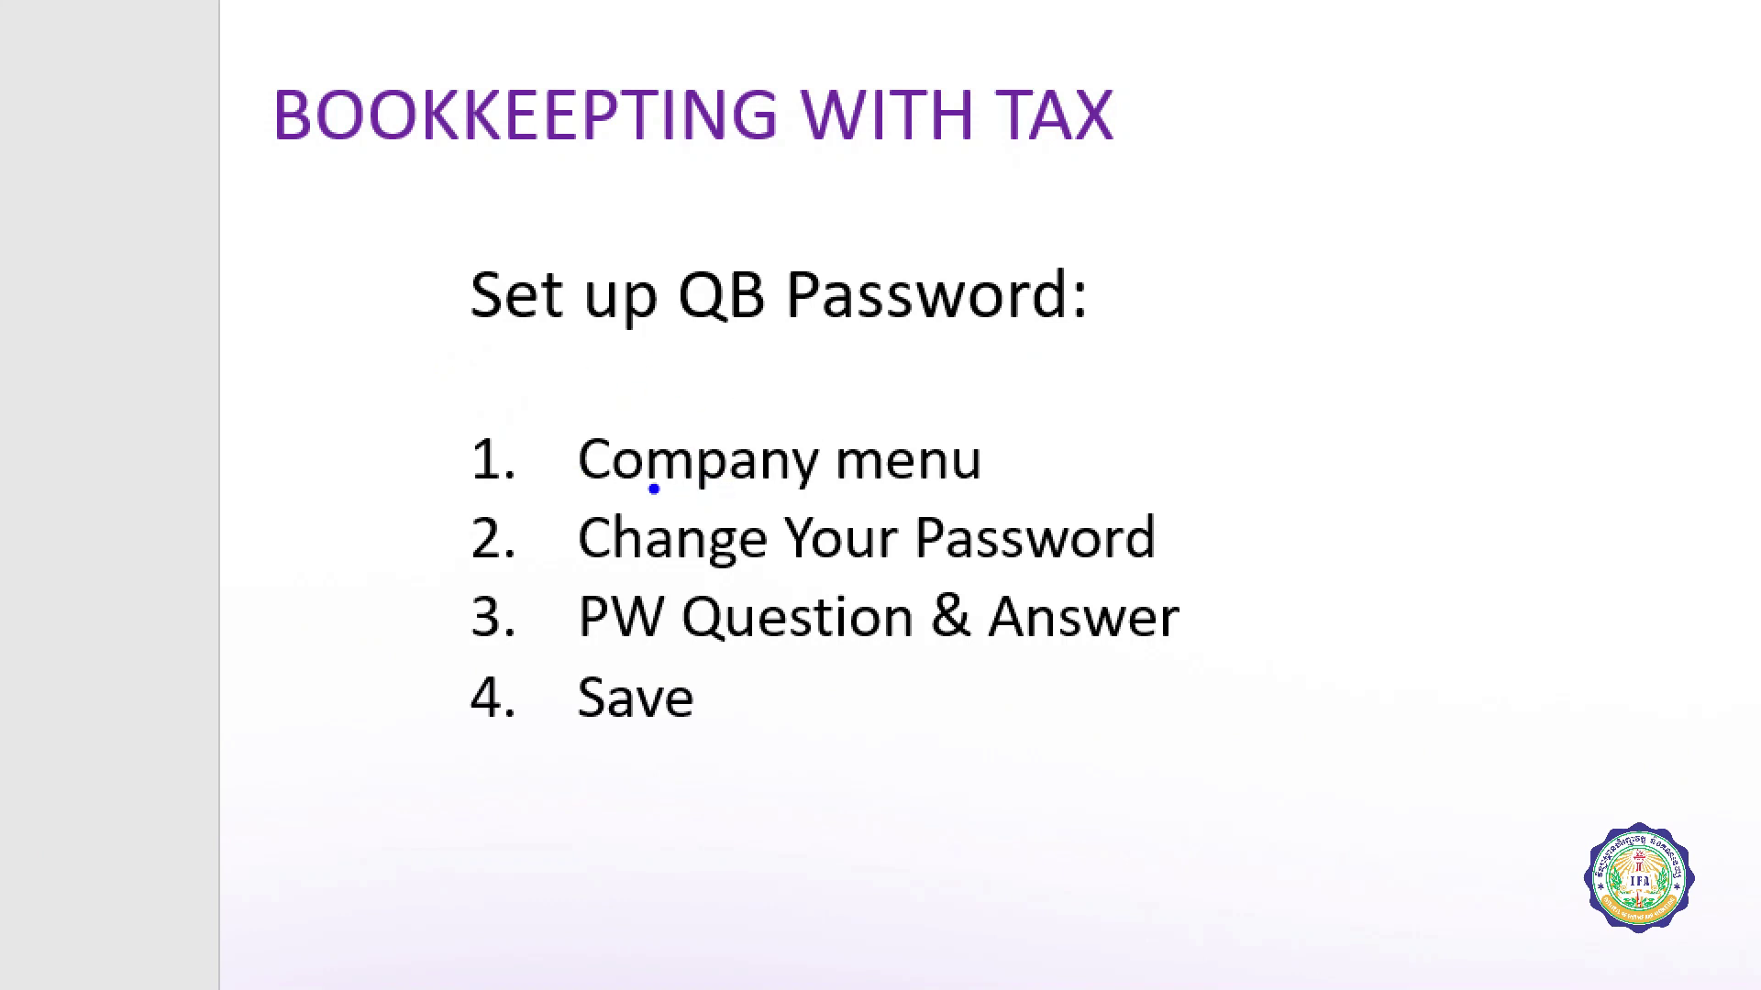
# Step: Underline the Company, Change Your Password, PW Question & Answer and Save steps on slide 7
pyautogui.moveTo(592, 486); pyautogui.dragTo(834, 489)
pyautogui.moveTo(594, 561); pyautogui.dragTo(1022, 569)
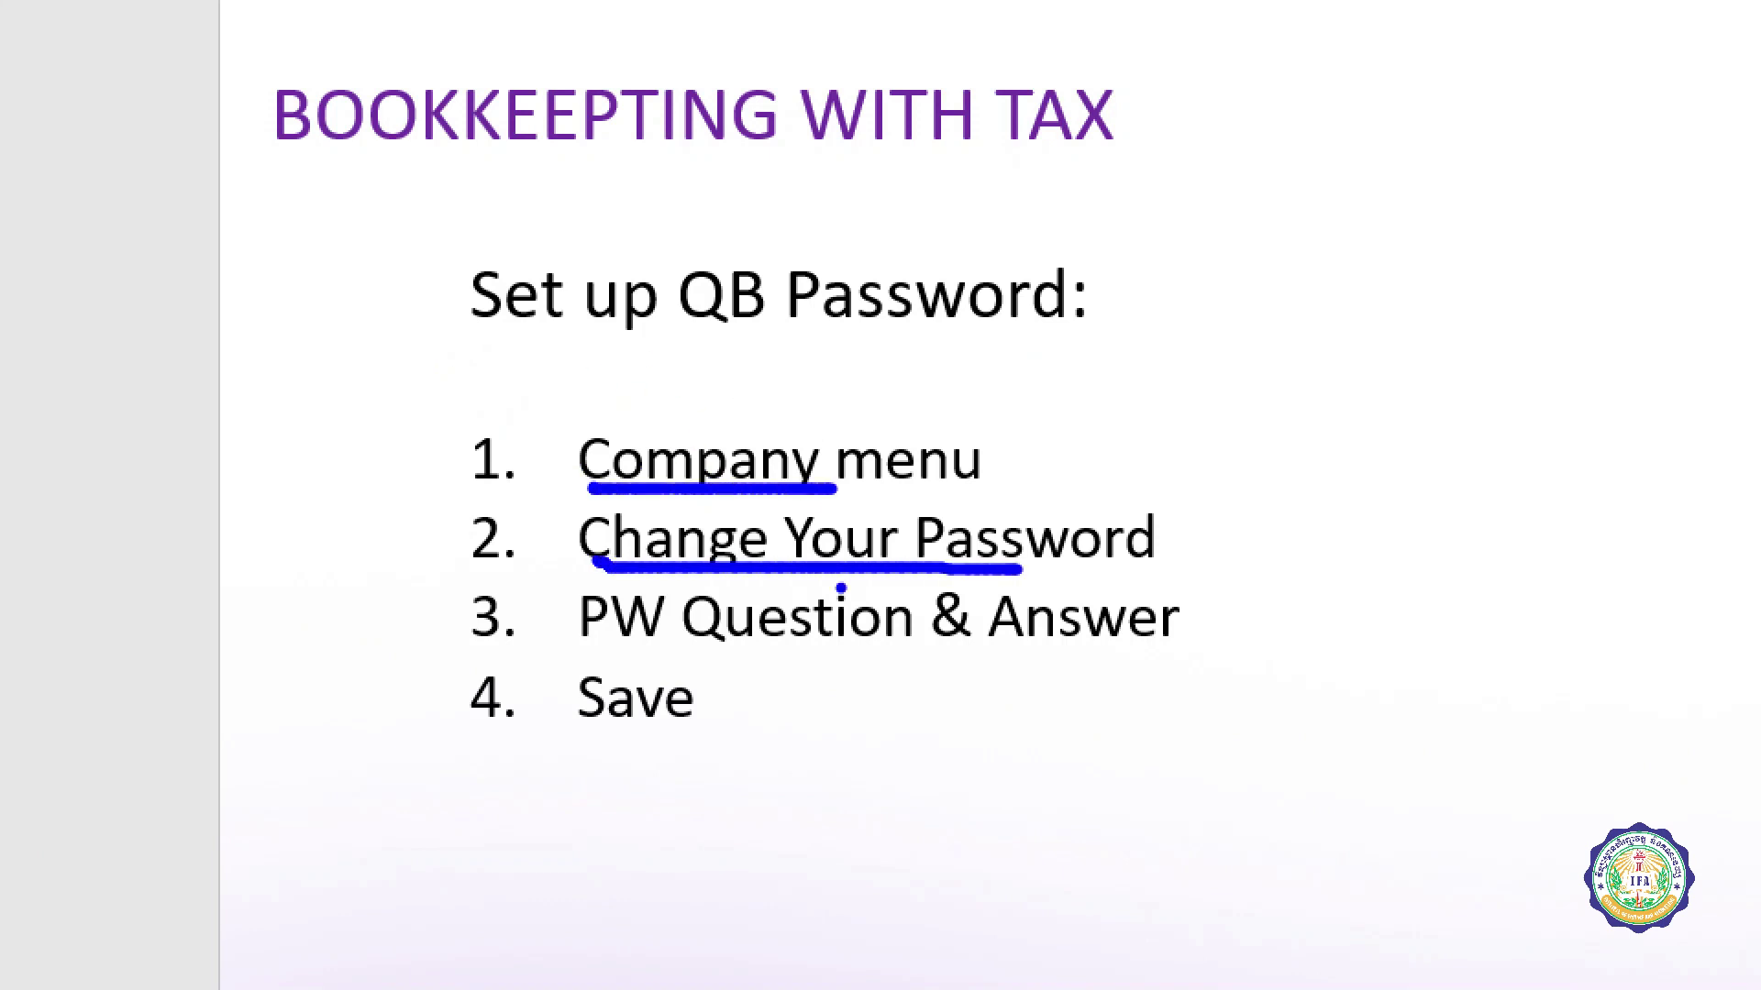
pyautogui.moveTo(572, 654); pyautogui.dragTo(1137, 652)
pyautogui.moveTo(642, 662)
pyautogui.mouseDown()
pyautogui.moveTo(532, 725)
pyautogui.moveTo(610, 662)
pyautogui.mouseUp()
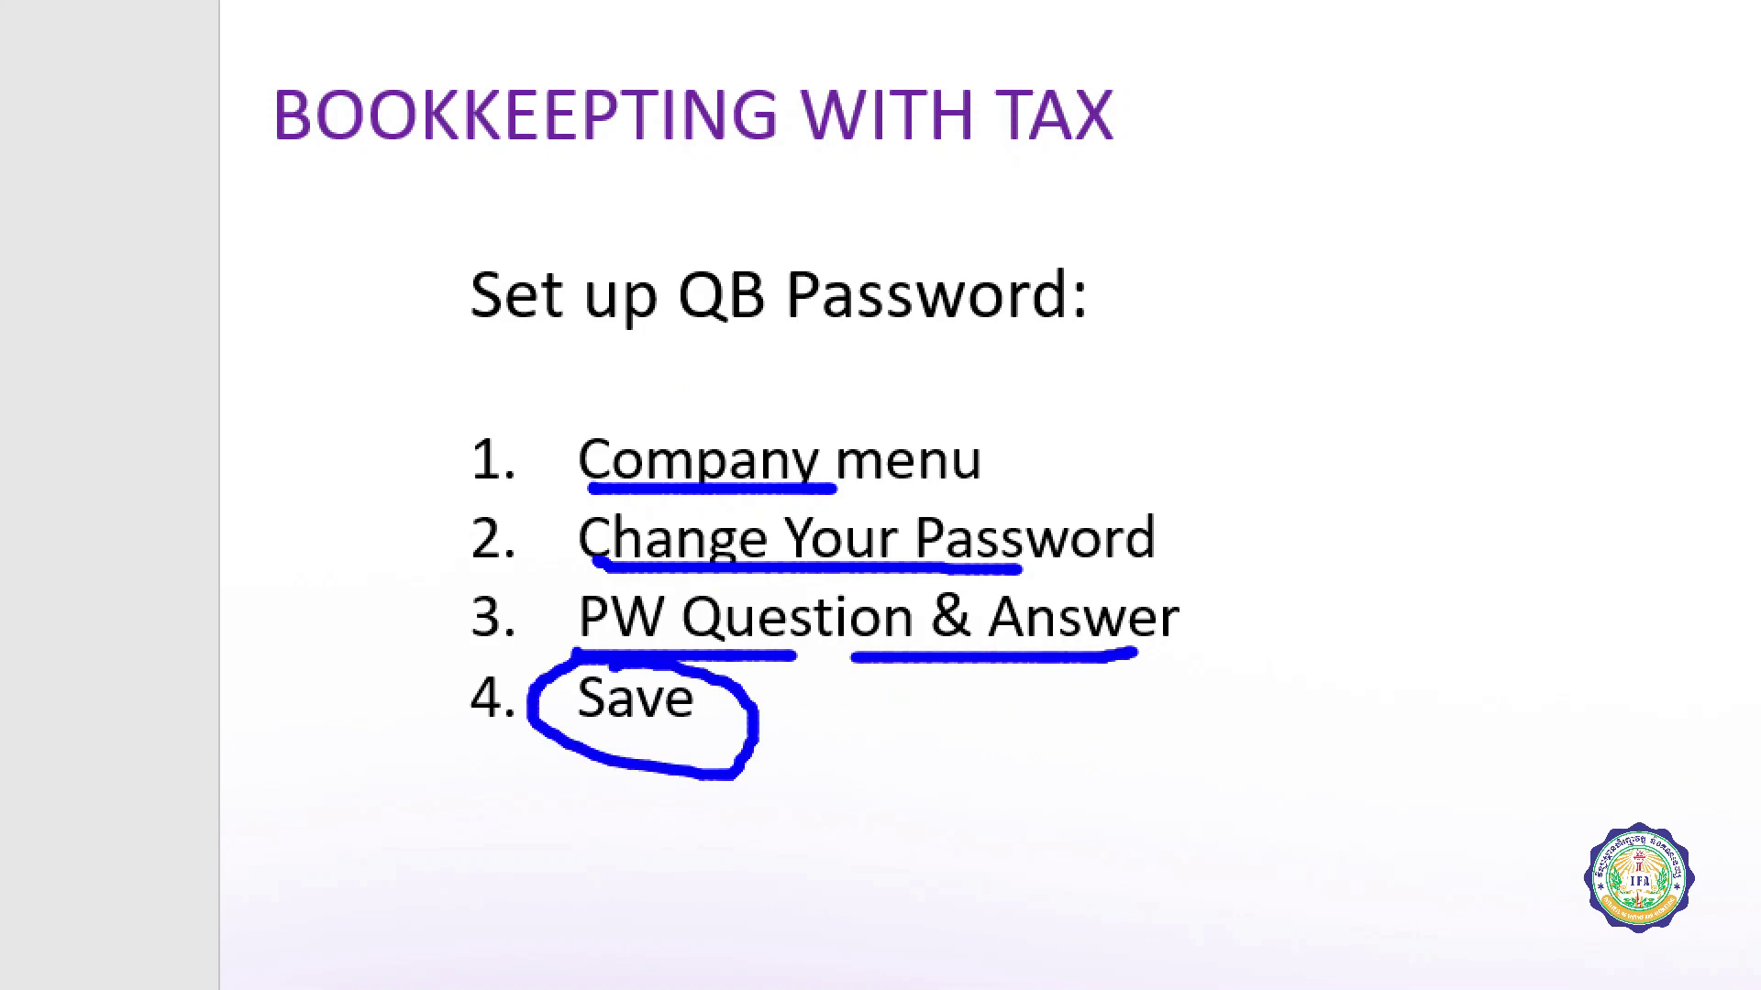
# Step: Exit the slide show, mark the Company menu step, and return to QuickBooks
pyautogui.press('Escape')
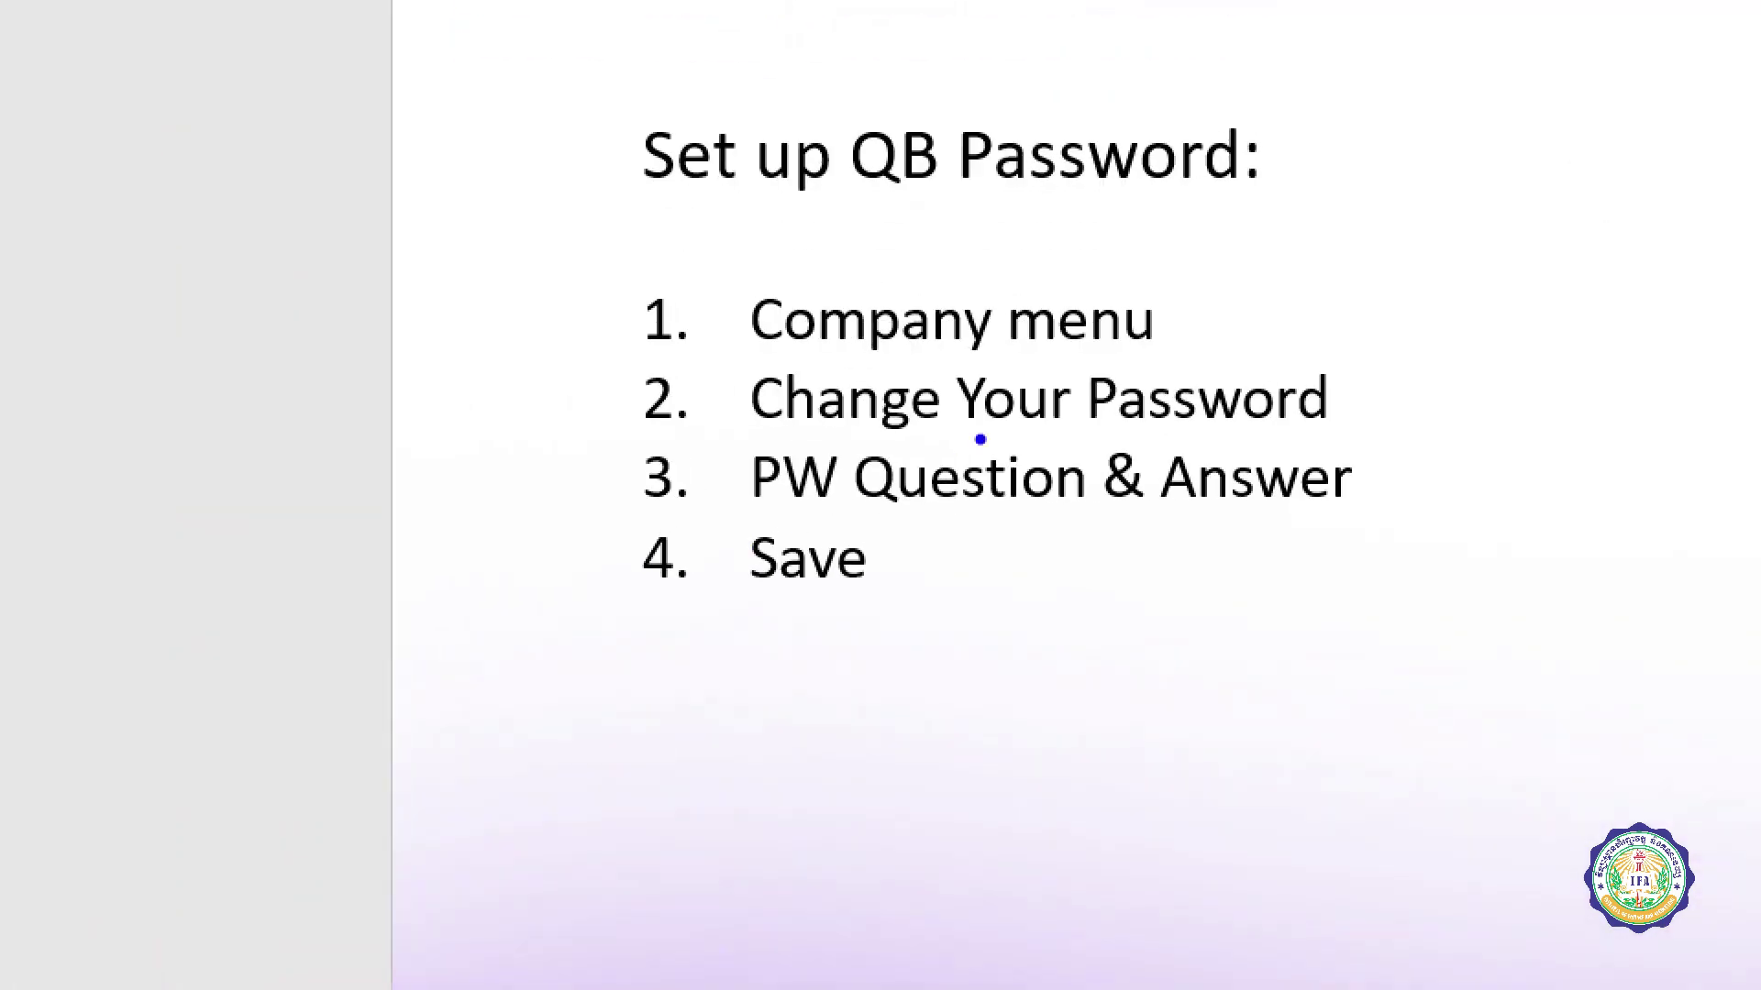
pyautogui.moveTo(904, 446)
pyautogui.mouseDown()
pyautogui.moveTo(837, 451)
pyautogui.moveTo(819, 496)
pyautogui.moveTo(1320, 378)
pyautogui.moveTo(786, 353)
pyautogui.mouseUp()
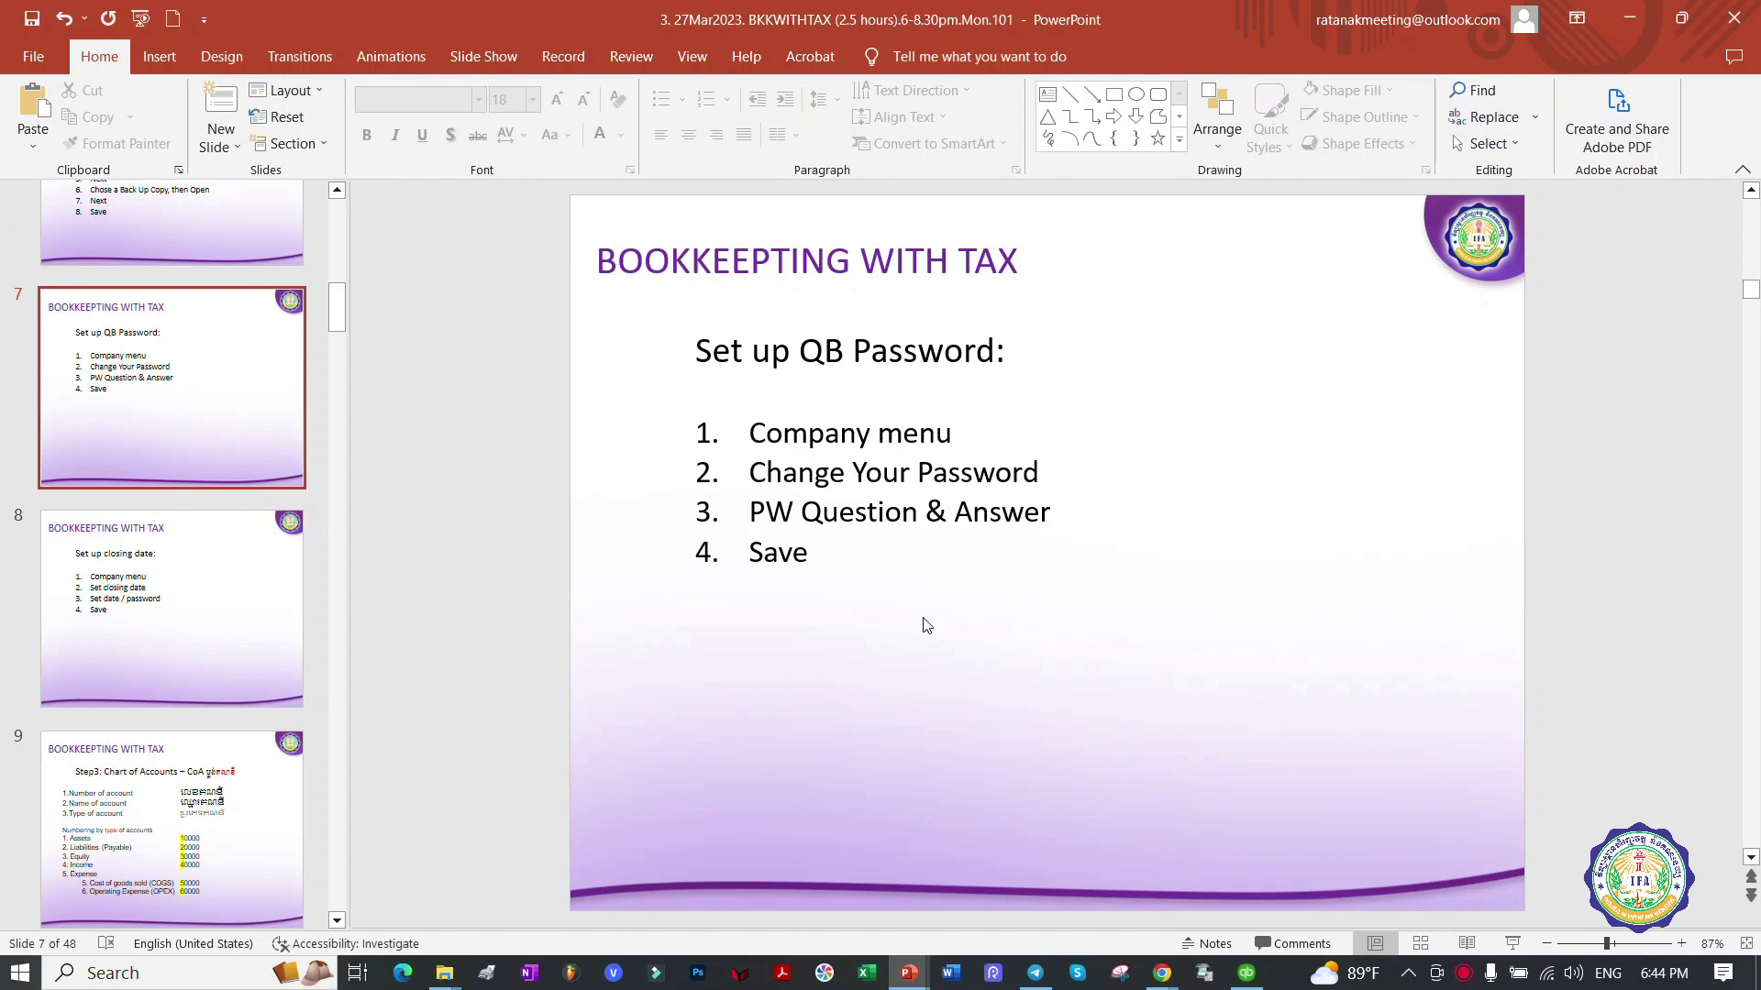
pyautogui.click(1246, 973)
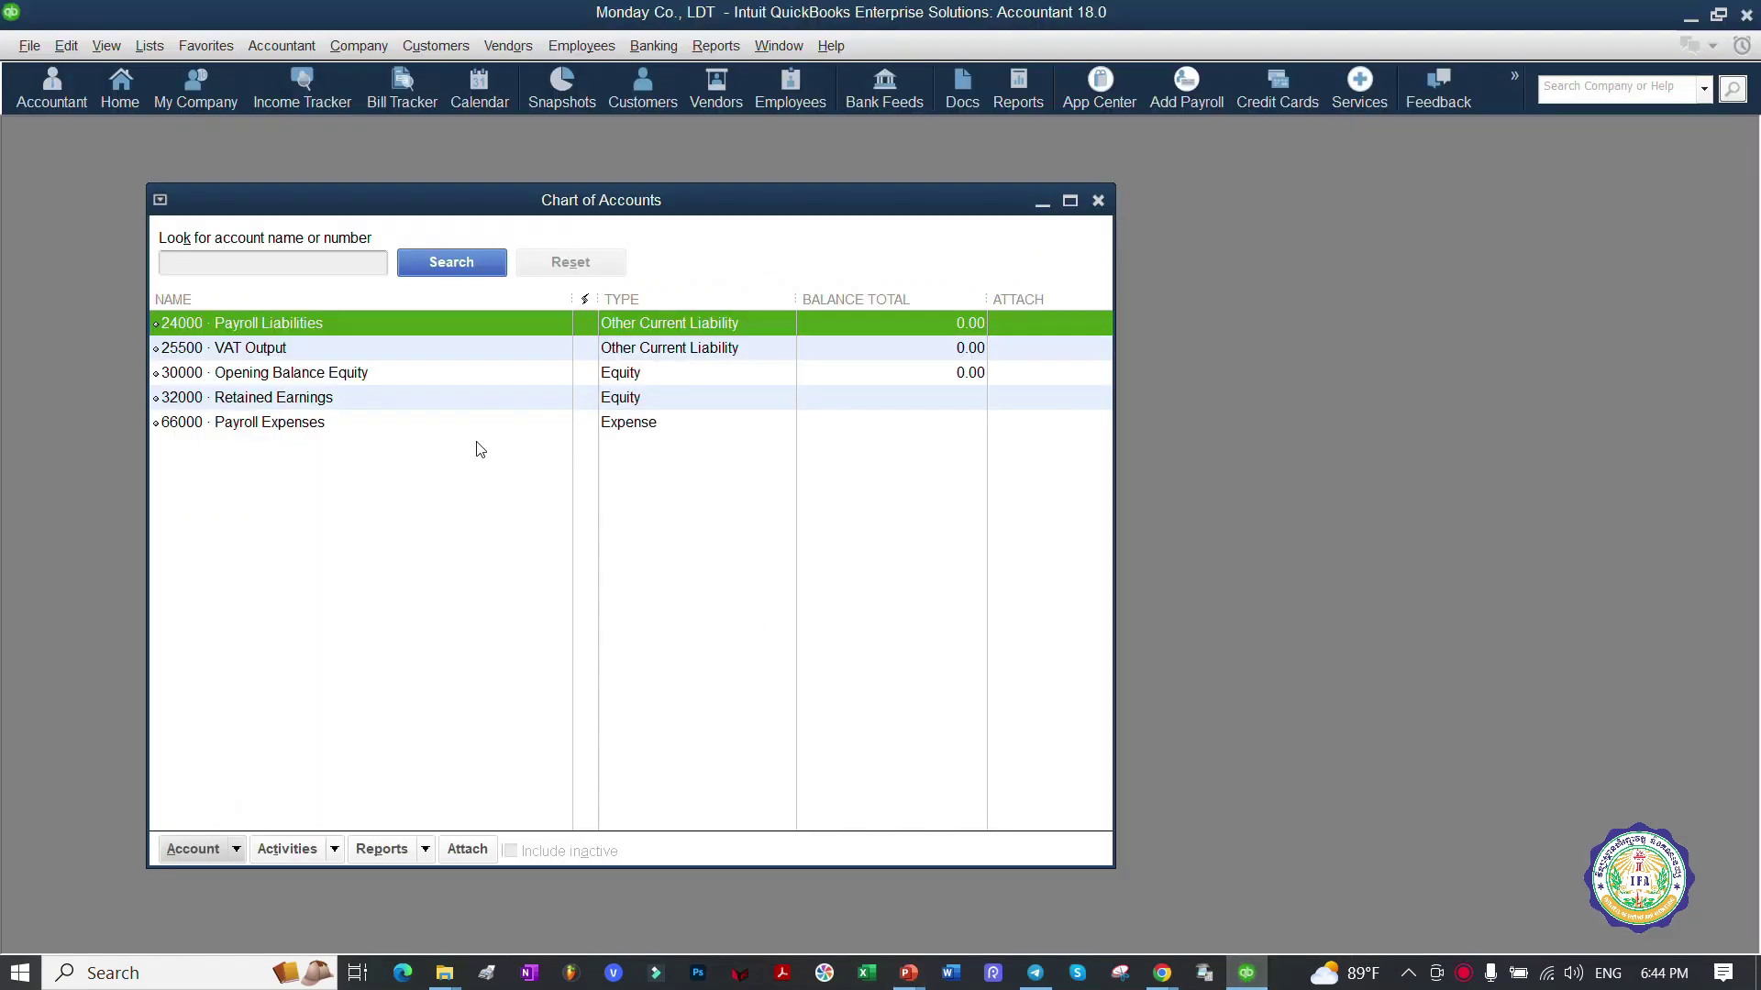
# Step: Open the Company menu and ink notes beside the password-change and user settings items
pyautogui.click(365, 50)
pyautogui.moveTo(638, 229)
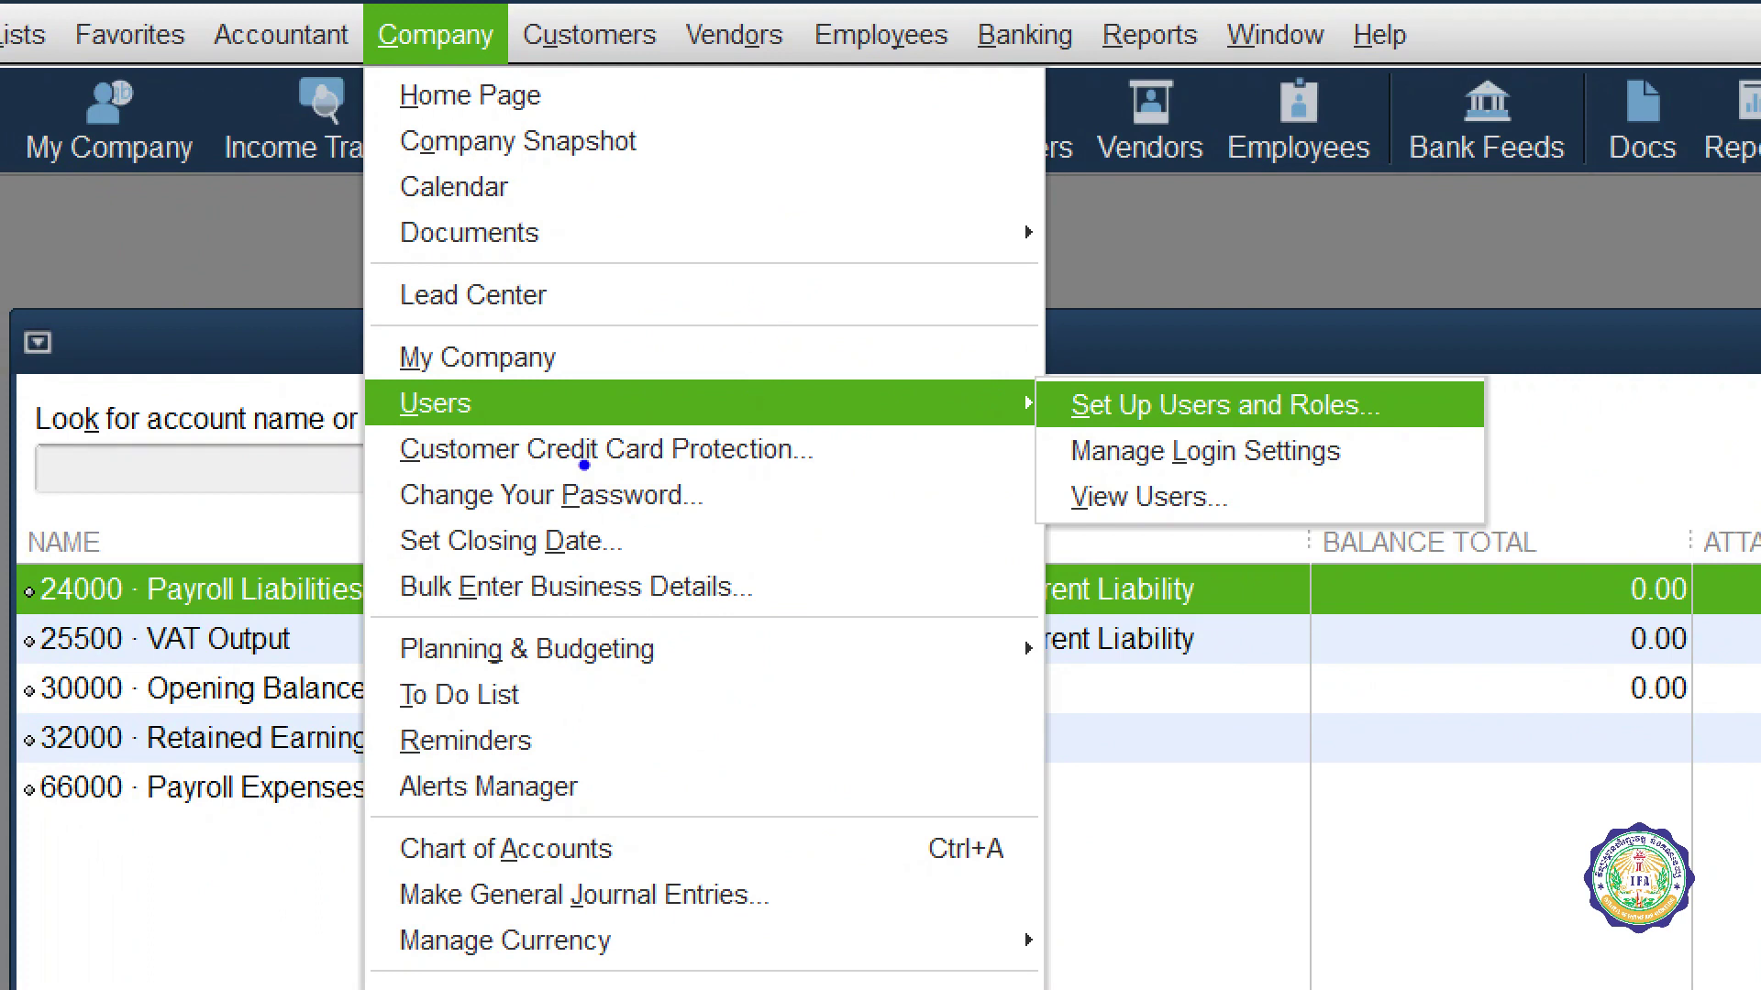
pyautogui.moveTo(584, 465)
pyautogui.mouseDown()
pyautogui.moveTo(485, 463)
pyautogui.moveTo(378, 495)
pyautogui.moveTo(622, 523)
pyautogui.moveTo(674, 451)
pyautogui.moveTo(537, 454)
pyautogui.mouseUp()
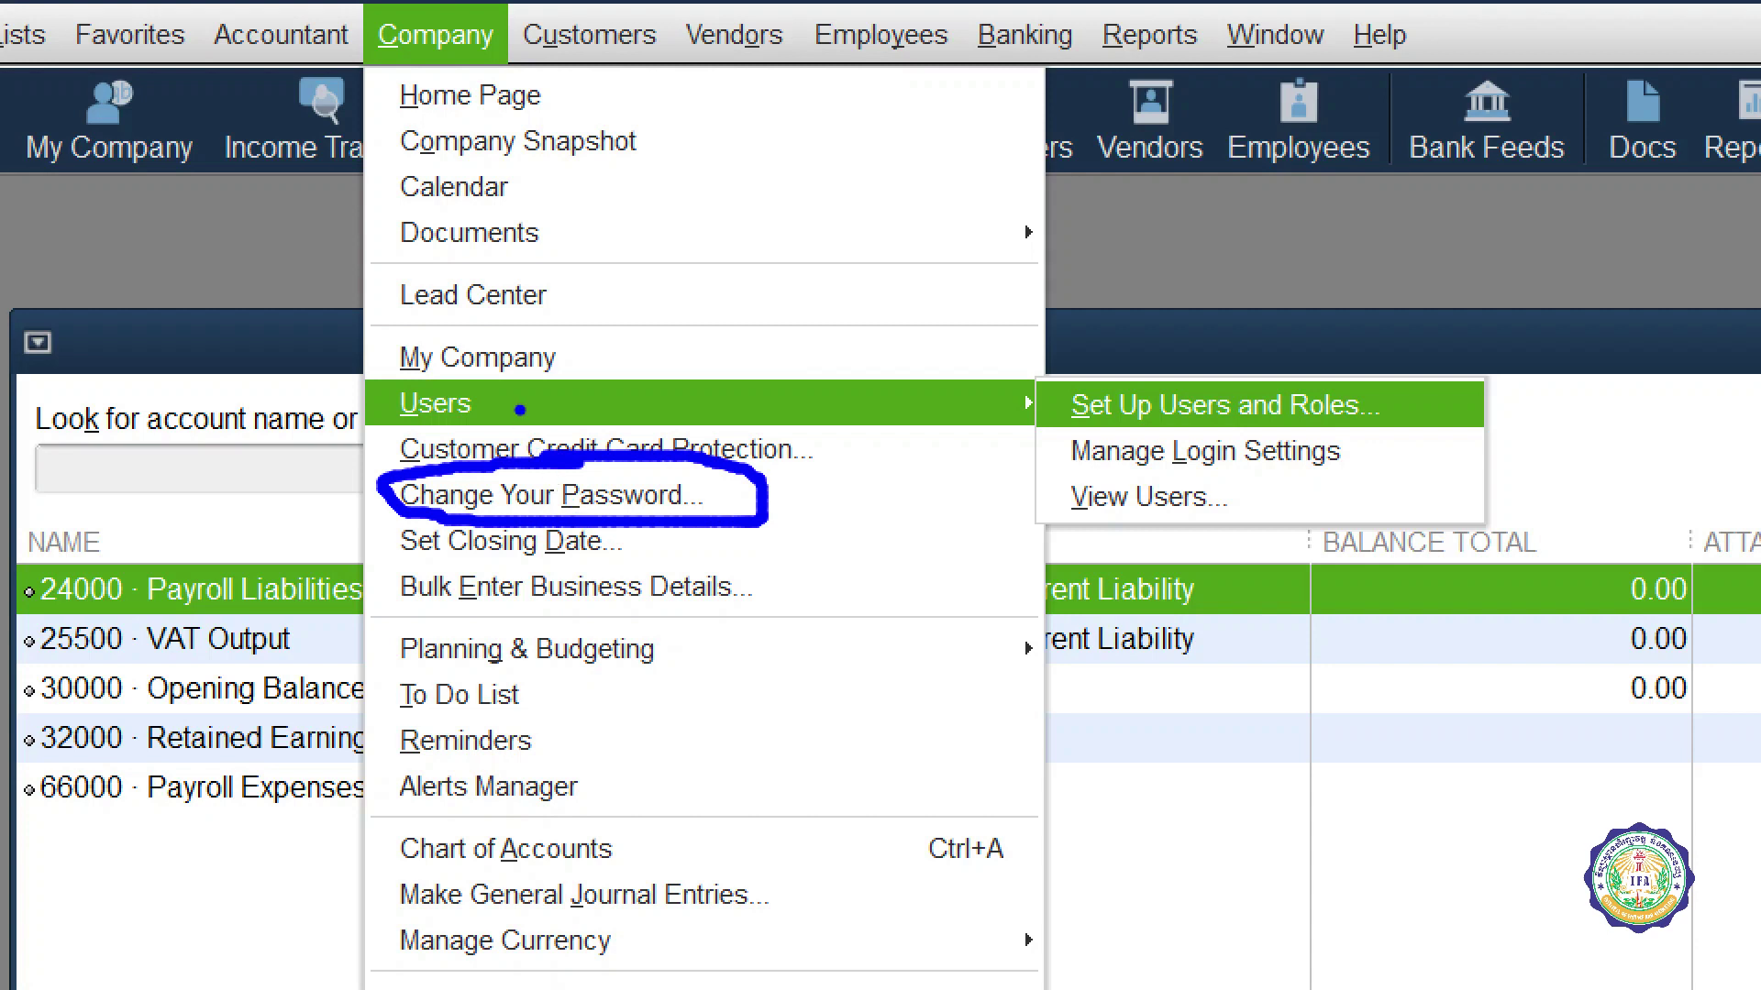
pyautogui.moveTo(566, 417)
pyautogui.mouseDown()
pyautogui.moveTo(583, 370)
pyautogui.moveTo(633, 447)
pyautogui.mouseUp()
pyautogui.moveTo(646, 360)
pyautogui.mouseDown()
pyautogui.moveTo(695, 342)
pyautogui.moveTo(470, 348)
pyautogui.moveTo(518, 444)
pyautogui.moveTo(1260, 434)
pyautogui.moveTo(1472, 385)
pyautogui.moveTo(697, 305)
pyautogui.mouseUp()
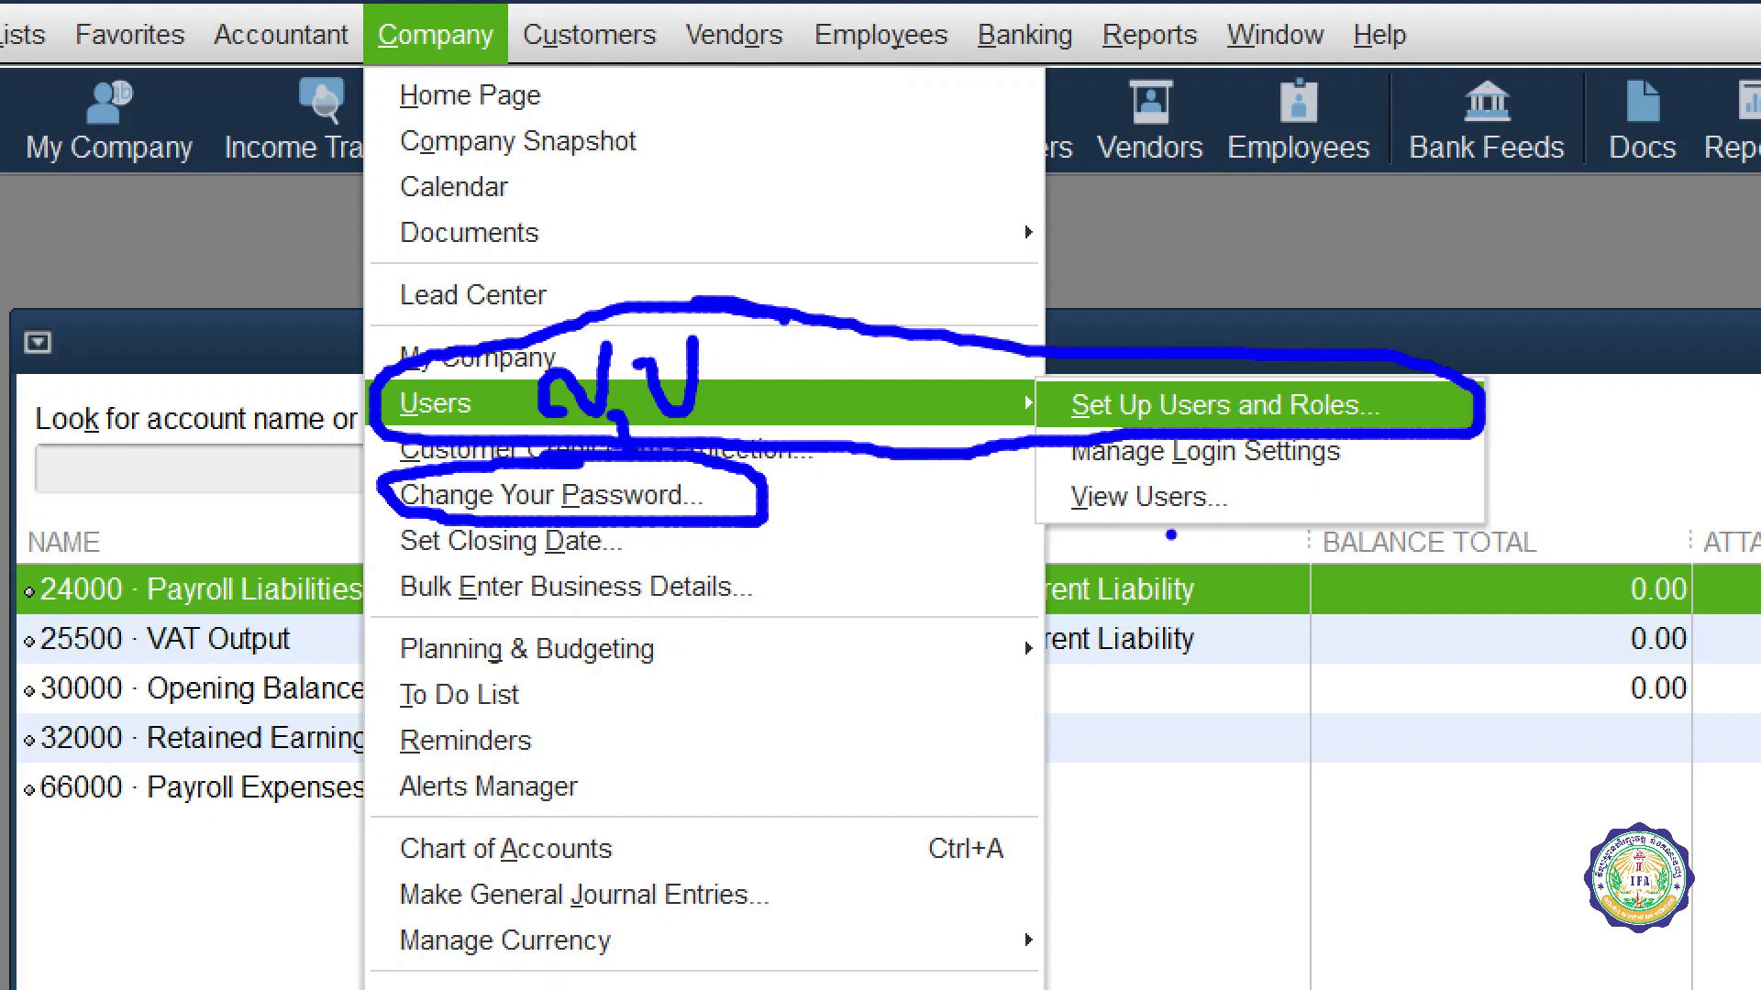
pyautogui.moveTo(807, 518)
pyautogui.mouseDown()
pyautogui.moveTo(801, 556)
pyautogui.moveTo(860, 505)
pyautogui.mouseUp()
pyautogui.moveTo(833, 591)
pyautogui.mouseDown()
pyautogui.moveTo(882, 584)
pyautogui.moveTo(917, 521)
pyautogui.mouseUp()
pyautogui.moveTo(611, 559)
pyautogui.mouseDown()
pyautogui.moveTo(653, 512)
pyautogui.moveTo(702, 502)
pyautogui.moveTo(757, 578)
pyautogui.mouseUp()
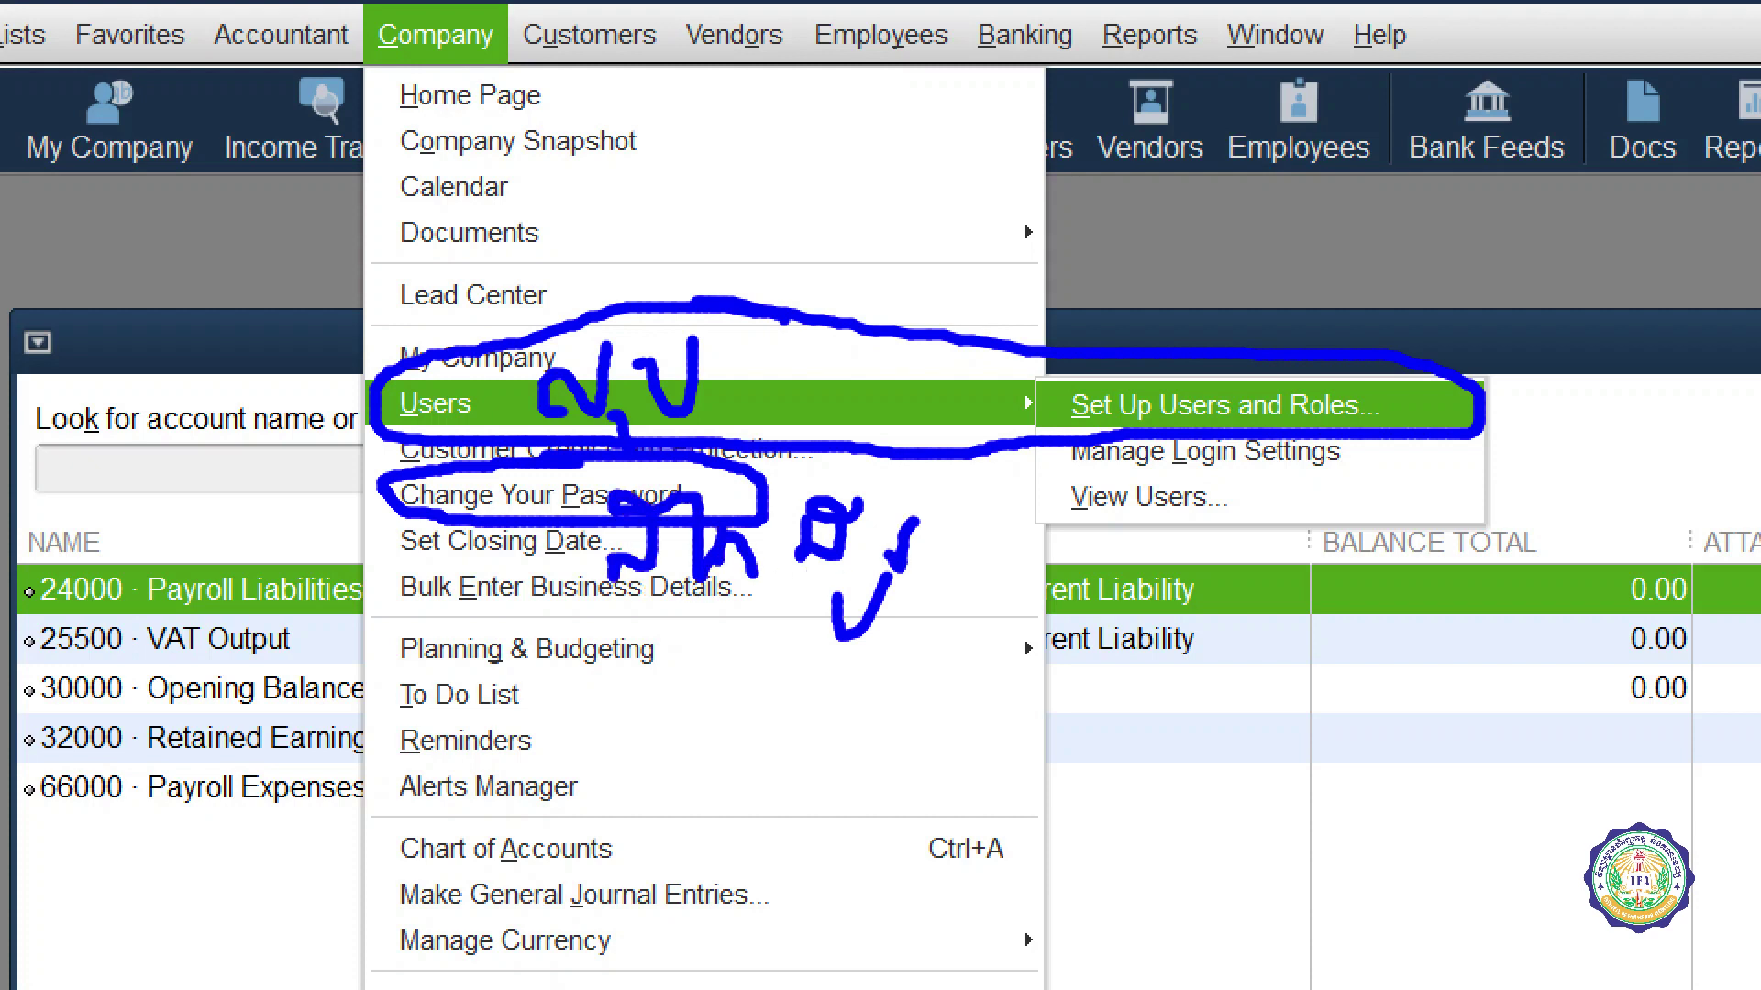
pyautogui.moveTo(720, 515); pyautogui.dragTo(757, 498)
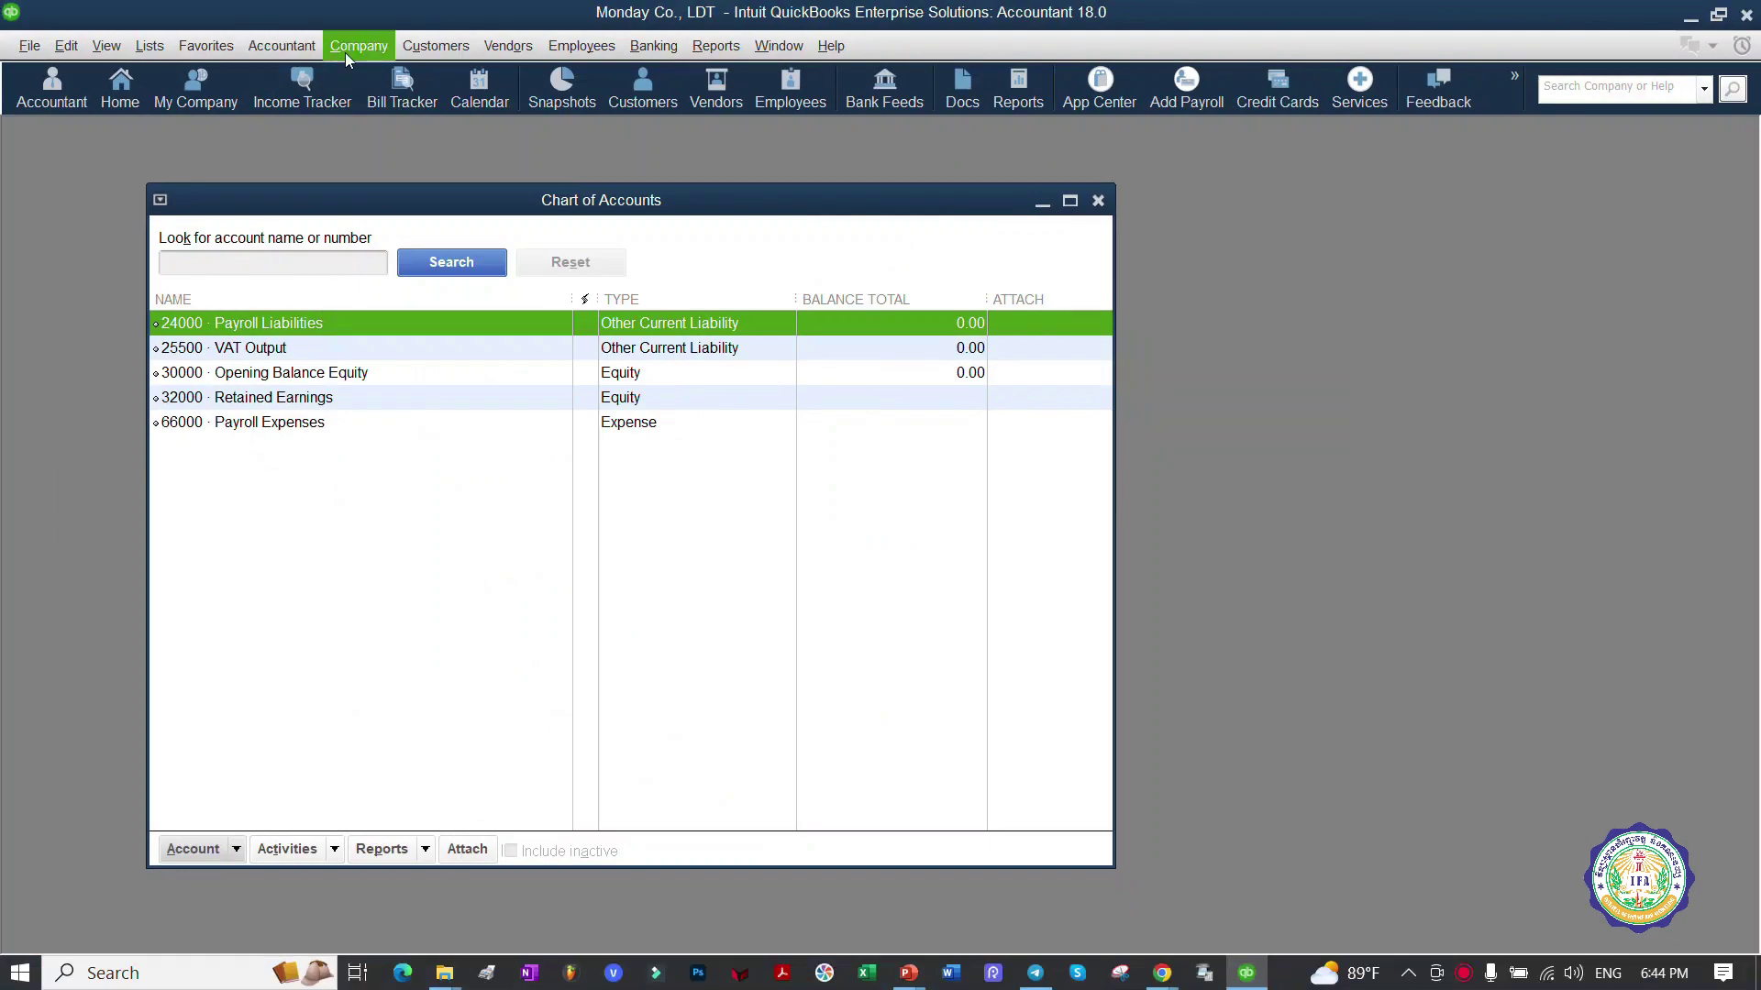
# Step: Choose Company > Users > Set Up Users and Roles to reach the admin login prompt
pyautogui.click(436, 35)
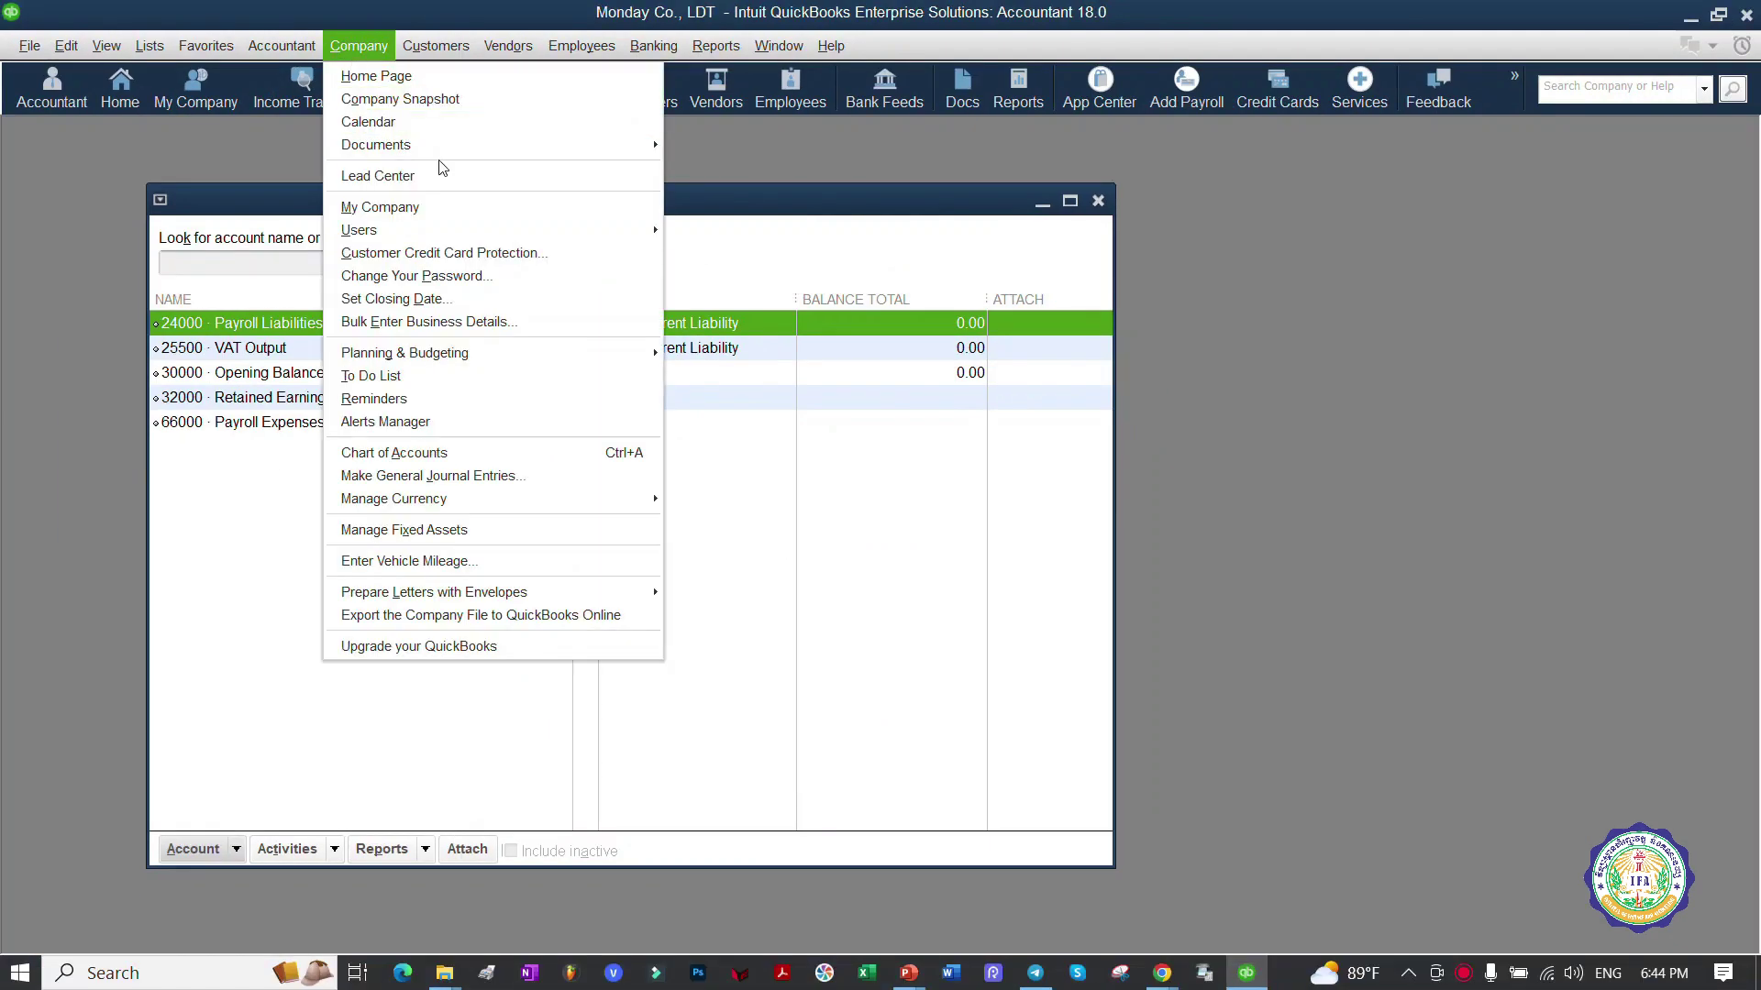
pyautogui.moveTo(633, 234)
pyautogui.click(724, 232)
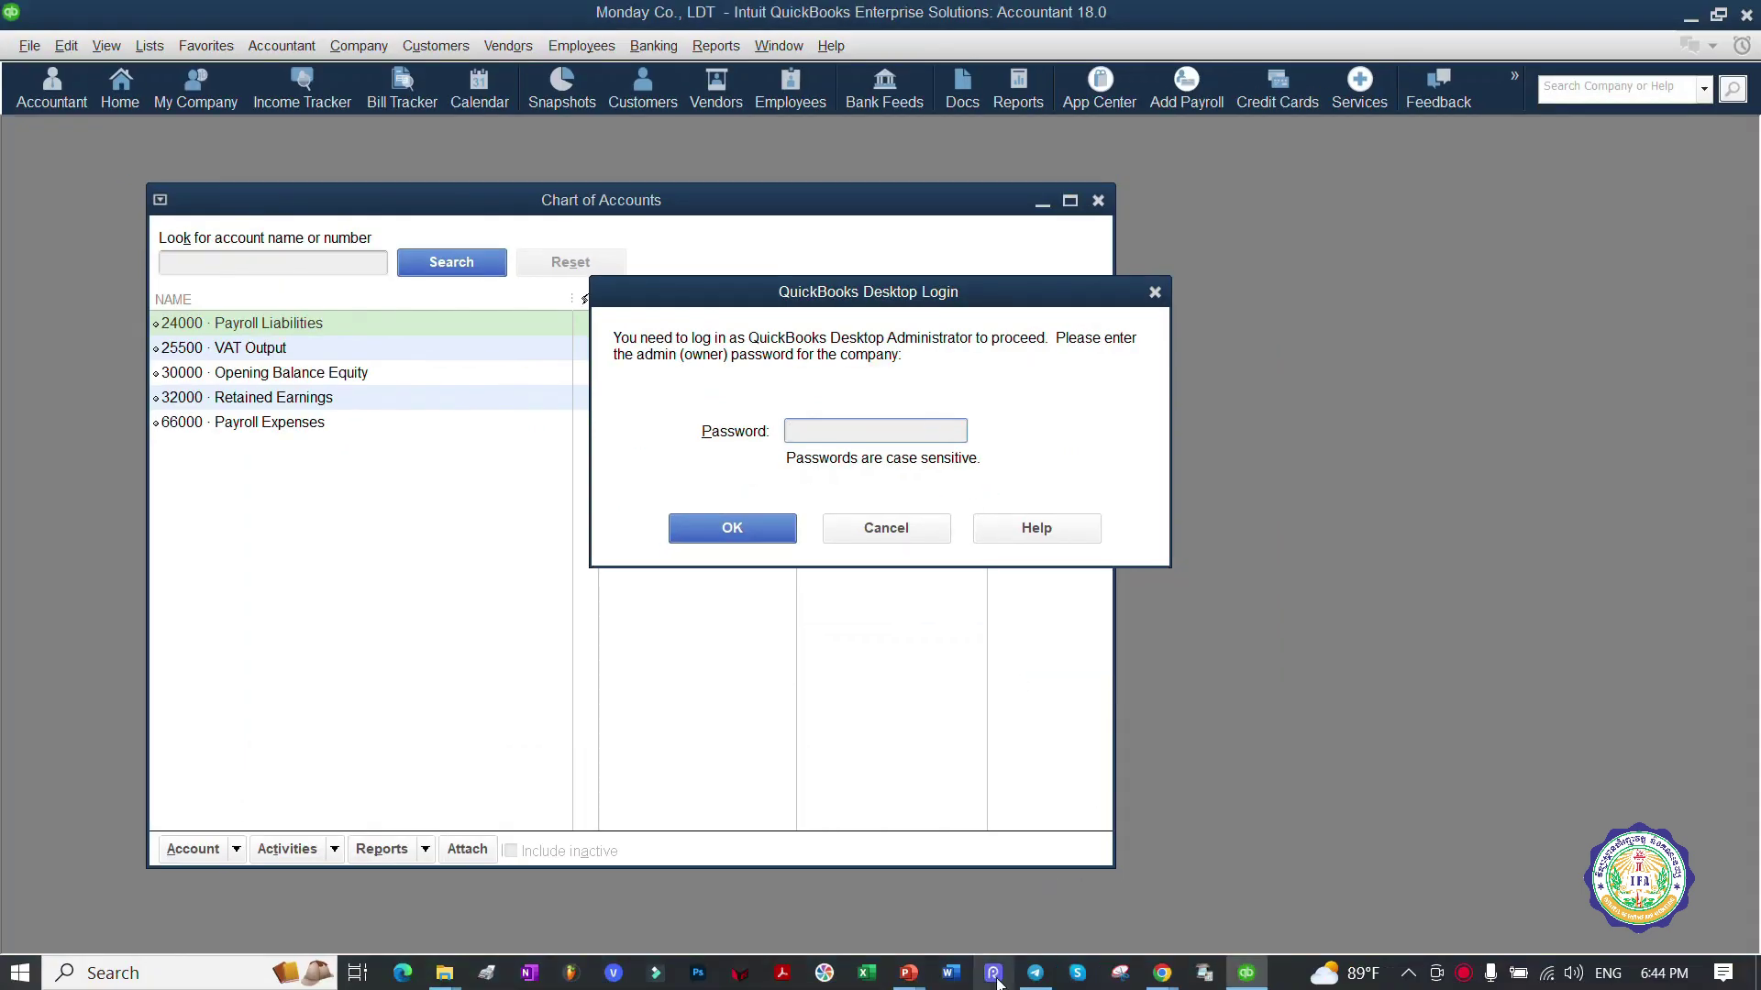
# Step: Mark the Password box, then enter the admin password and submit the QuickBooks Desktop Login
pyautogui.moveTo(994, 979)
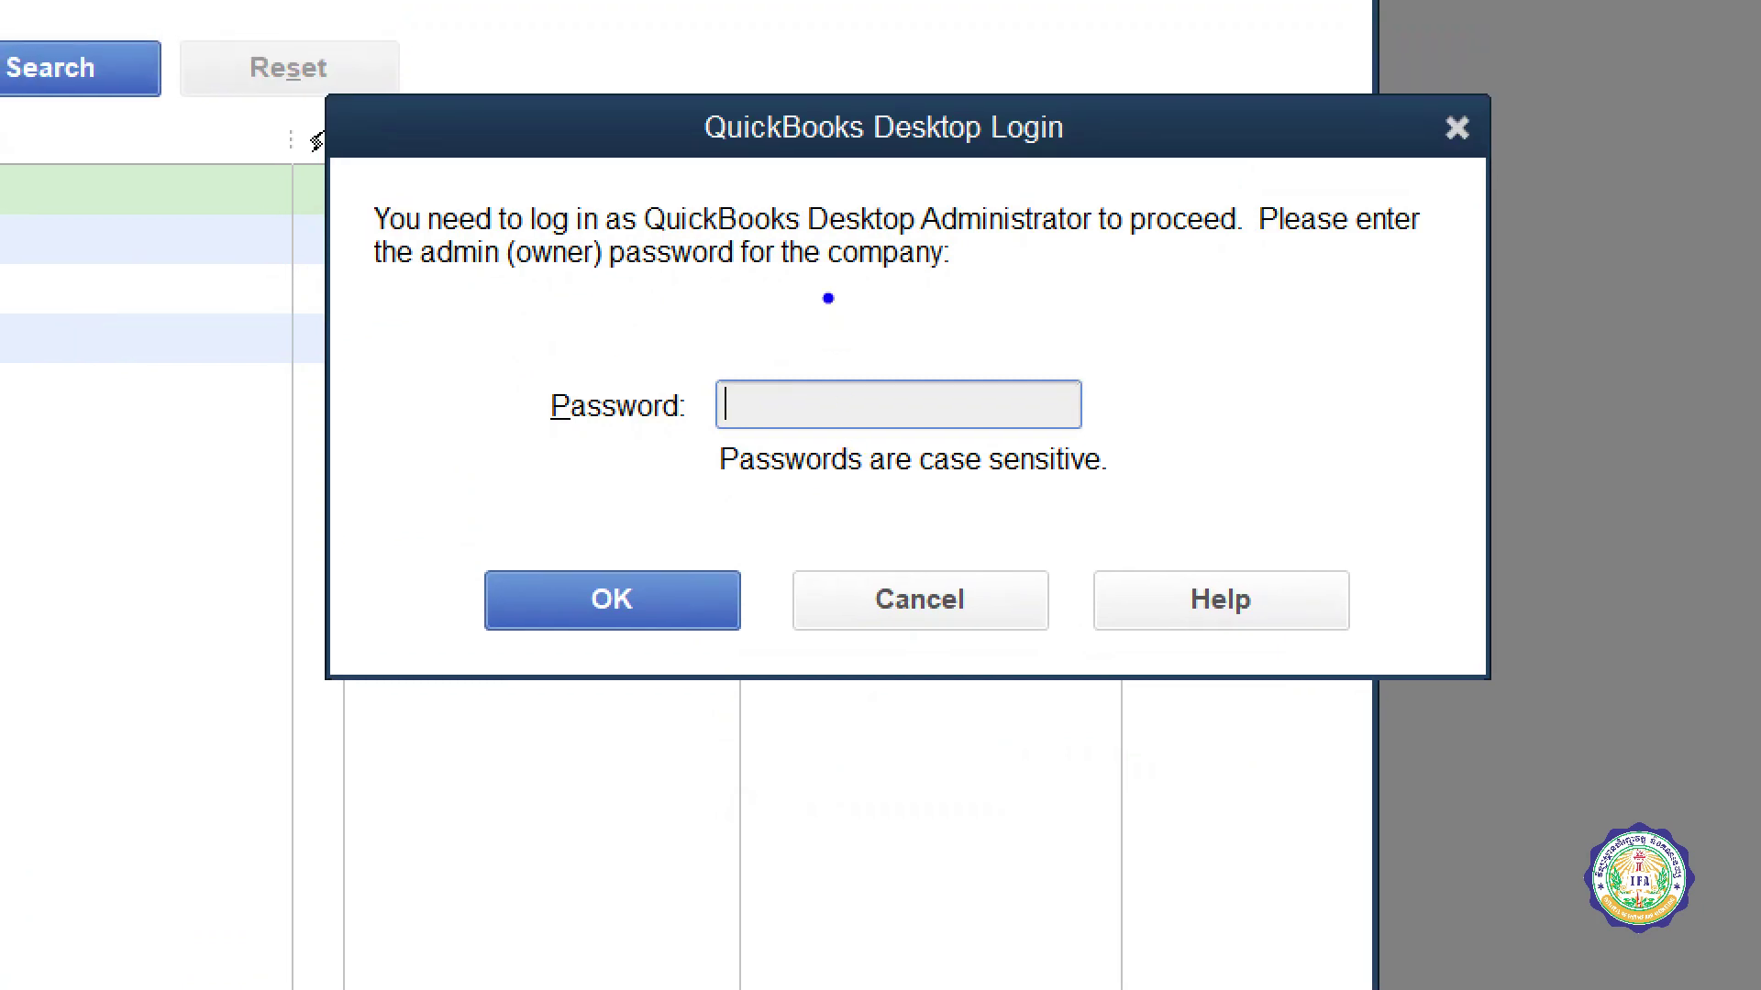
pyautogui.moveTo(807, 332)
pyautogui.mouseDown()
pyautogui.moveTo(849, 538)
pyautogui.moveTo(797, 324)
pyautogui.mouseUp()
pyautogui.moveTo(745, 189)
pyautogui.mouseDown()
pyautogui.moveTo(647, 532)
pyautogui.moveTo(1142, 275)
pyautogui.moveTo(643, 243)
pyautogui.mouseUp()
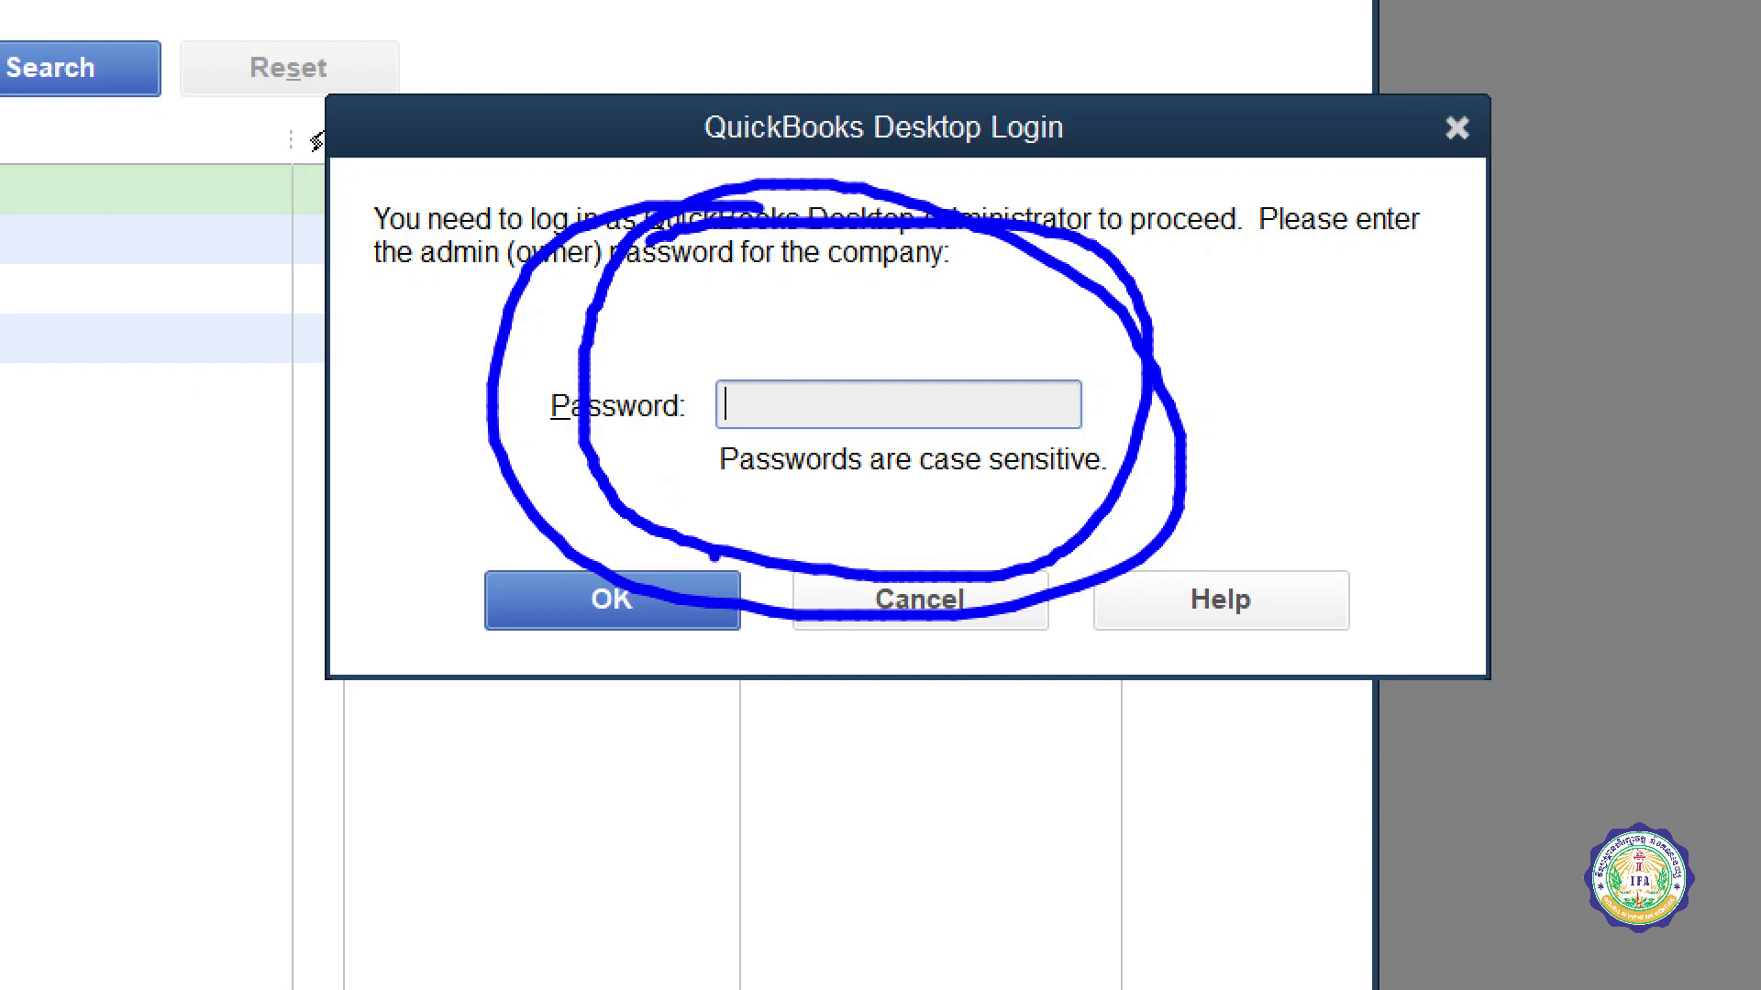
pyautogui.press('Escape')
pyautogui.write('12')
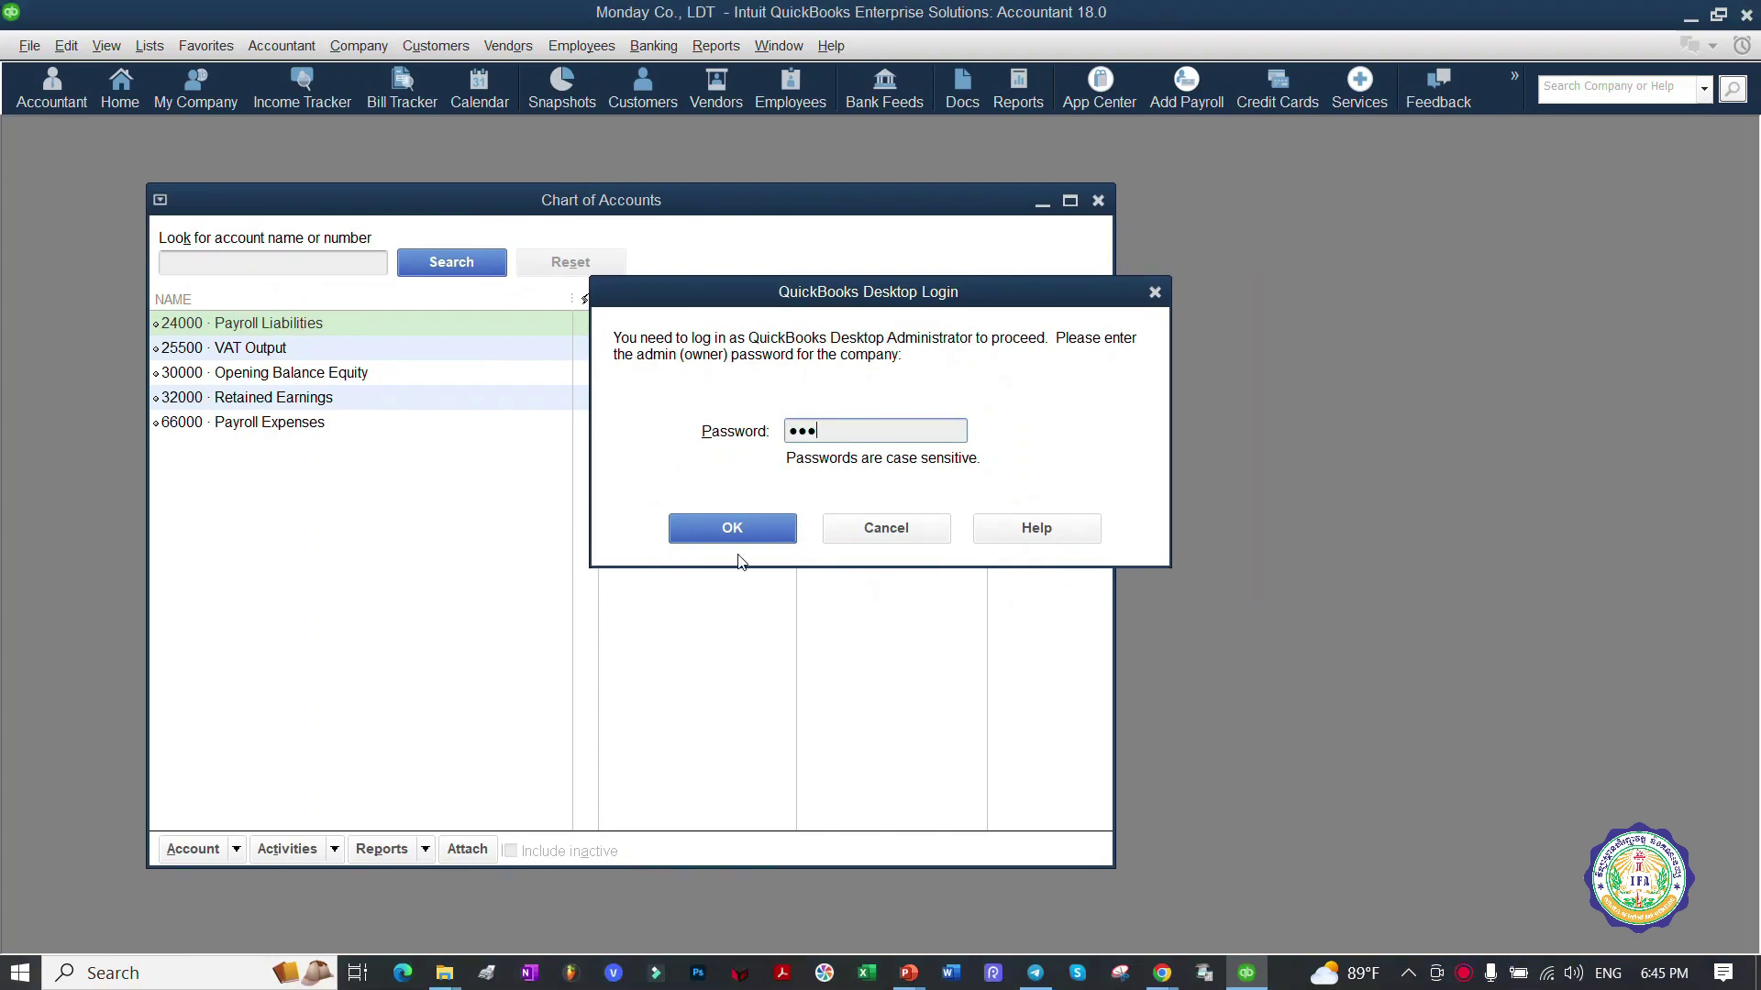
pyautogui.click(740, 530)
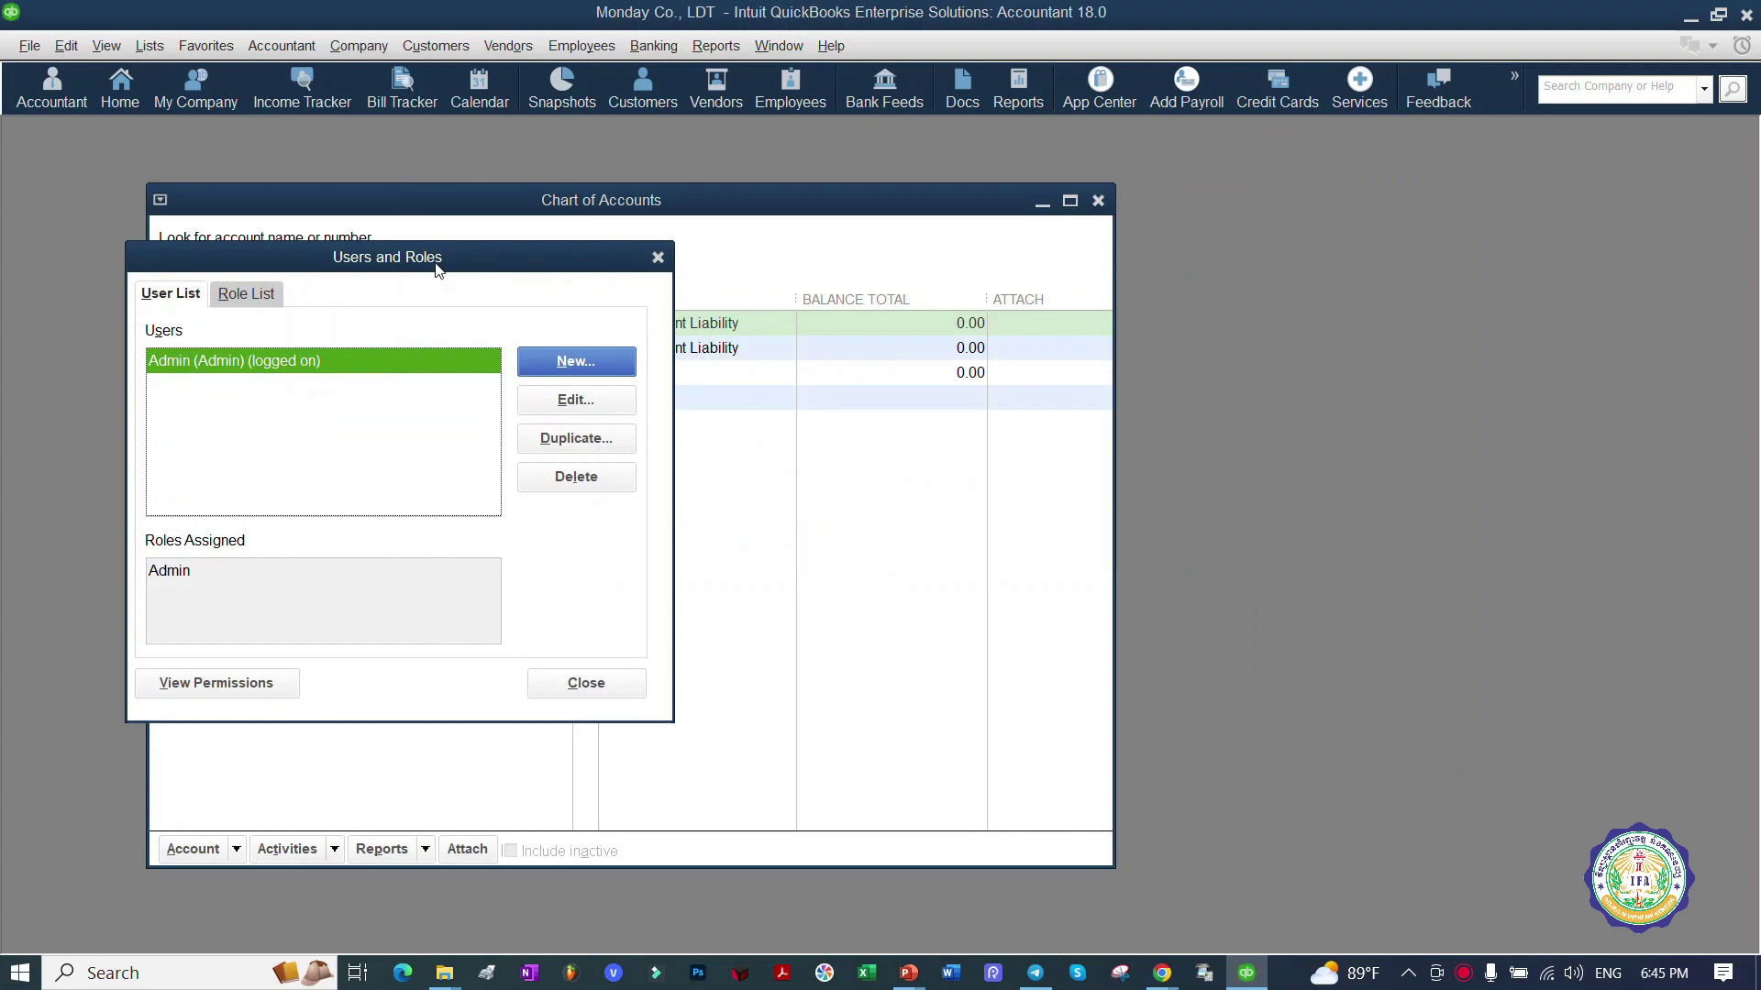
# Step: Move Users and Roles aside, mark the logged-on Admin user and Edit, then close it
pyautogui.moveTo(437, 269); pyautogui.dragTo(769, 255)
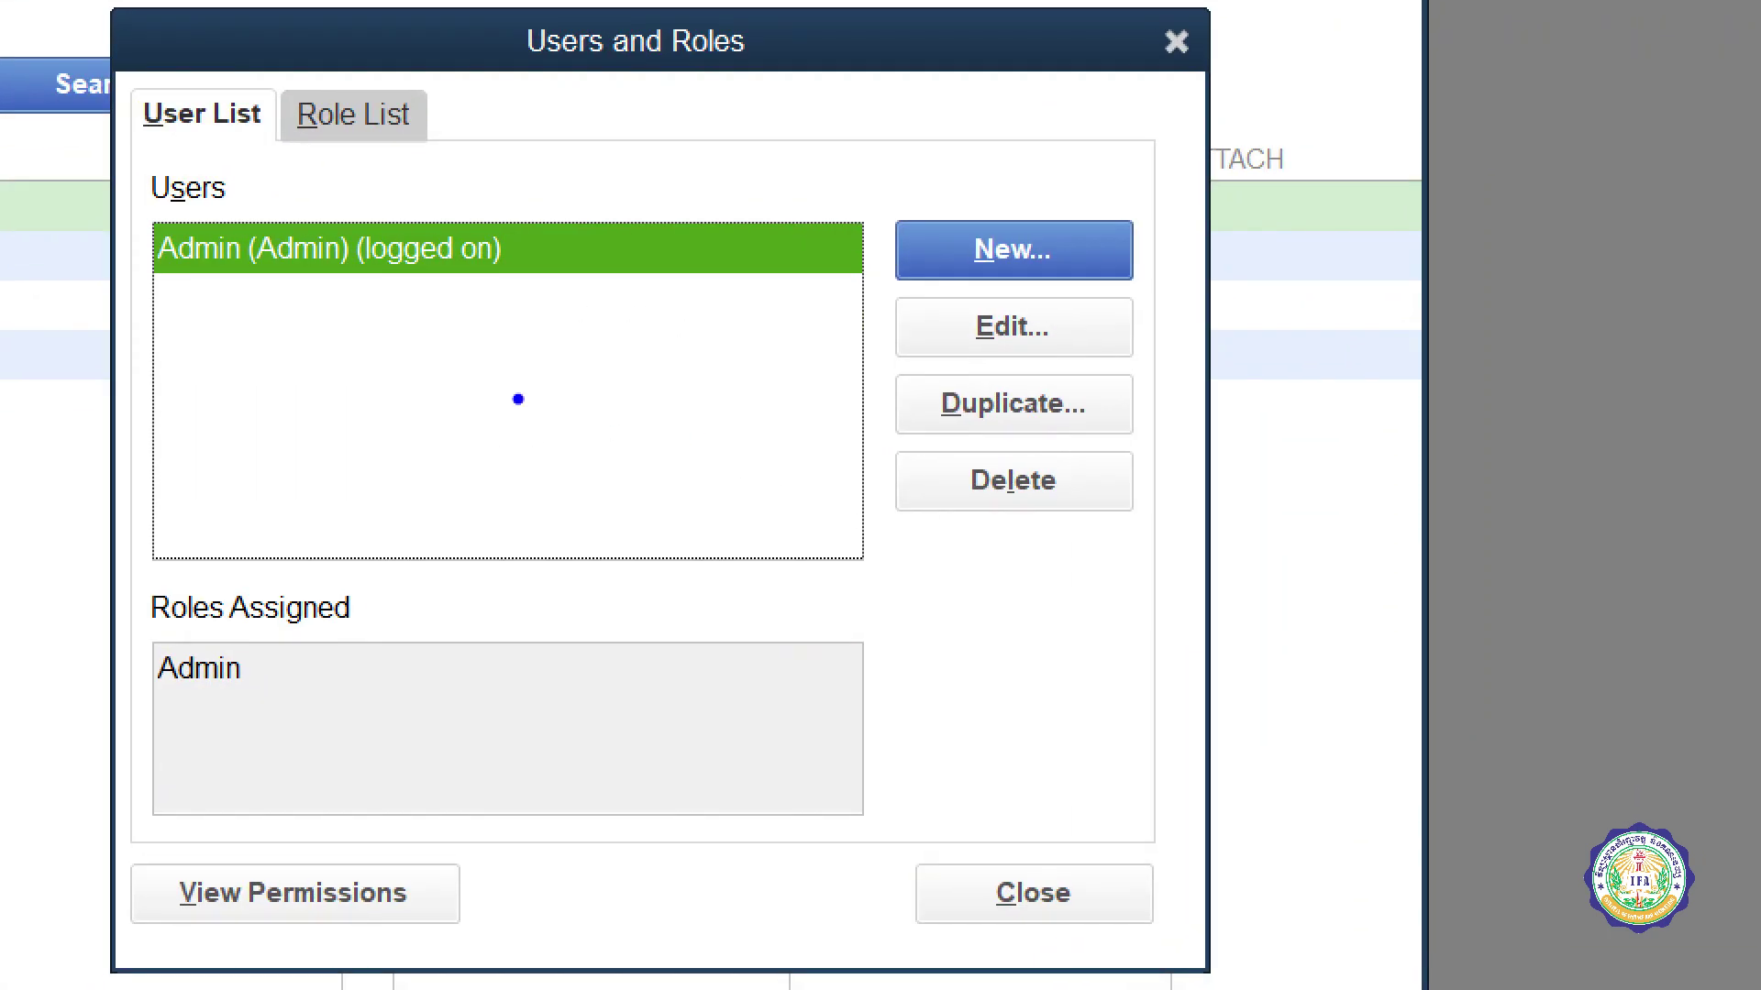
pyautogui.moveTo(393, 246)
pyautogui.mouseDown()
pyautogui.moveTo(398, 229)
pyautogui.moveTo(140, 229)
pyautogui.moveTo(520, 307)
pyautogui.moveTo(342, 230)
pyautogui.mouseUp()
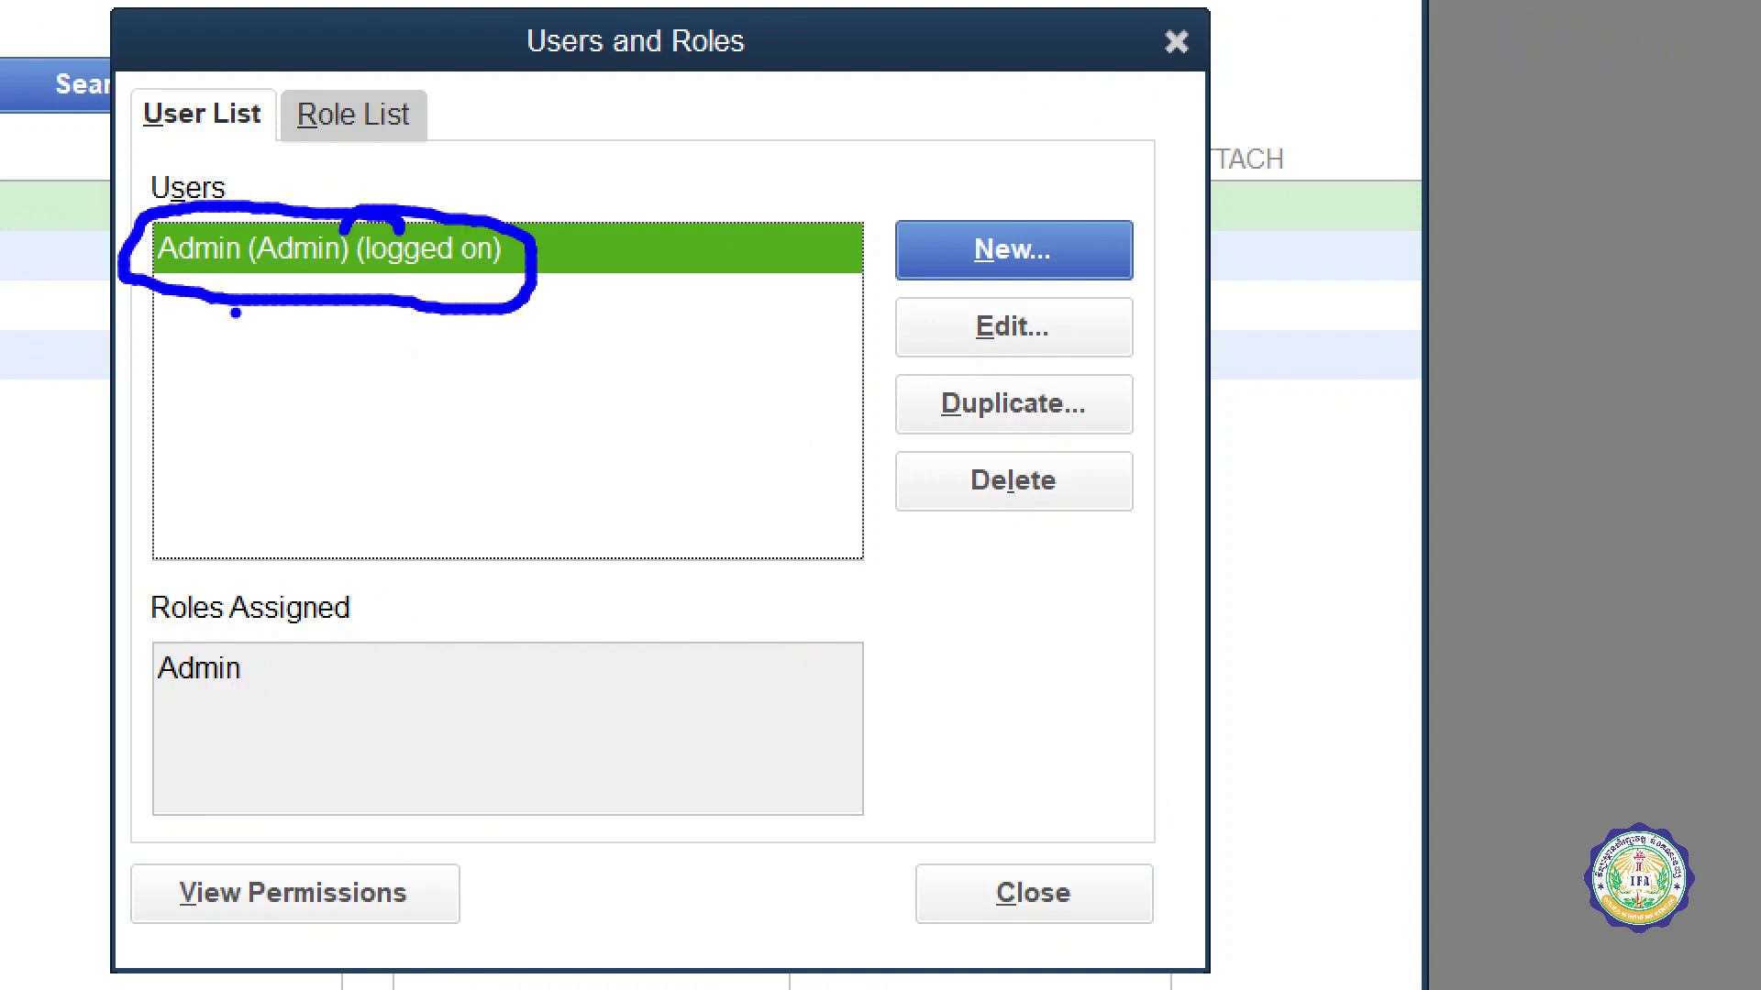
pyautogui.moveTo(171, 324); pyautogui.dragTo(384, 317)
pyautogui.moveTo(210, 356); pyautogui.dragTo(397, 357)
pyautogui.moveTo(248, 401); pyautogui.dragTo(399, 389)
pyautogui.moveTo(275, 426); pyautogui.dragTo(437, 426)
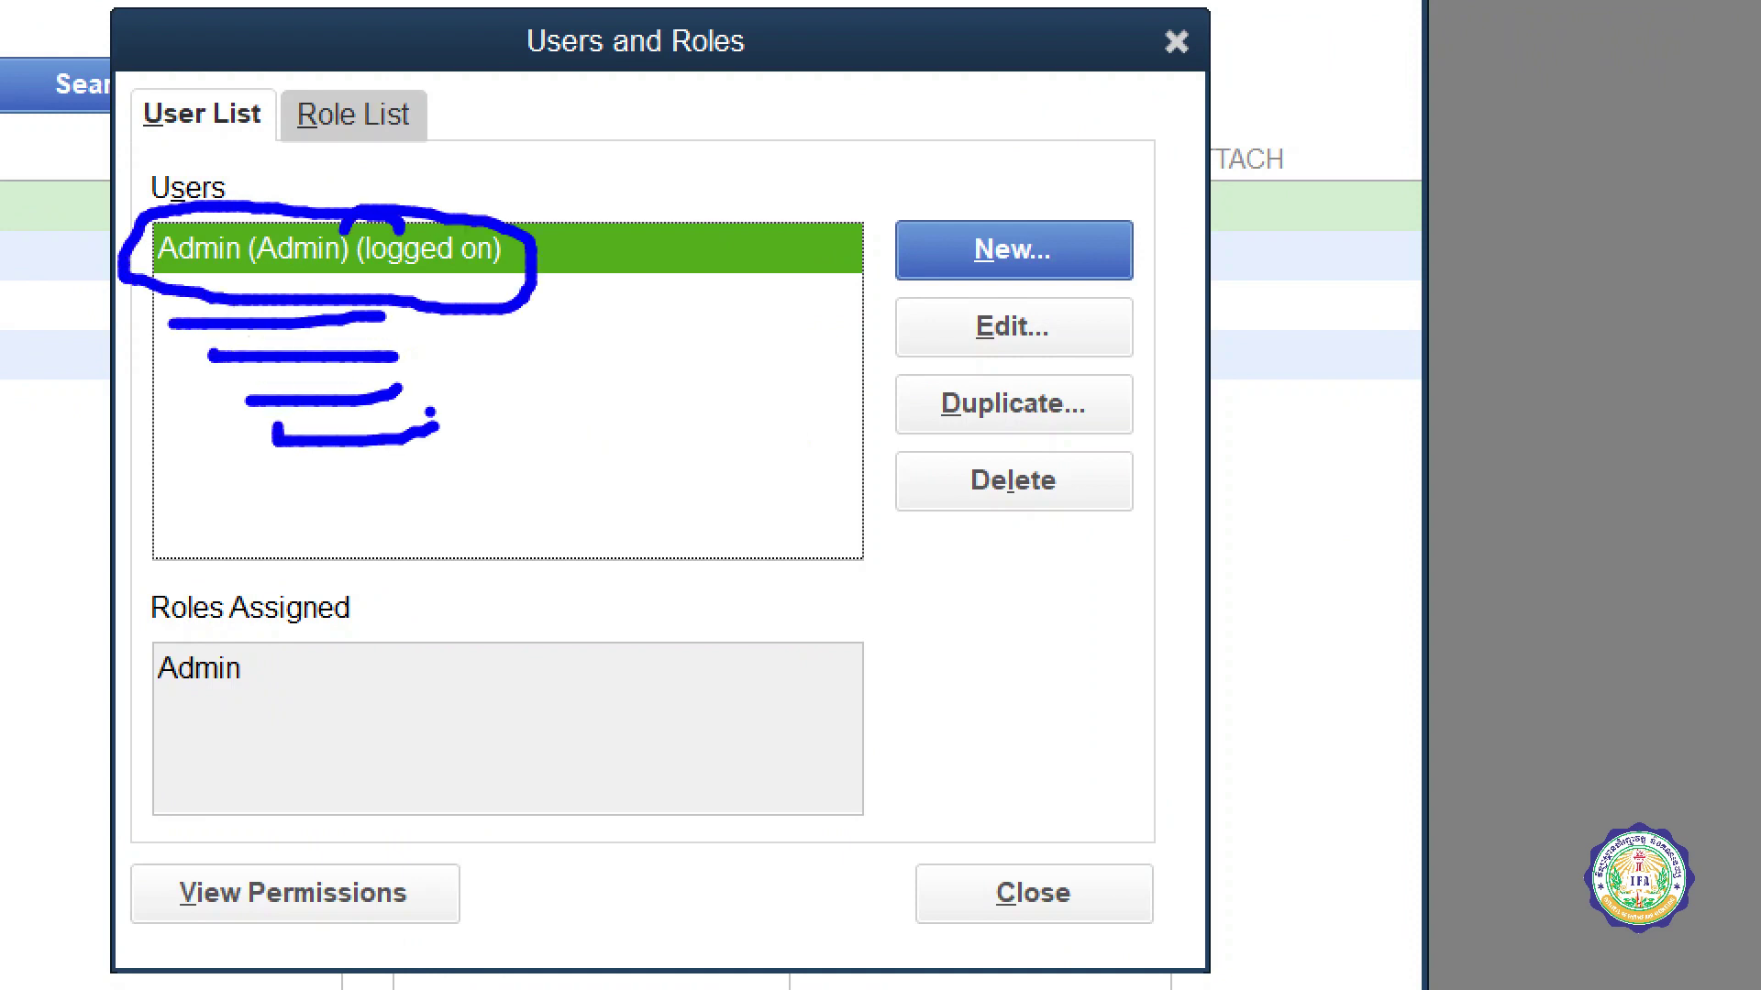
pyautogui.moveTo(359, 271); pyautogui.dragTo(501, 277)
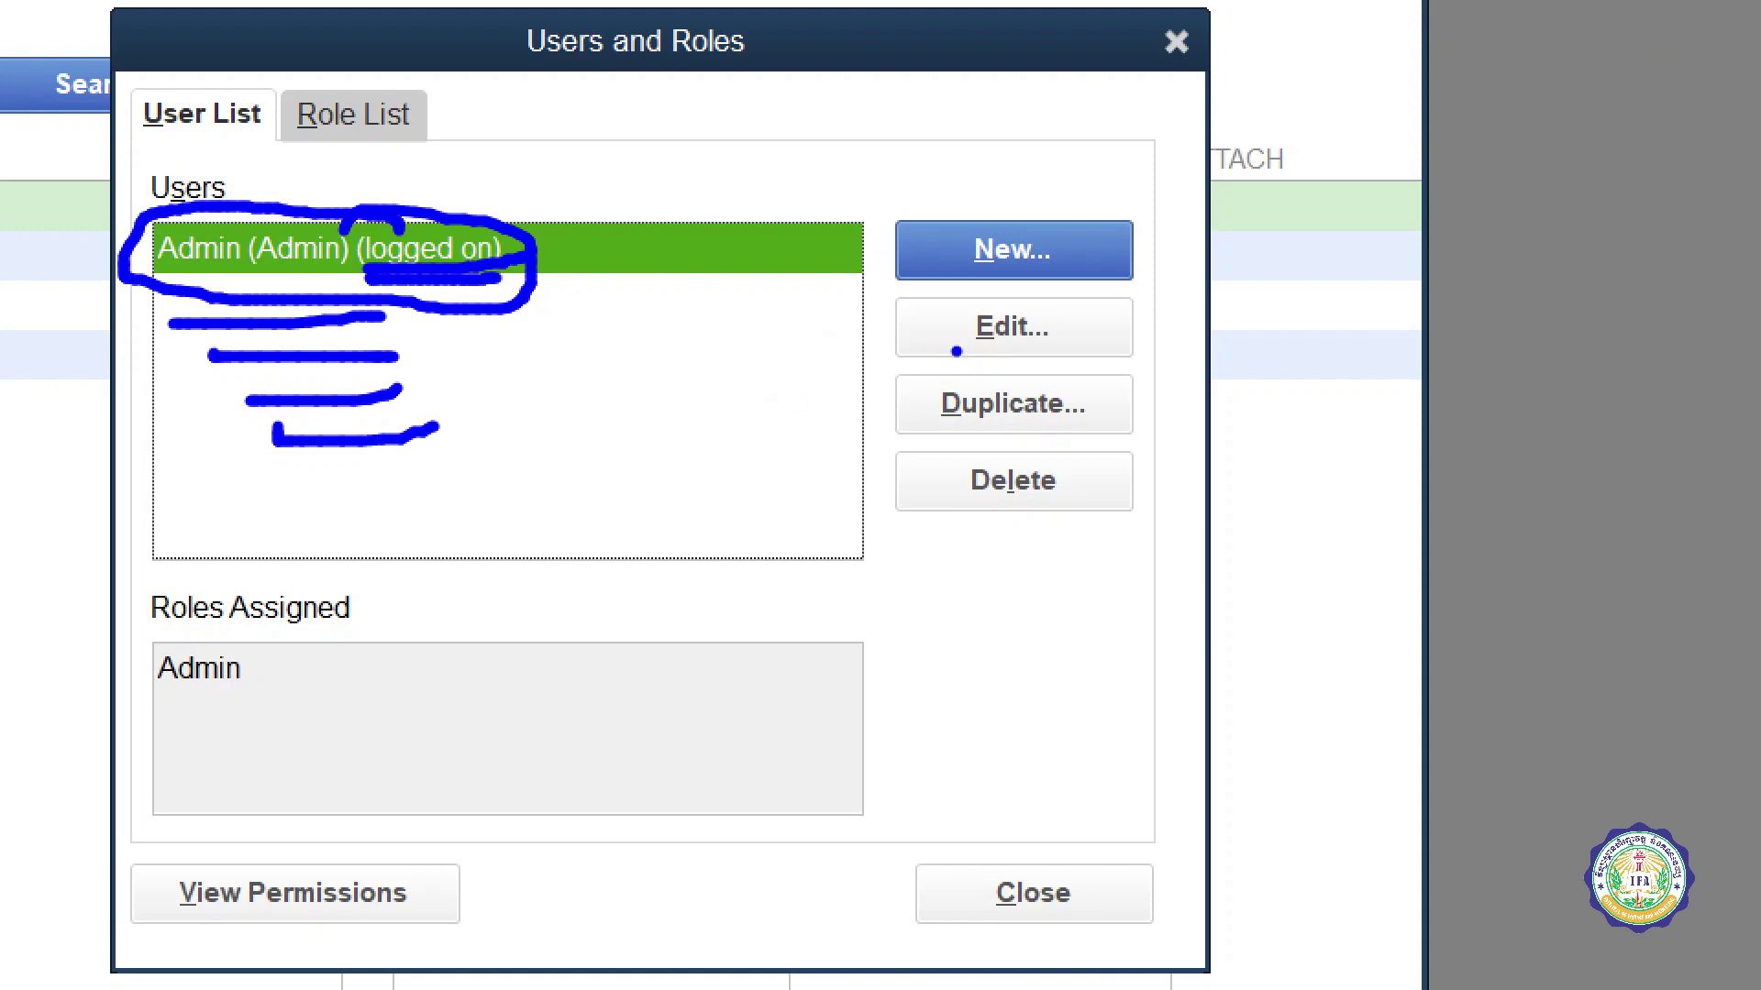
pyautogui.moveTo(1073, 321)
pyautogui.mouseDown()
pyautogui.moveTo(1069, 294)
pyautogui.moveTo(903, 335)
pyautogui.moveTo(1073, 298)
pyautogui.moveTo(986, 283)
pyautogui.mouseUp()
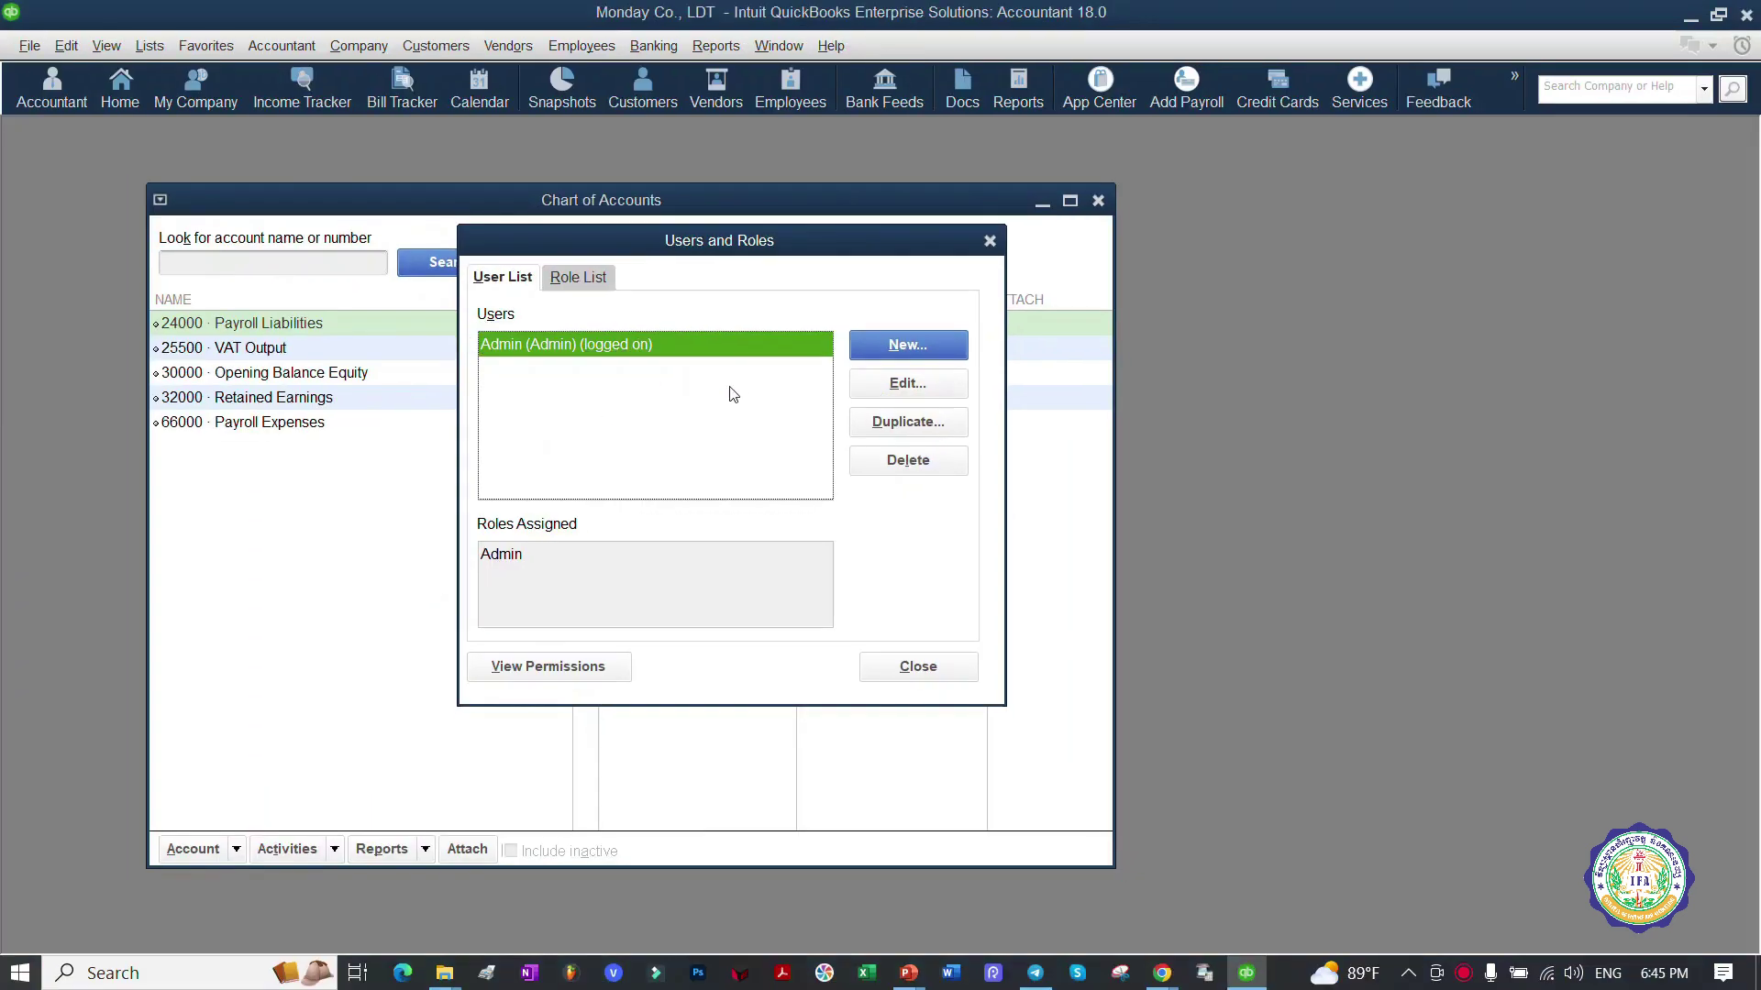
pyautogui.press('Escape')
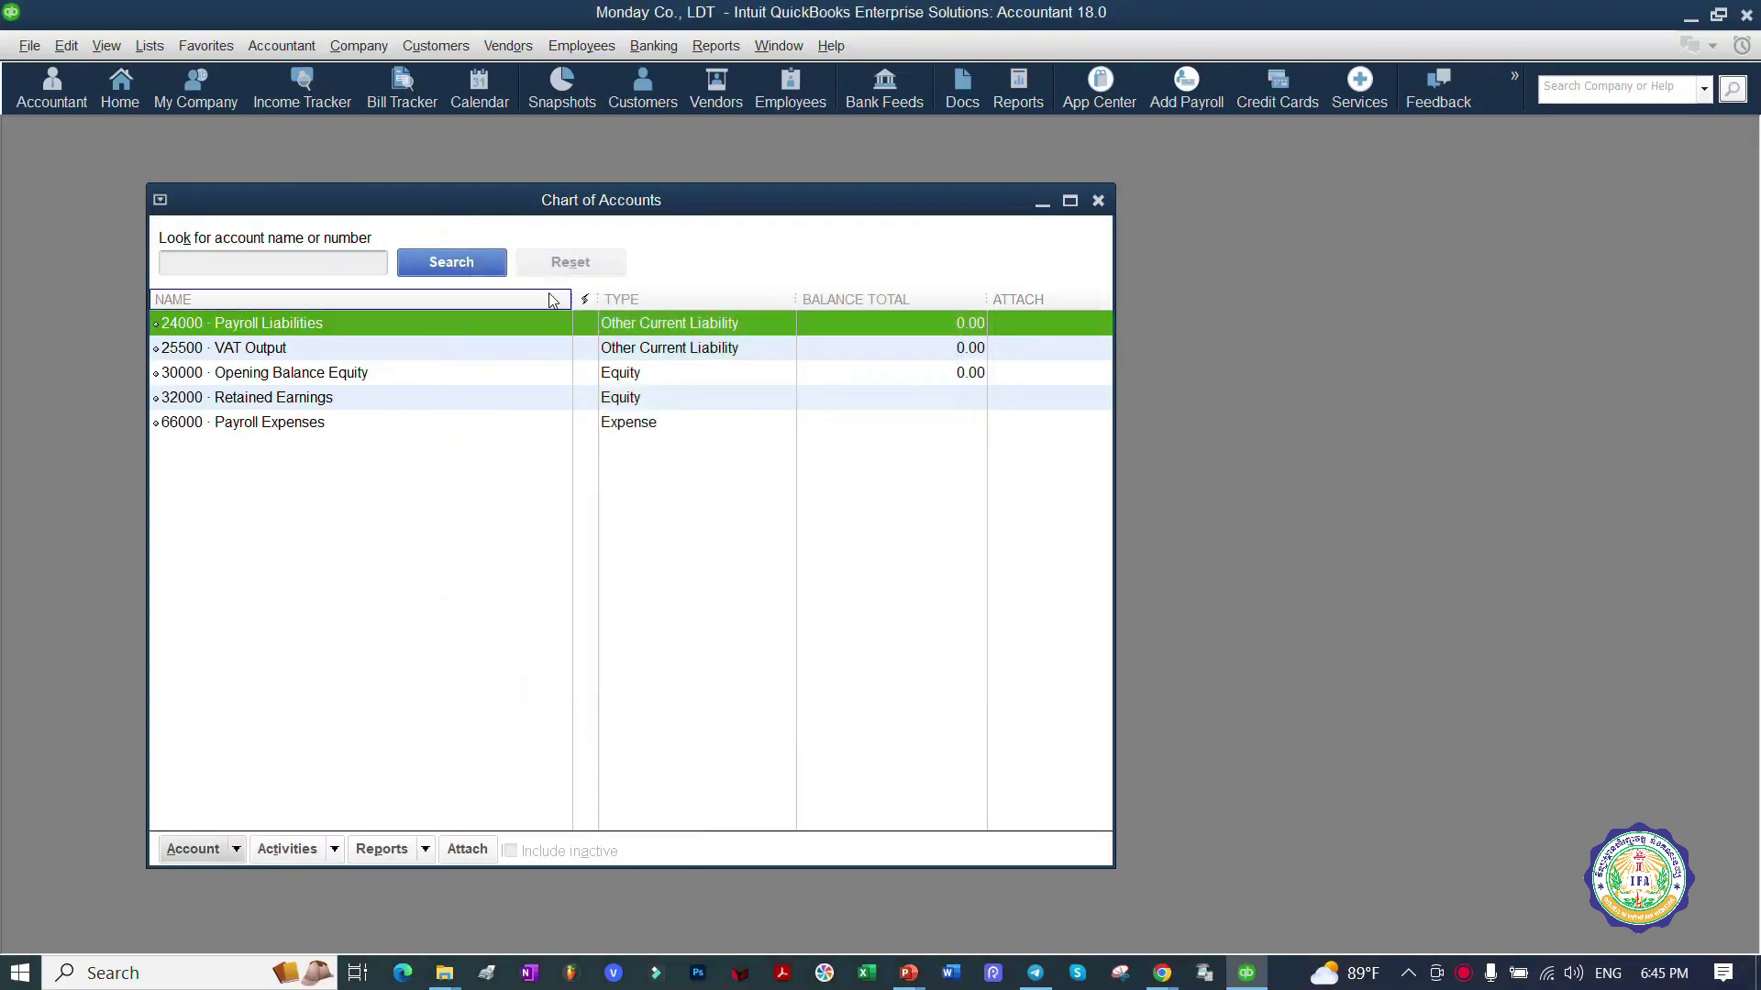
# Step: Reopen Users and Roles from the Company menu with the admin password and edit the Admin user
pyautogui.click(358, 46)
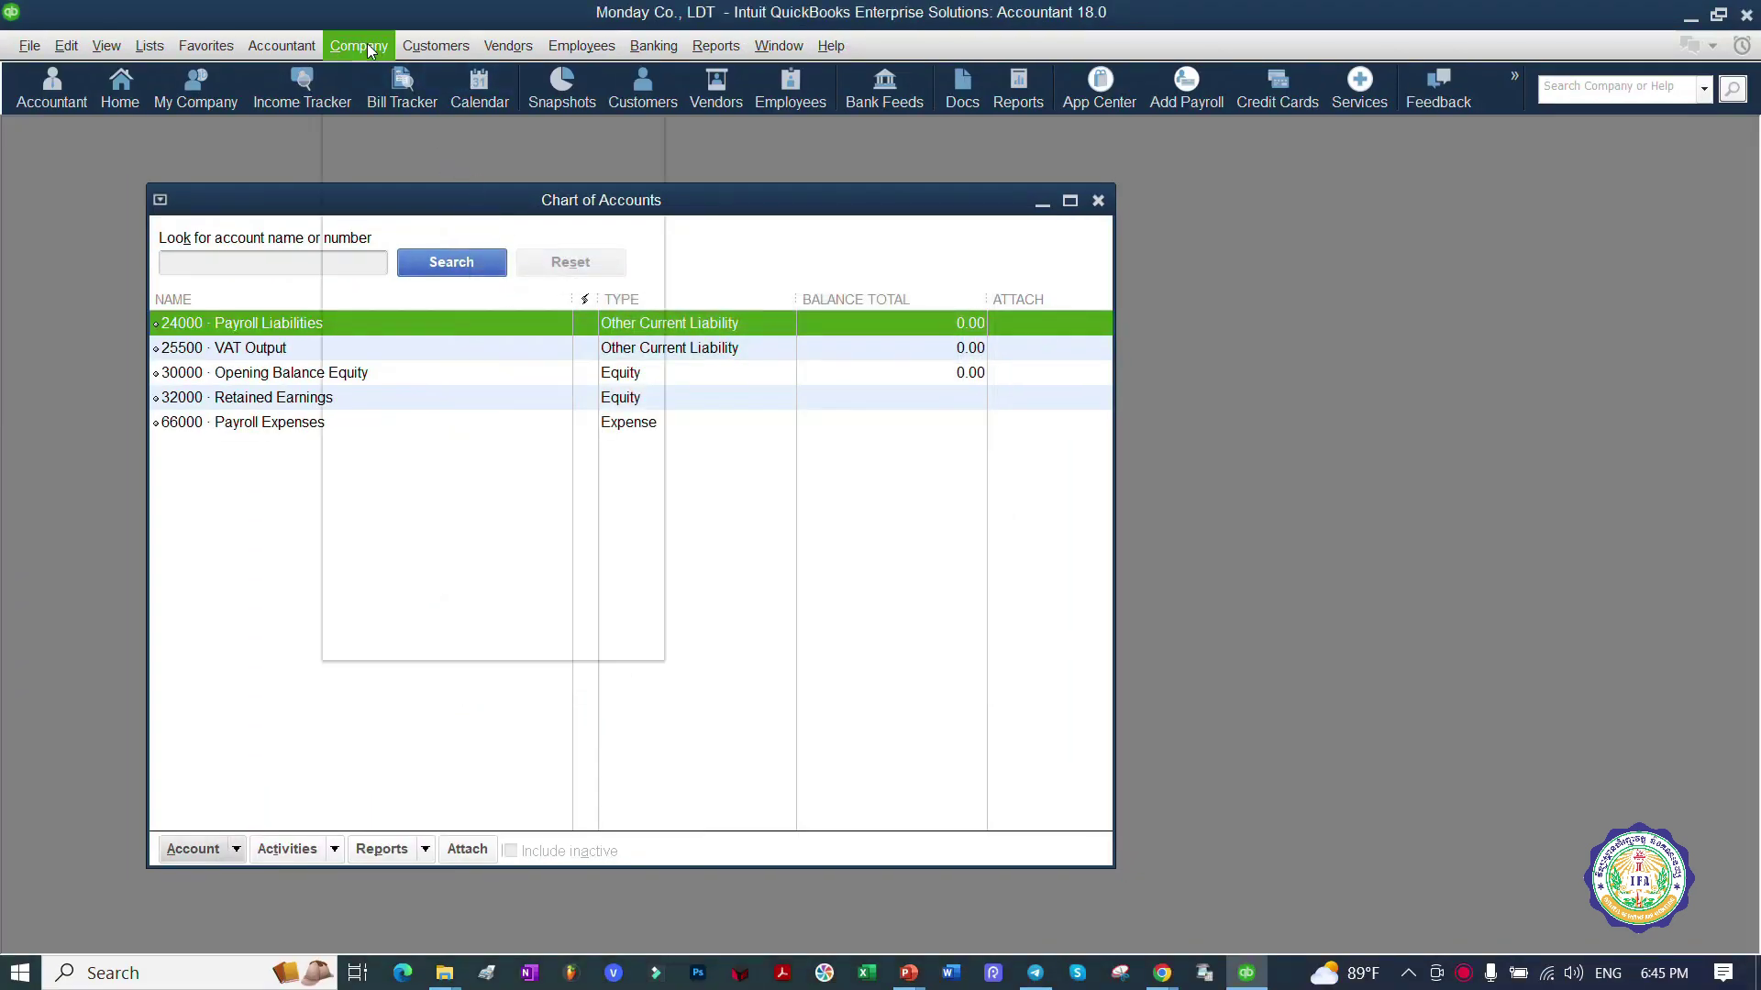
pyautogui.moveTo(594, 240)
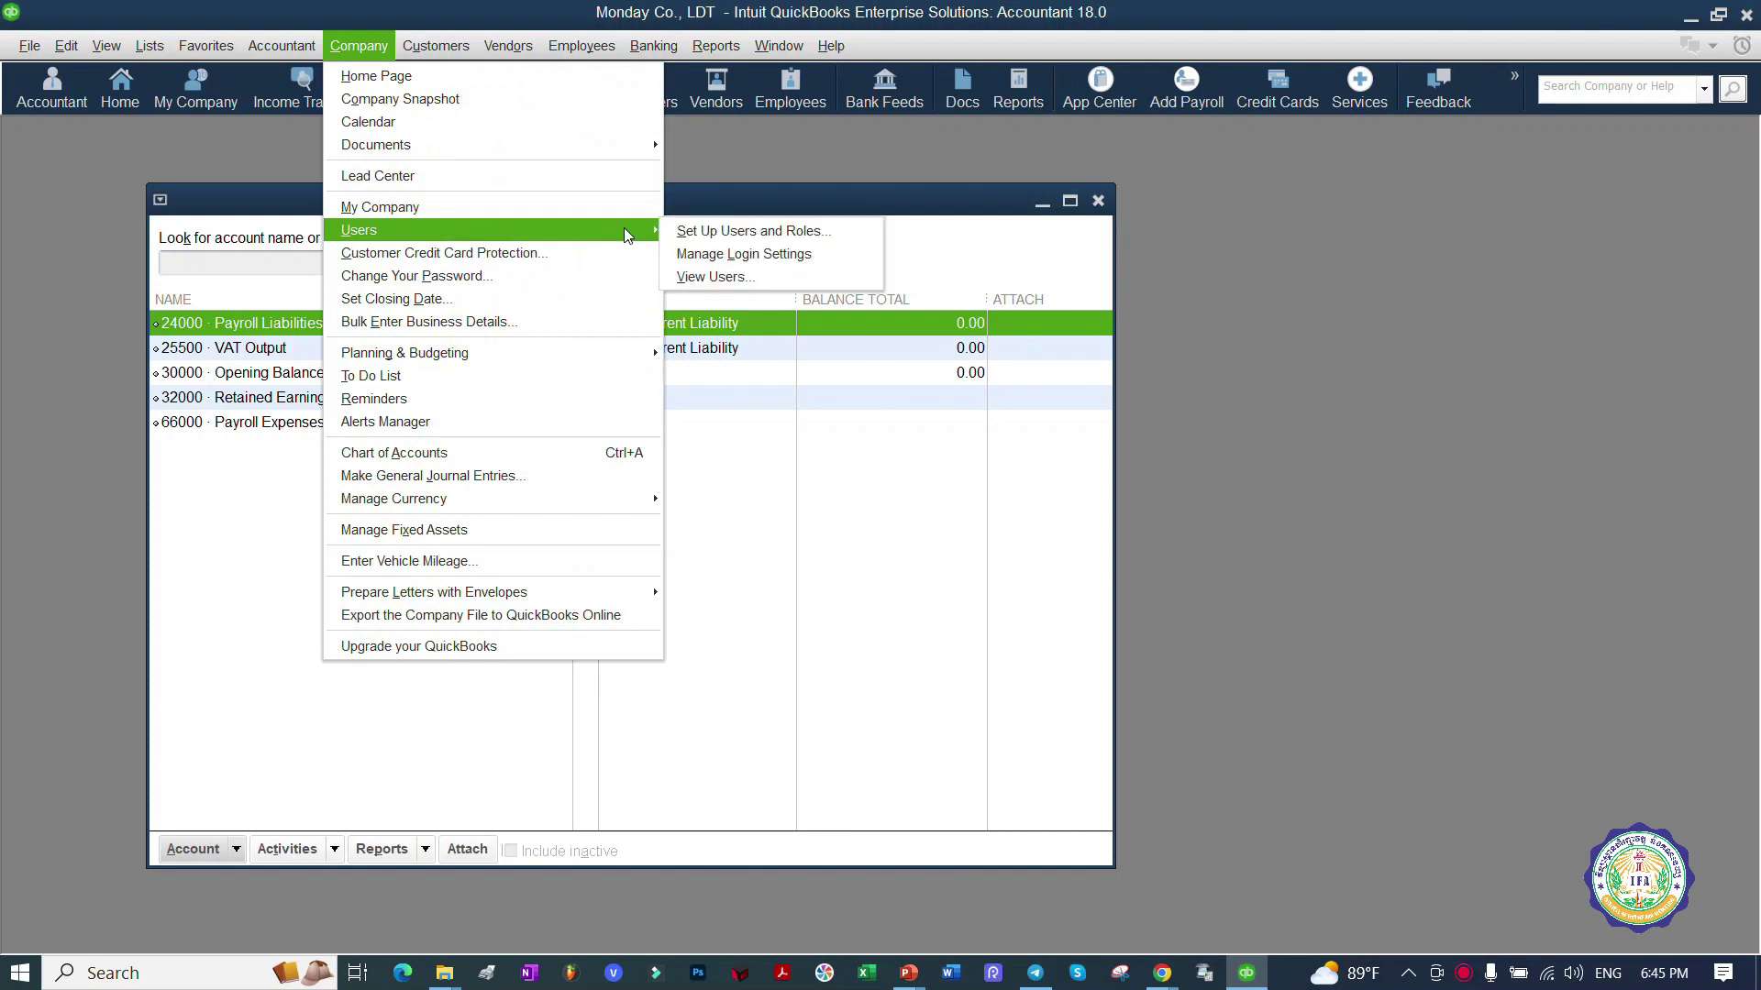
pyautogui.click(845, 231)
pyautogui.write('1')
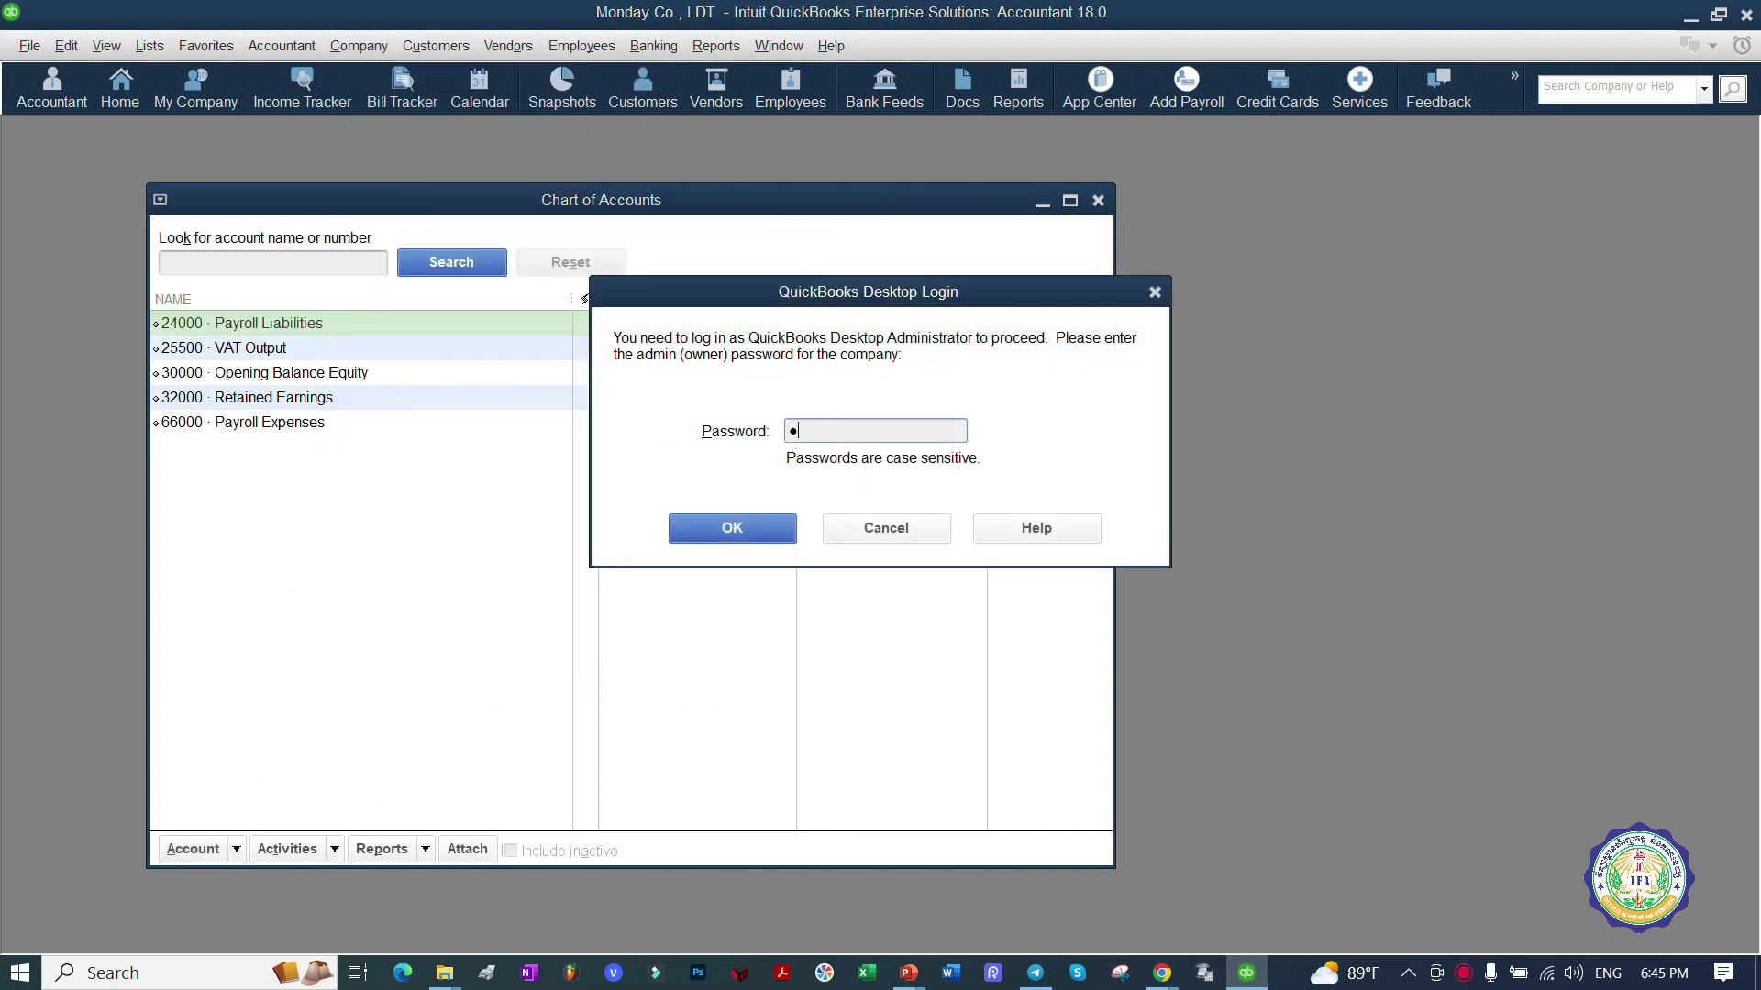
pyautogui.write('23')
pyautogui.click(757, 519)
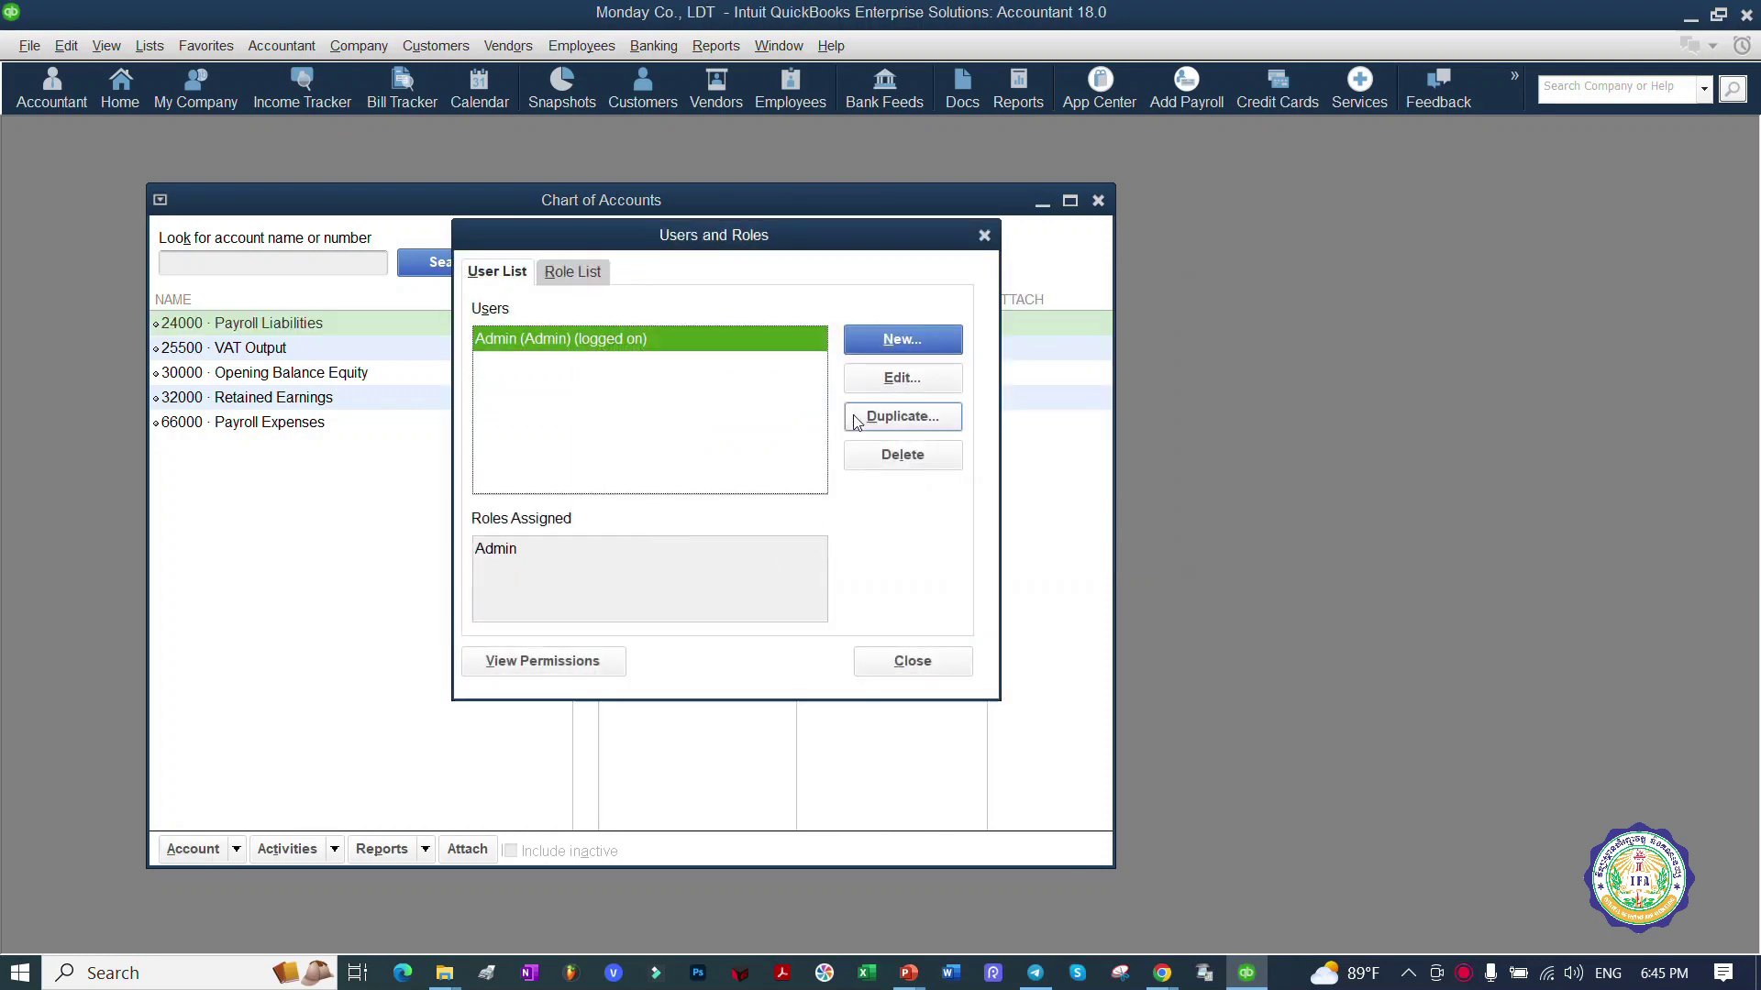
pyautogui.click(891, 383)
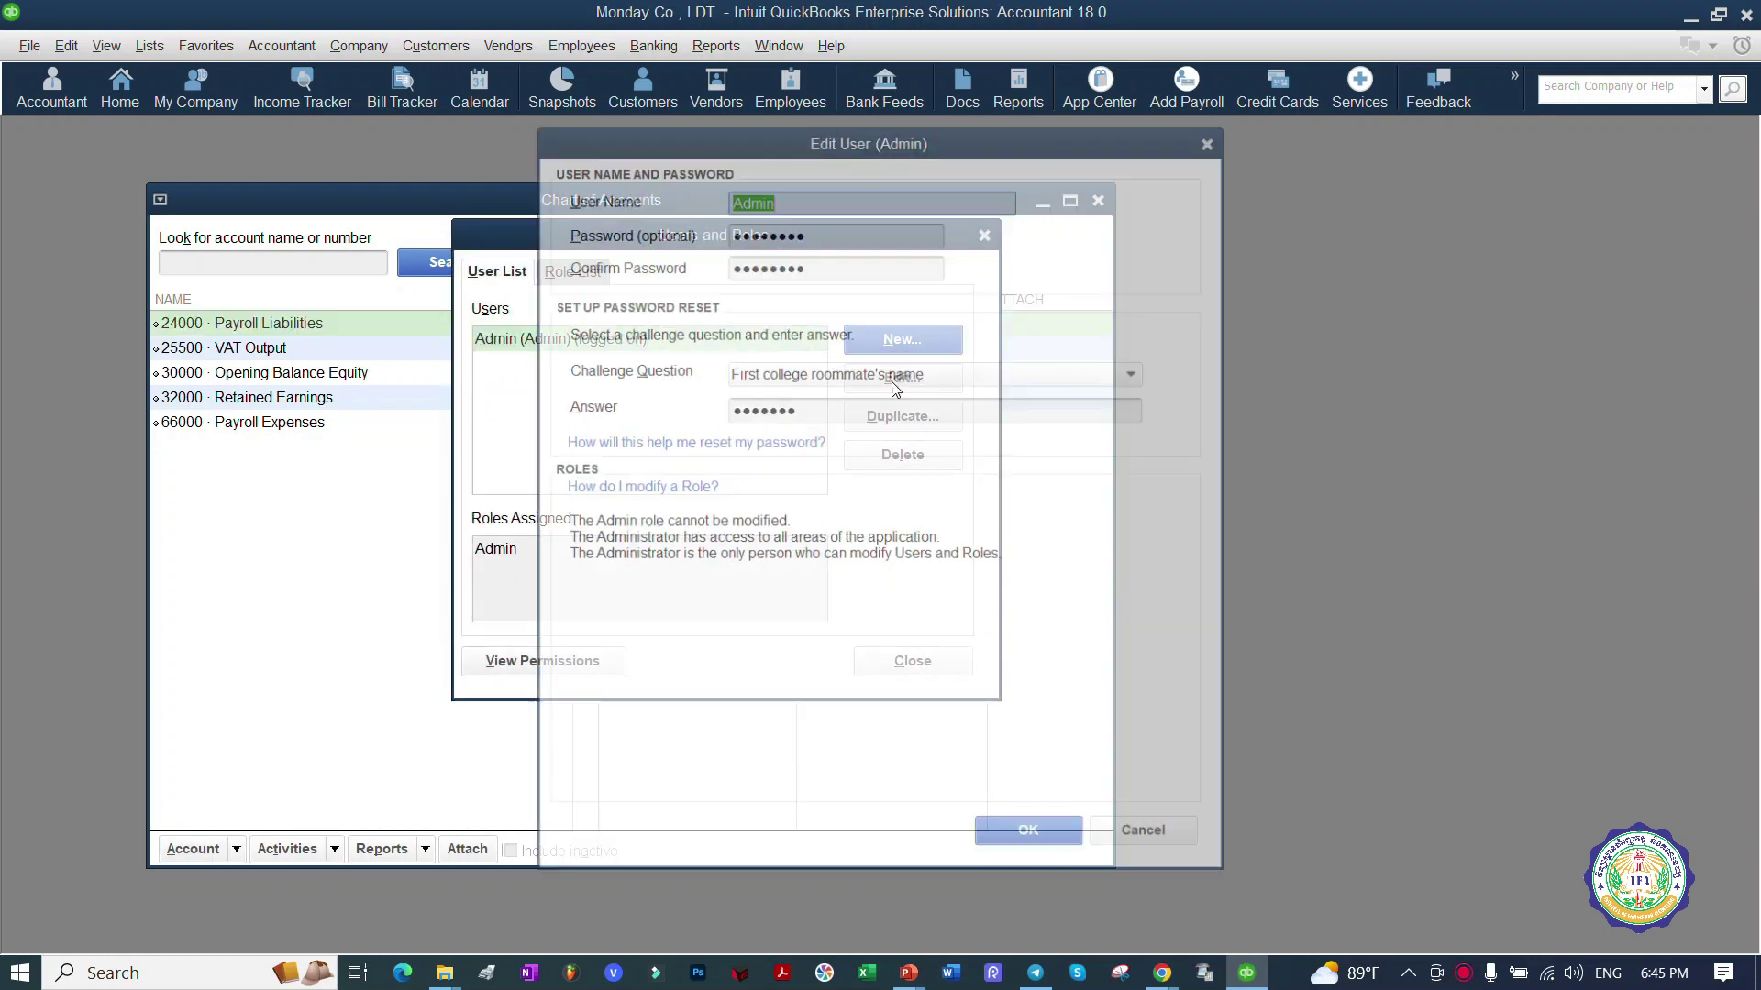
# Step: Move the Admin edit window aside, cross out its password and challenge fields, and select the password
pyautogui.moveTo(701, 154); pyautogui.dragTo(1113, 147)
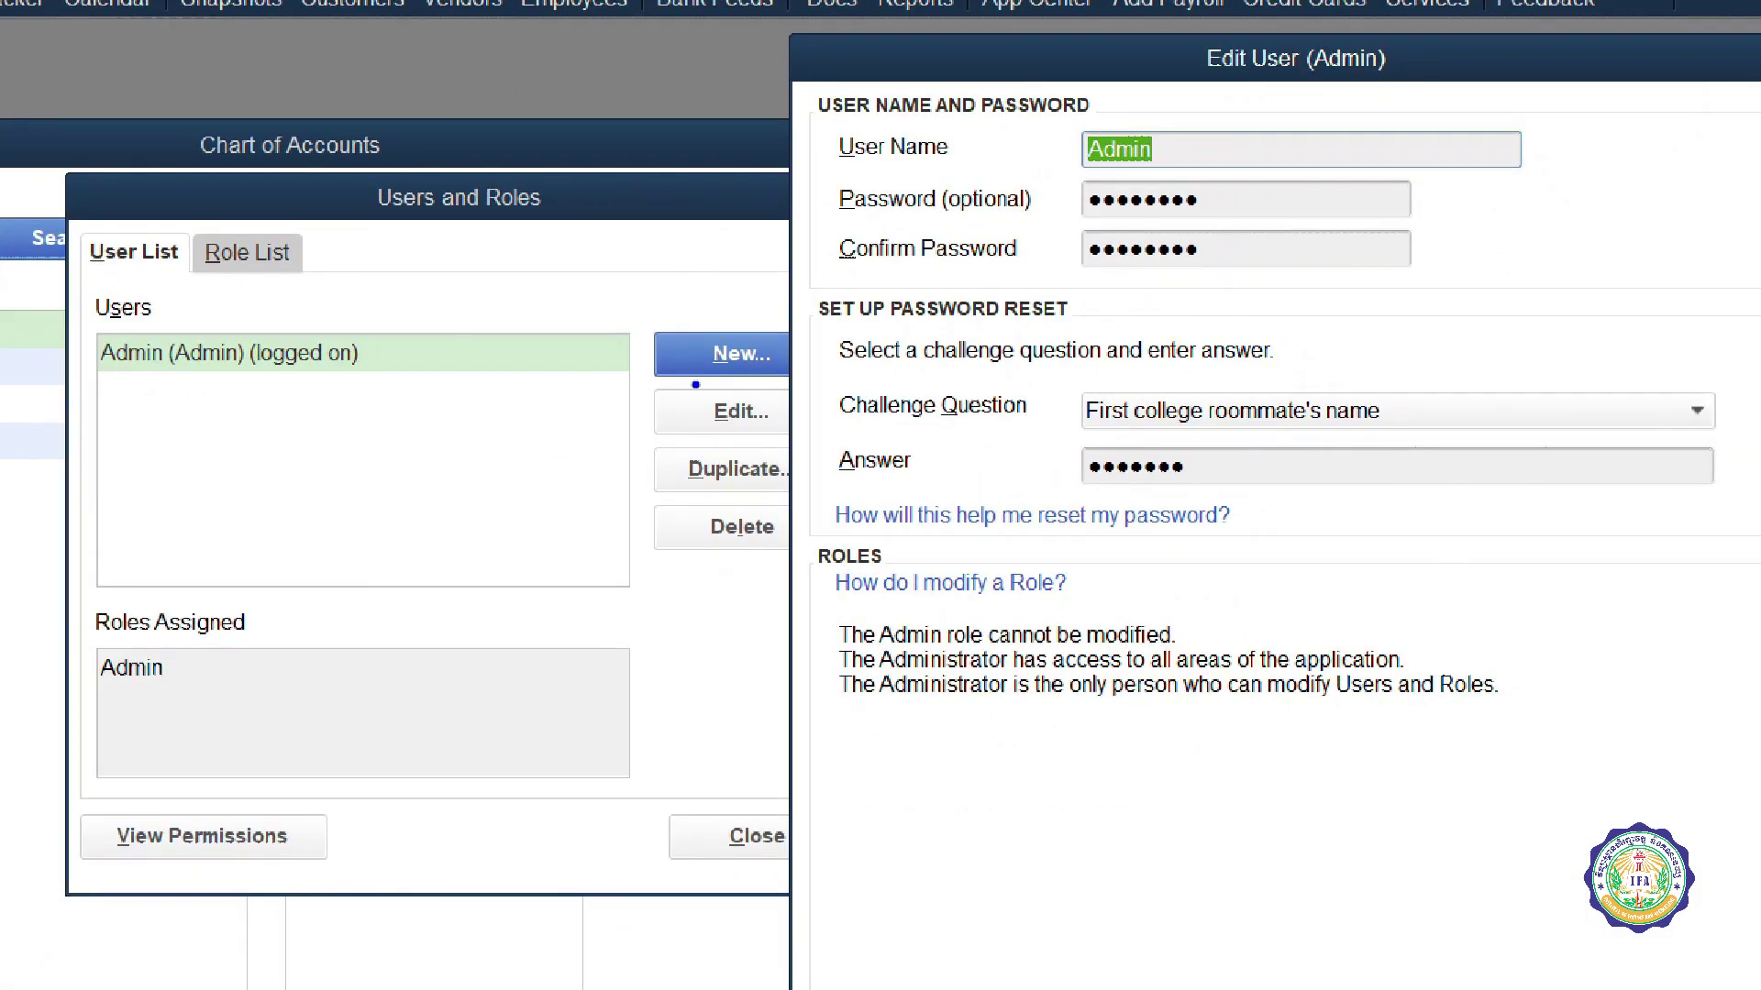
pyautogui.moveTo(695, 385)
pyautogui.mouseDown()
pyautogui.moveTo(765, 381)
pyautogui.moveTo(781, 404)
pyautogui.moveTo(1035, 289)
pyautogui.mouseUp()
pyautogui.moveTo(1186, 187)
pyautogui.mouseDown()
pyautogui.moveTo(1041, 236)
pyautogui.moveTo(1219, 291)
pyautogui.moveTo(1148, 171)
pyautogui.mouseUp()
pyautogui.moveTo(1034, 171); pyautogui.dragTo(1174, 275)
pyautogui.moveTo(1170, 192); pyautogui.dragTo(1078, 289)
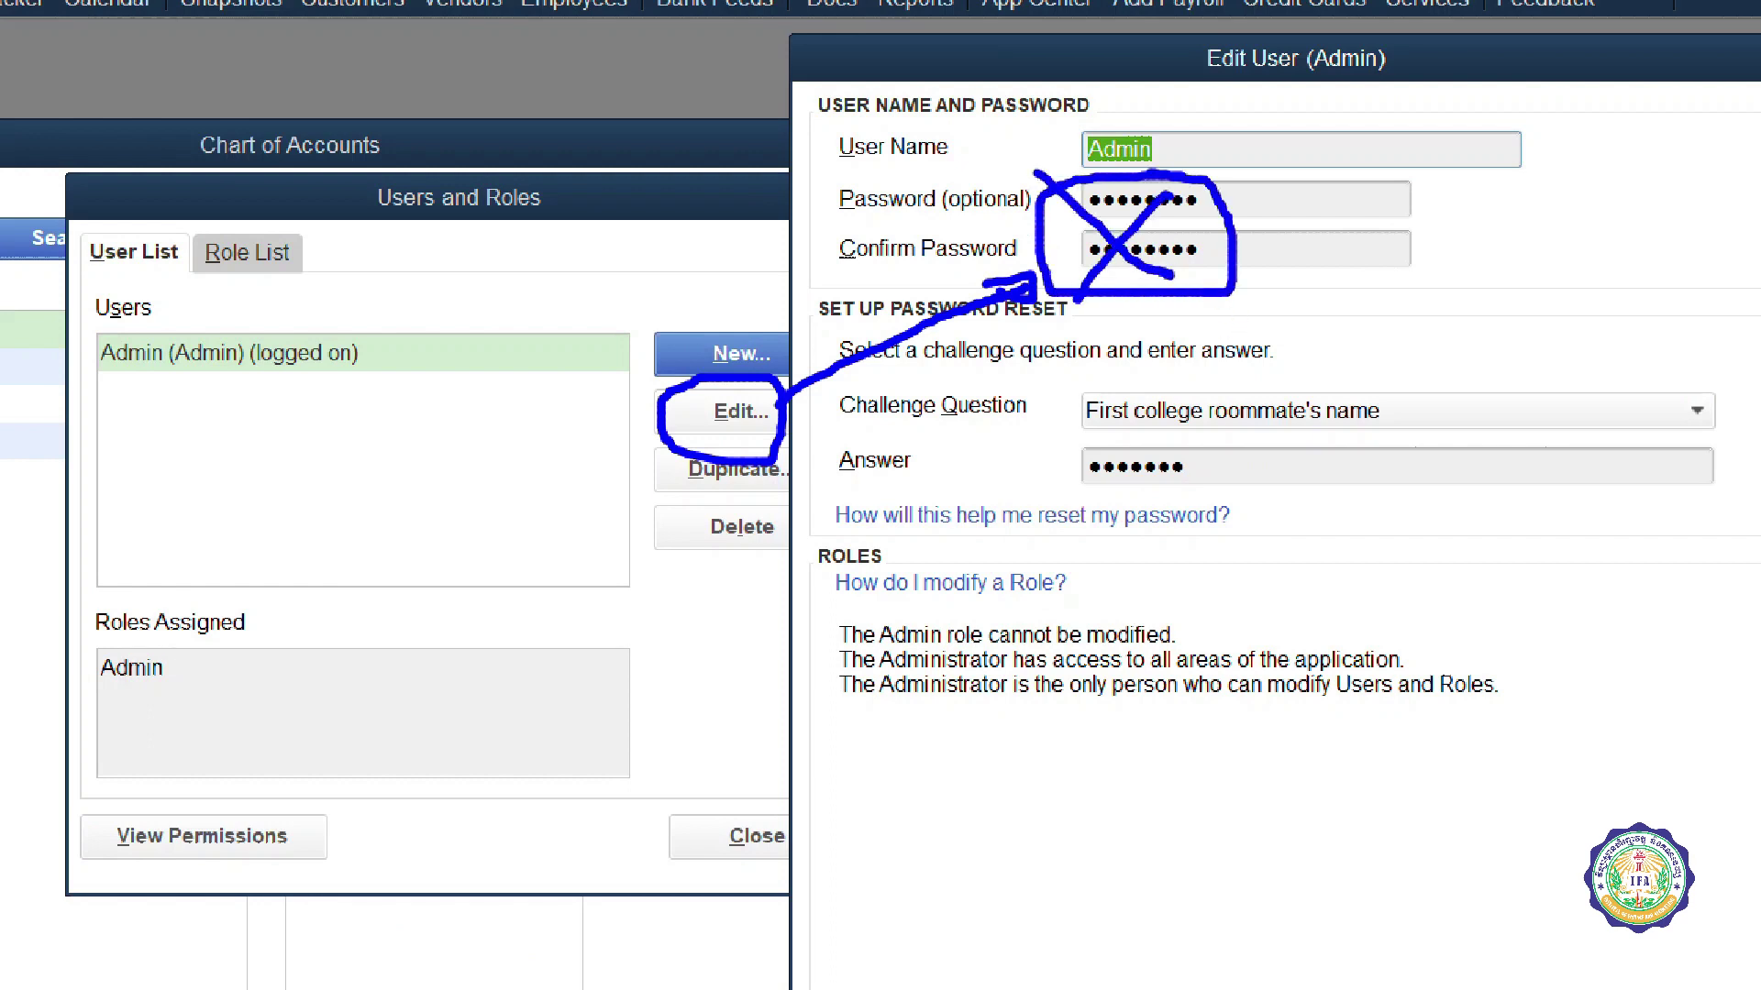
pyautogui.moveTo(1204, 261)
pyautogui.mouseDown()
pyautogui.moveTo(1319, 284)
pyautogui.moveTo(1229, 376)
pyautogui.mouseUp()
pyautogui.moveTo(1254, 338); pyautogui.dragTo(1269, 374)
pyautogui.moveTo(1269, 372); pyautogui.dragTo(1231, 338)
pyautogui.moveTo(1115, 368); pyautogui.dragTo(1214, 463)
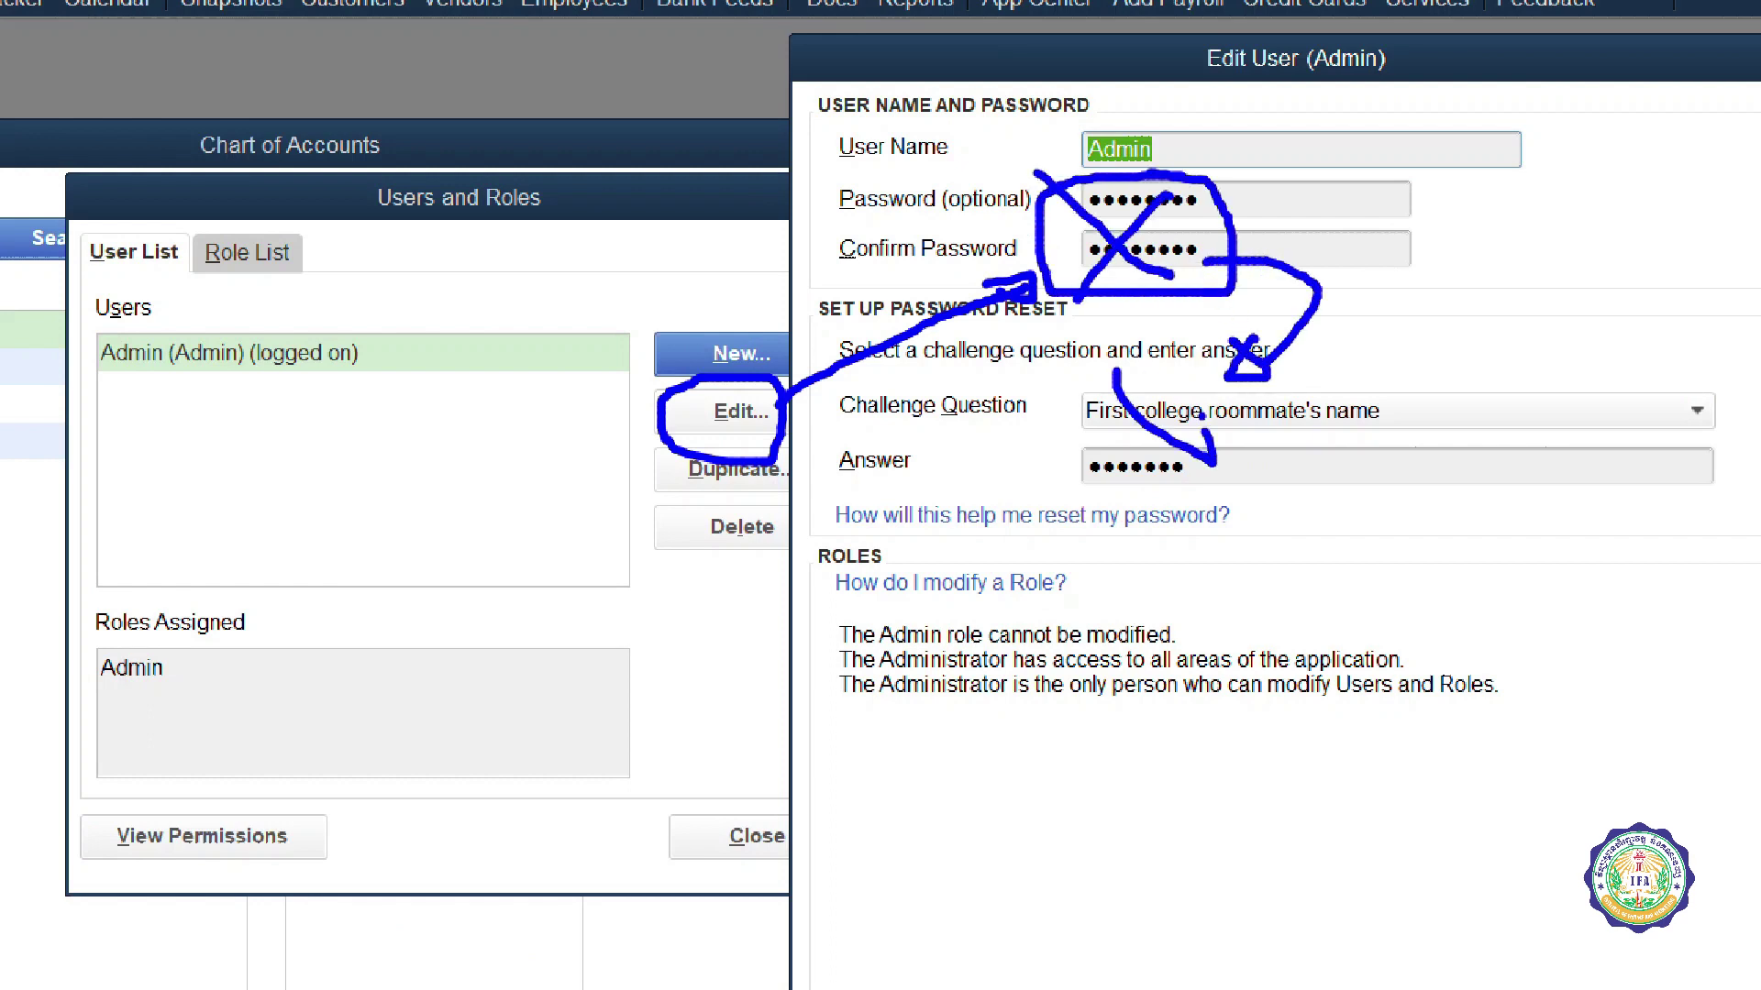
pyautogui.moveTo(1192, 381); pyautogui.dragTo(1105, 491)
pyautogui.press('Escape')
pyautogui.moveTo(1257, 233); pyautogui.dragTo(986, 236)
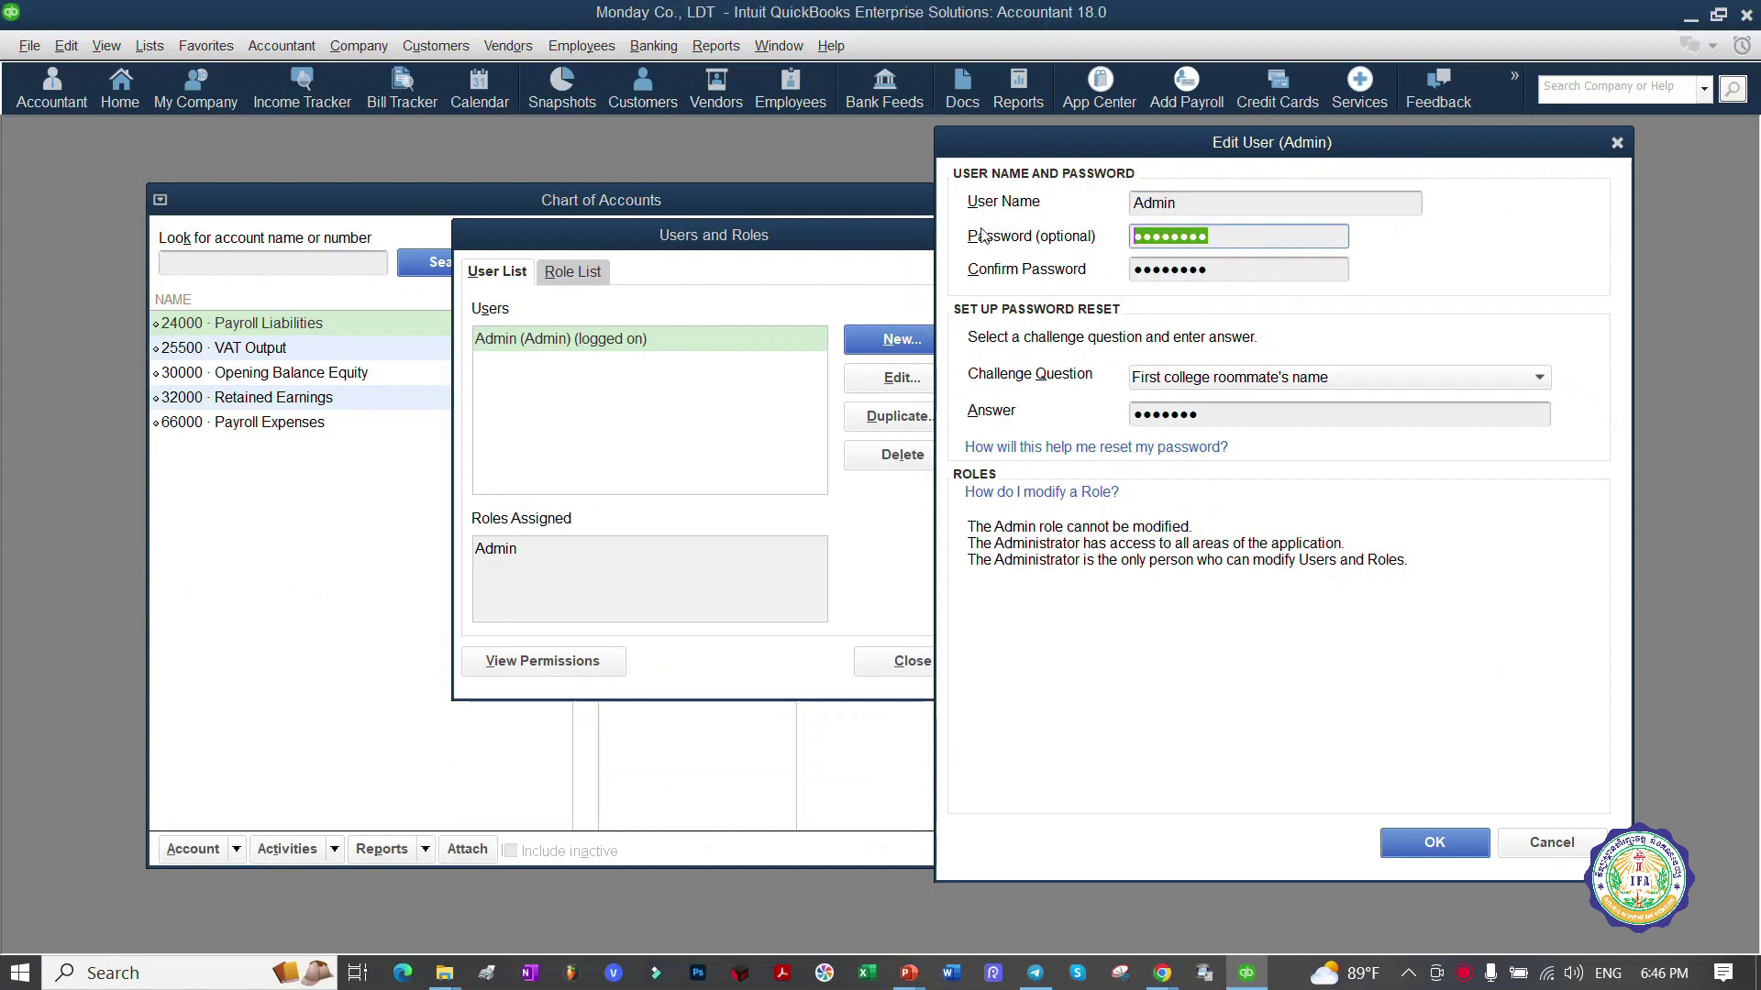
# Step: Delete the Admin password and its confirmation, then mark the emptied fields and the OK button
pyautogui.press('BackSpace')
pyautogui.press('Tab')
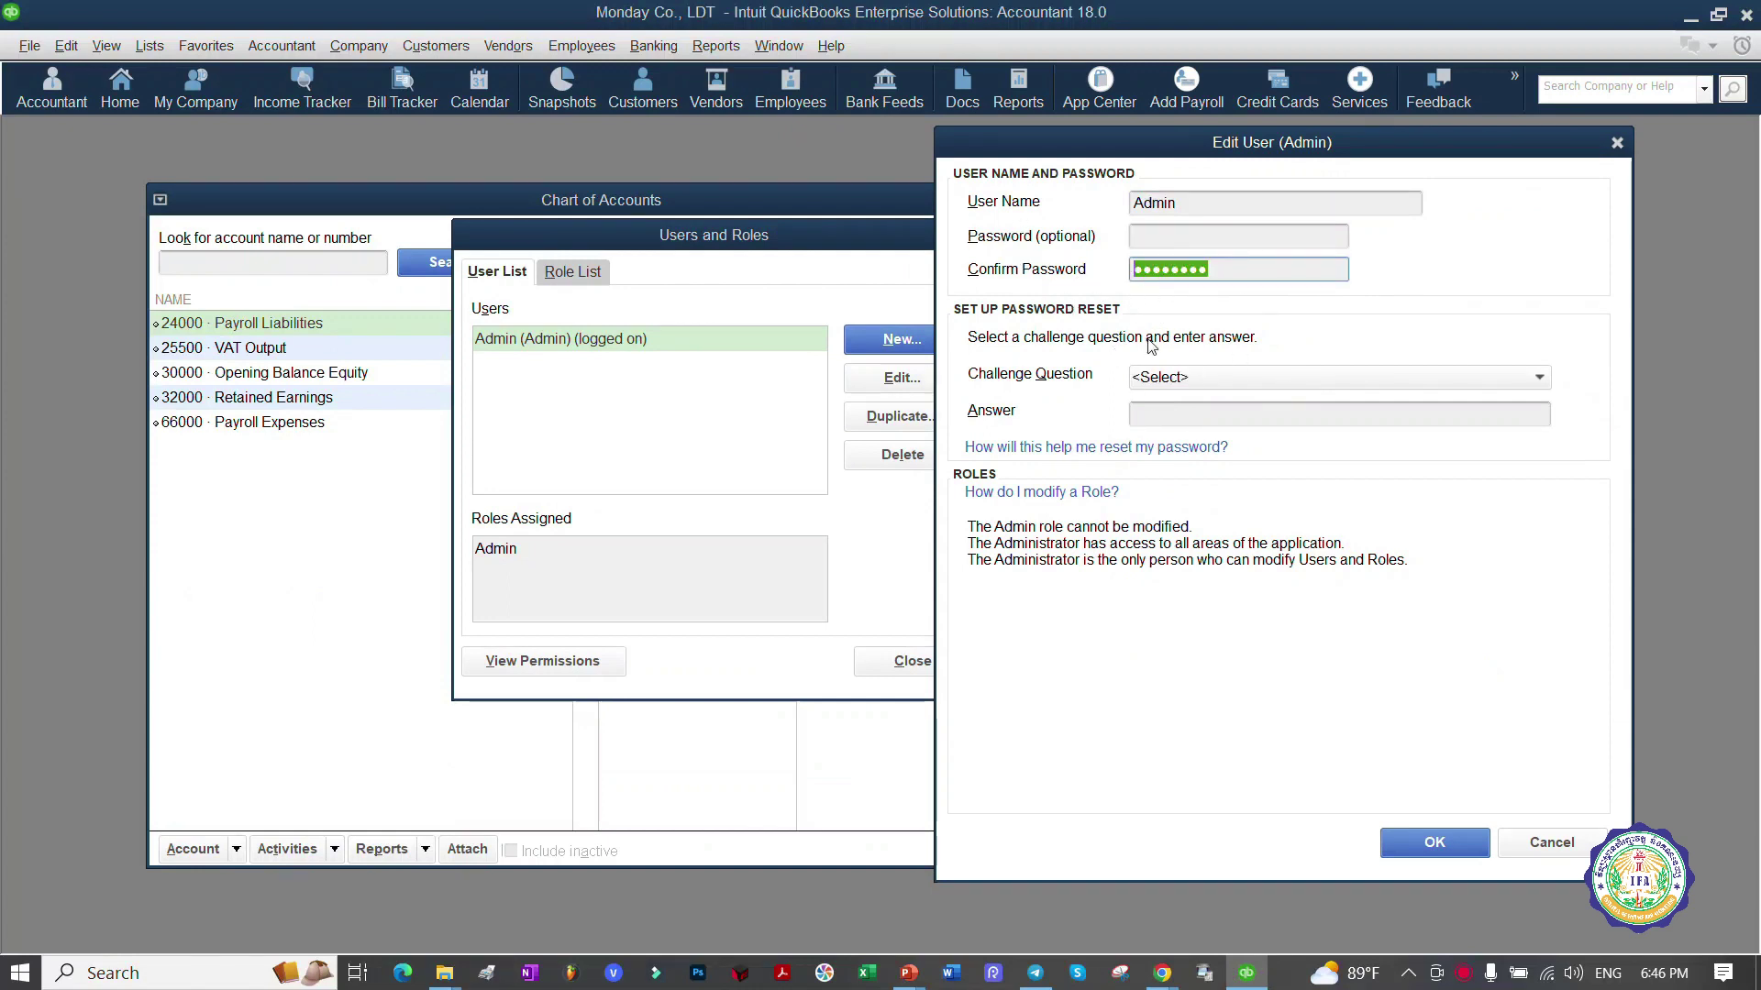
pyautogui.press('BackSpace')
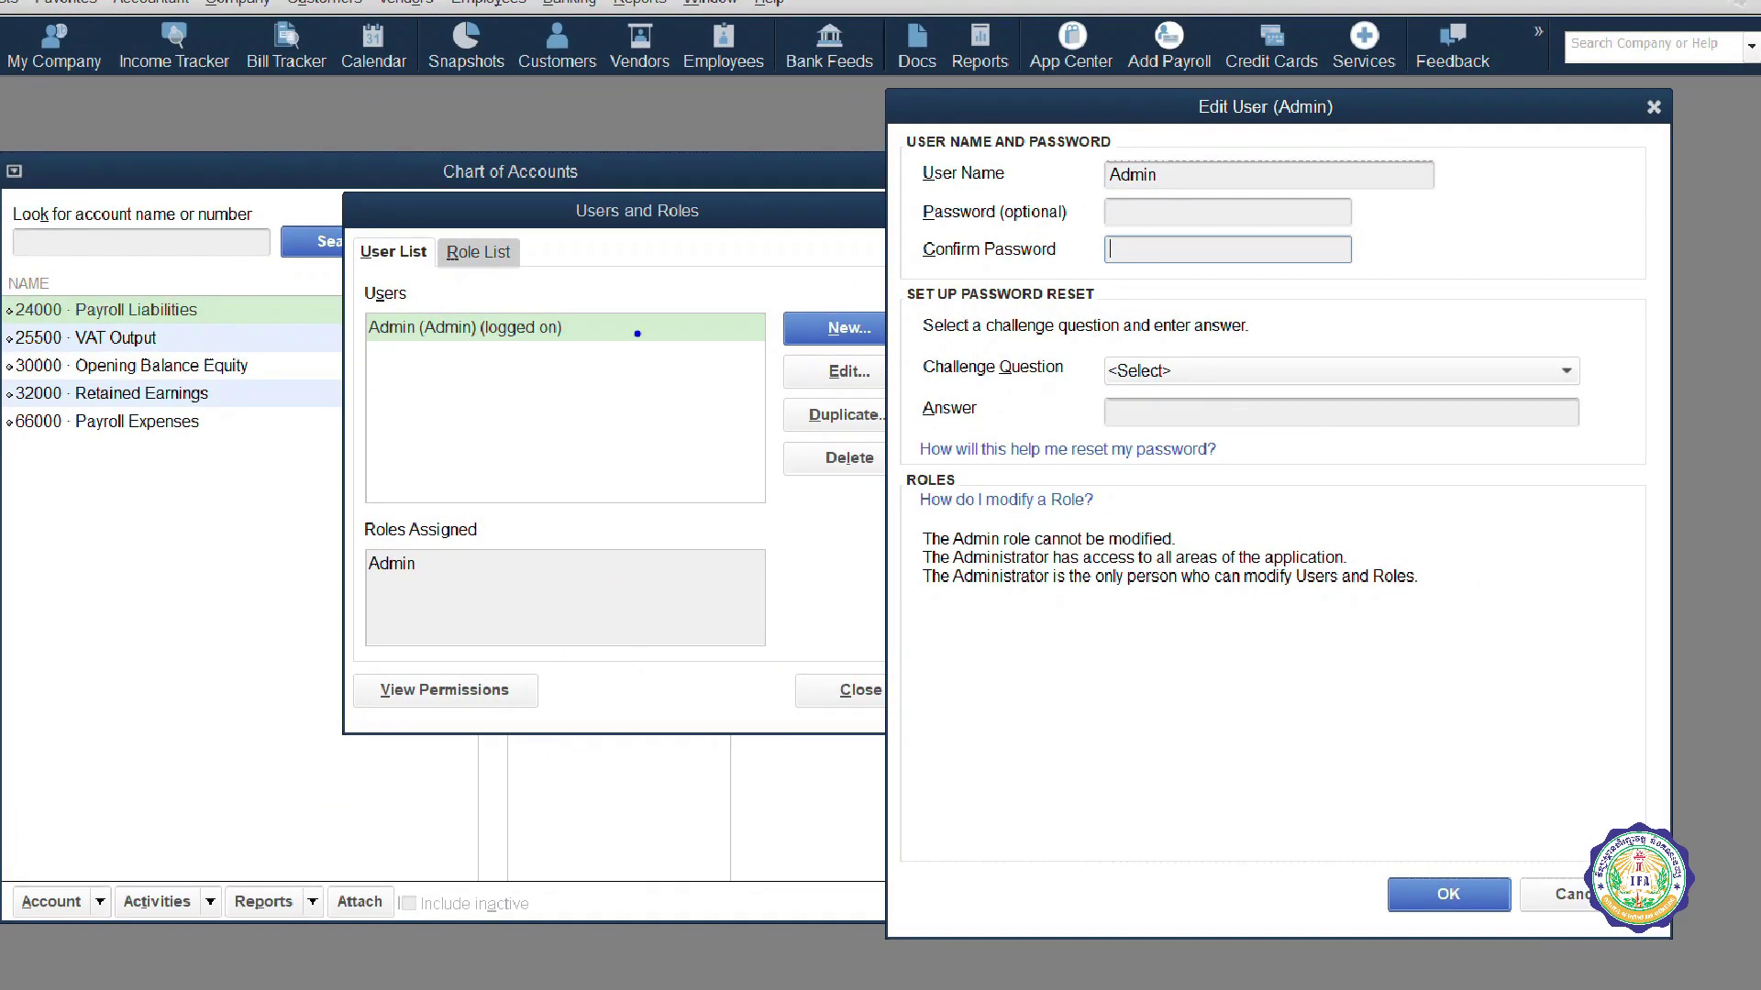
pyautogui.moveTo(848, 358)
pyautogui.mouseDown()
pyautogui.moveTo(899, 384)
pyautogui.moveTo(1023, 285)
pyautogui.mouseUp()
pyautogui.moveTo(1132, 196); pyautogui.dragTo(1183, 255)
pyautogui.moveTo(1180, 209); pyautogui.dragTo(1119, 254)
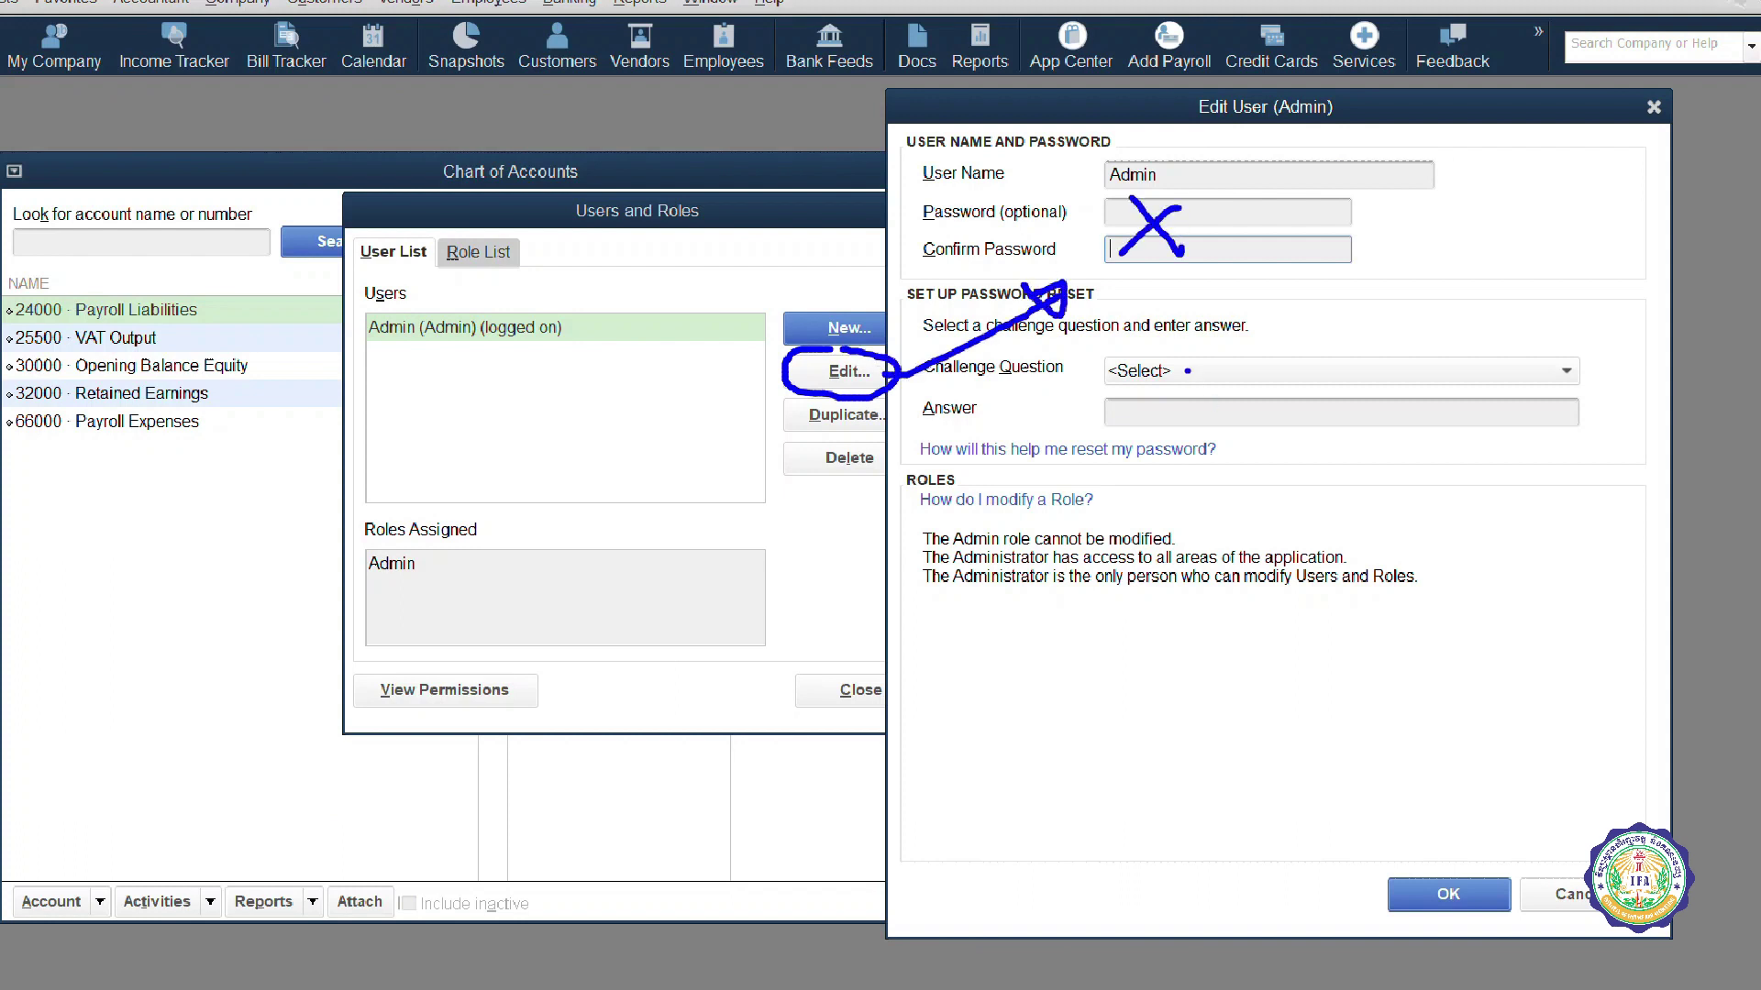
pyautogui.moveTo(1188, 371); pyautogui.dragTo(1229, 426)
pyautogui.moveTo(1227, 385); pyautogui.dragTo(1164, 428)
pyautogui.moveTo(1454, 880)
pyautogui.mouseDown()
pyautogui.moveTo(1467, 917)
pyautogui.moveTo(1416, 862)
pyautogui.mouseUp()
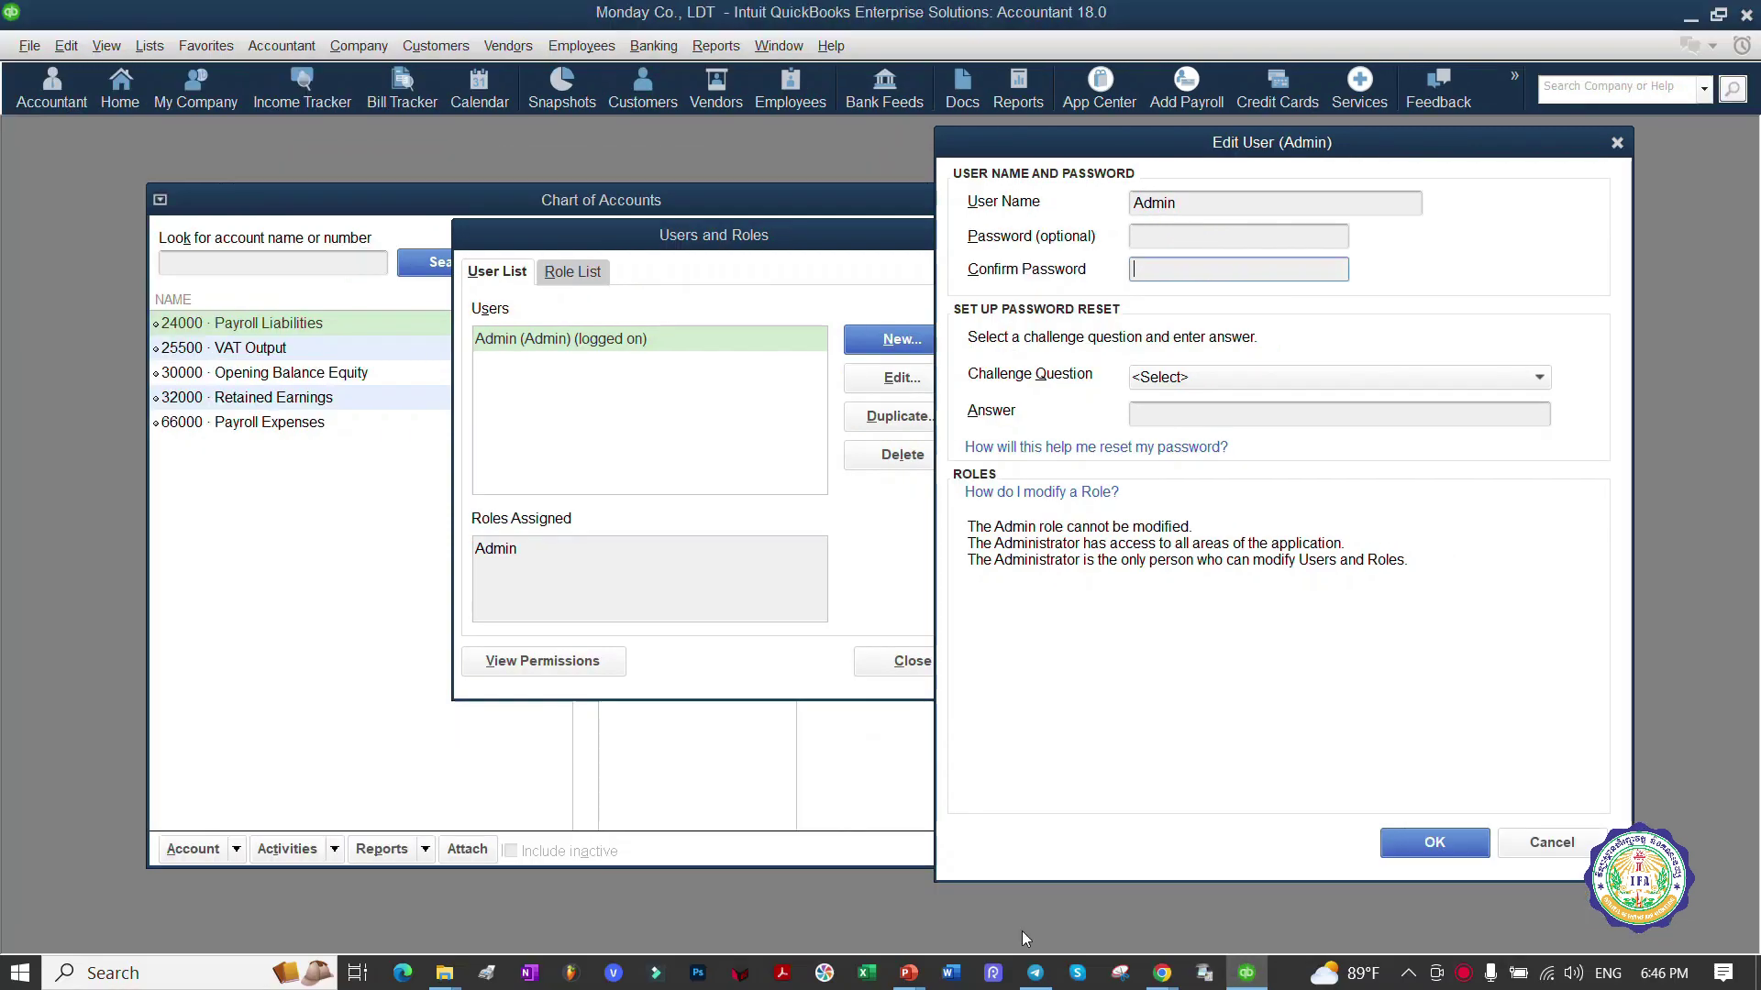
# Step: Send a screenshot of the cleared fields to the Telegram group chat and return to QuickBooks
pyautogui.click(1036, 973)
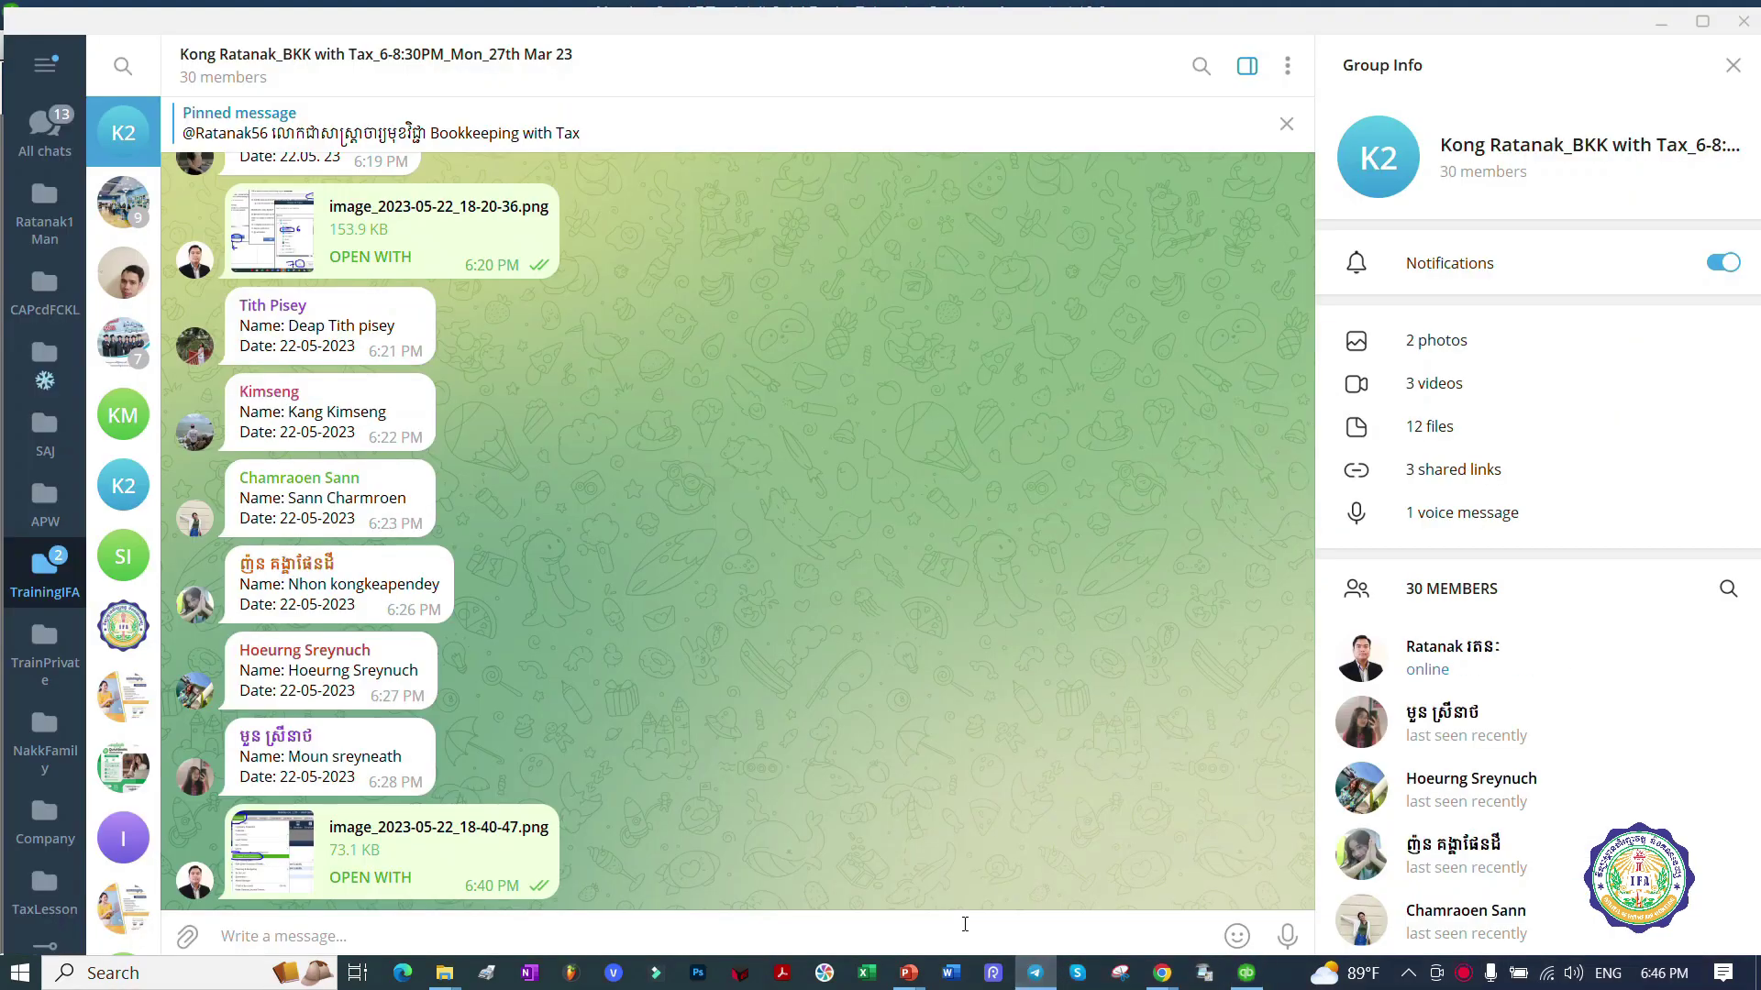
pyautogui.hotkey('ctrl', 'v')
pyautogui.press('Return')
pyautogui.click(1246, 973)
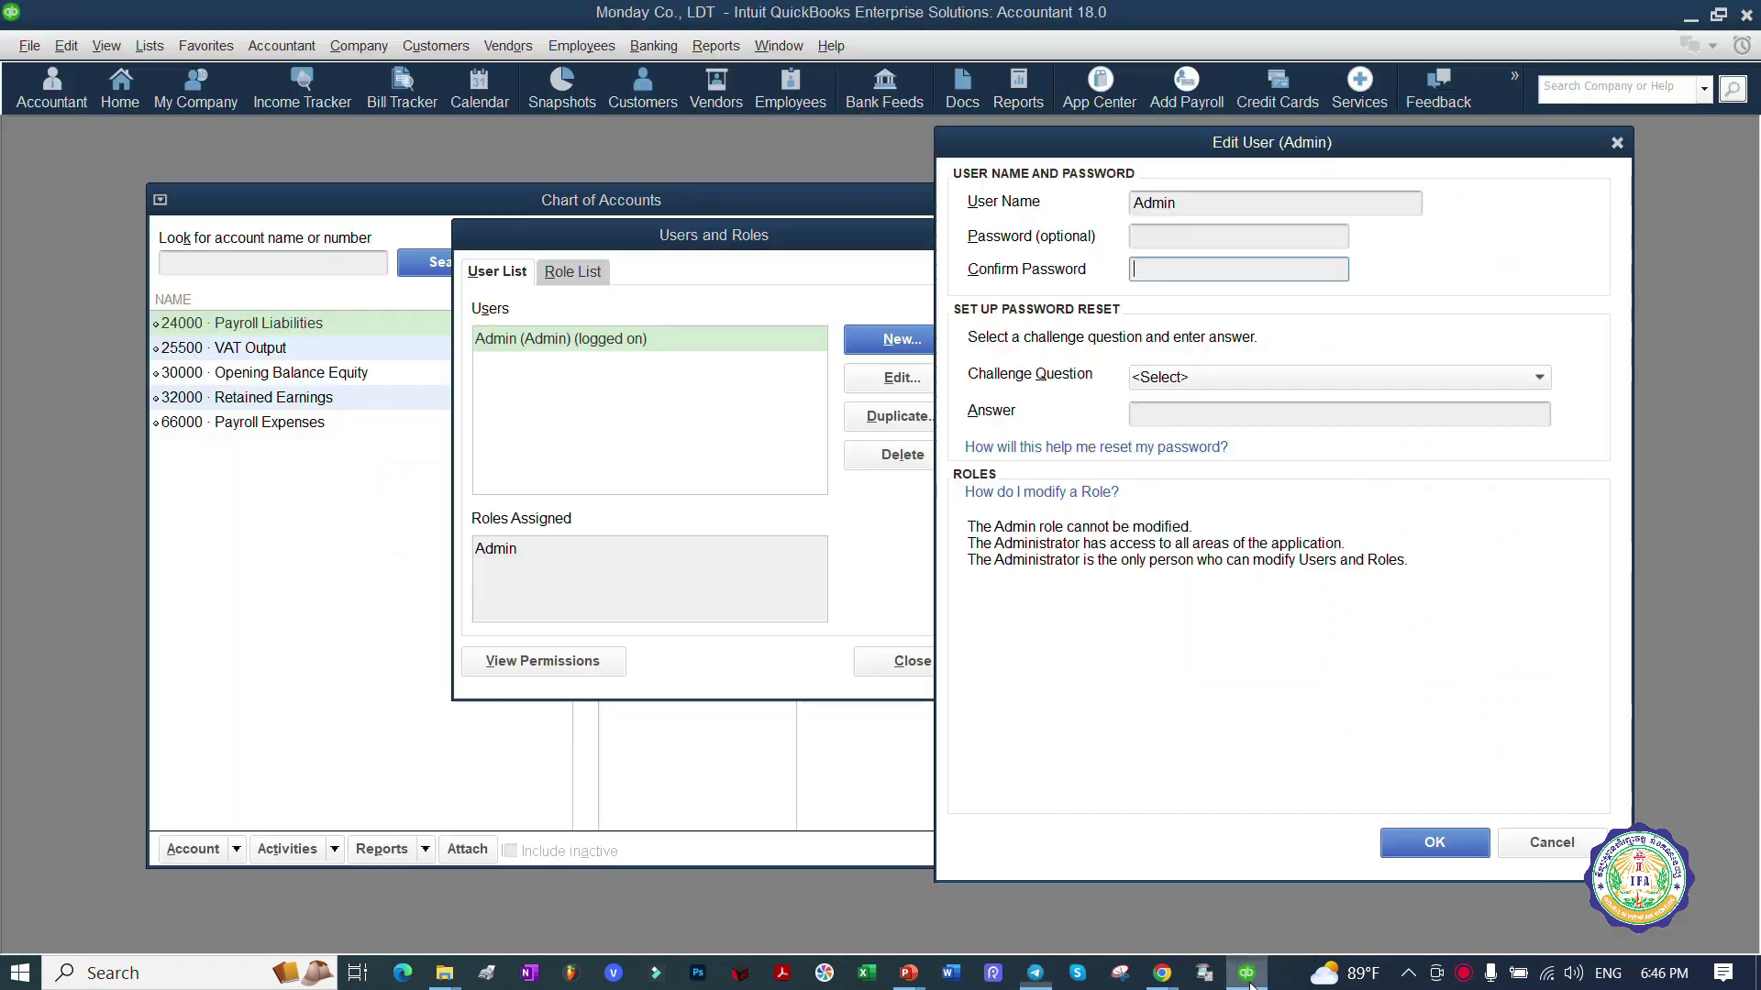
# Step: Save Admin without a password, declining the No Password Entered prompt and suppressing future reminders
pyautogui.click(1431, 852)
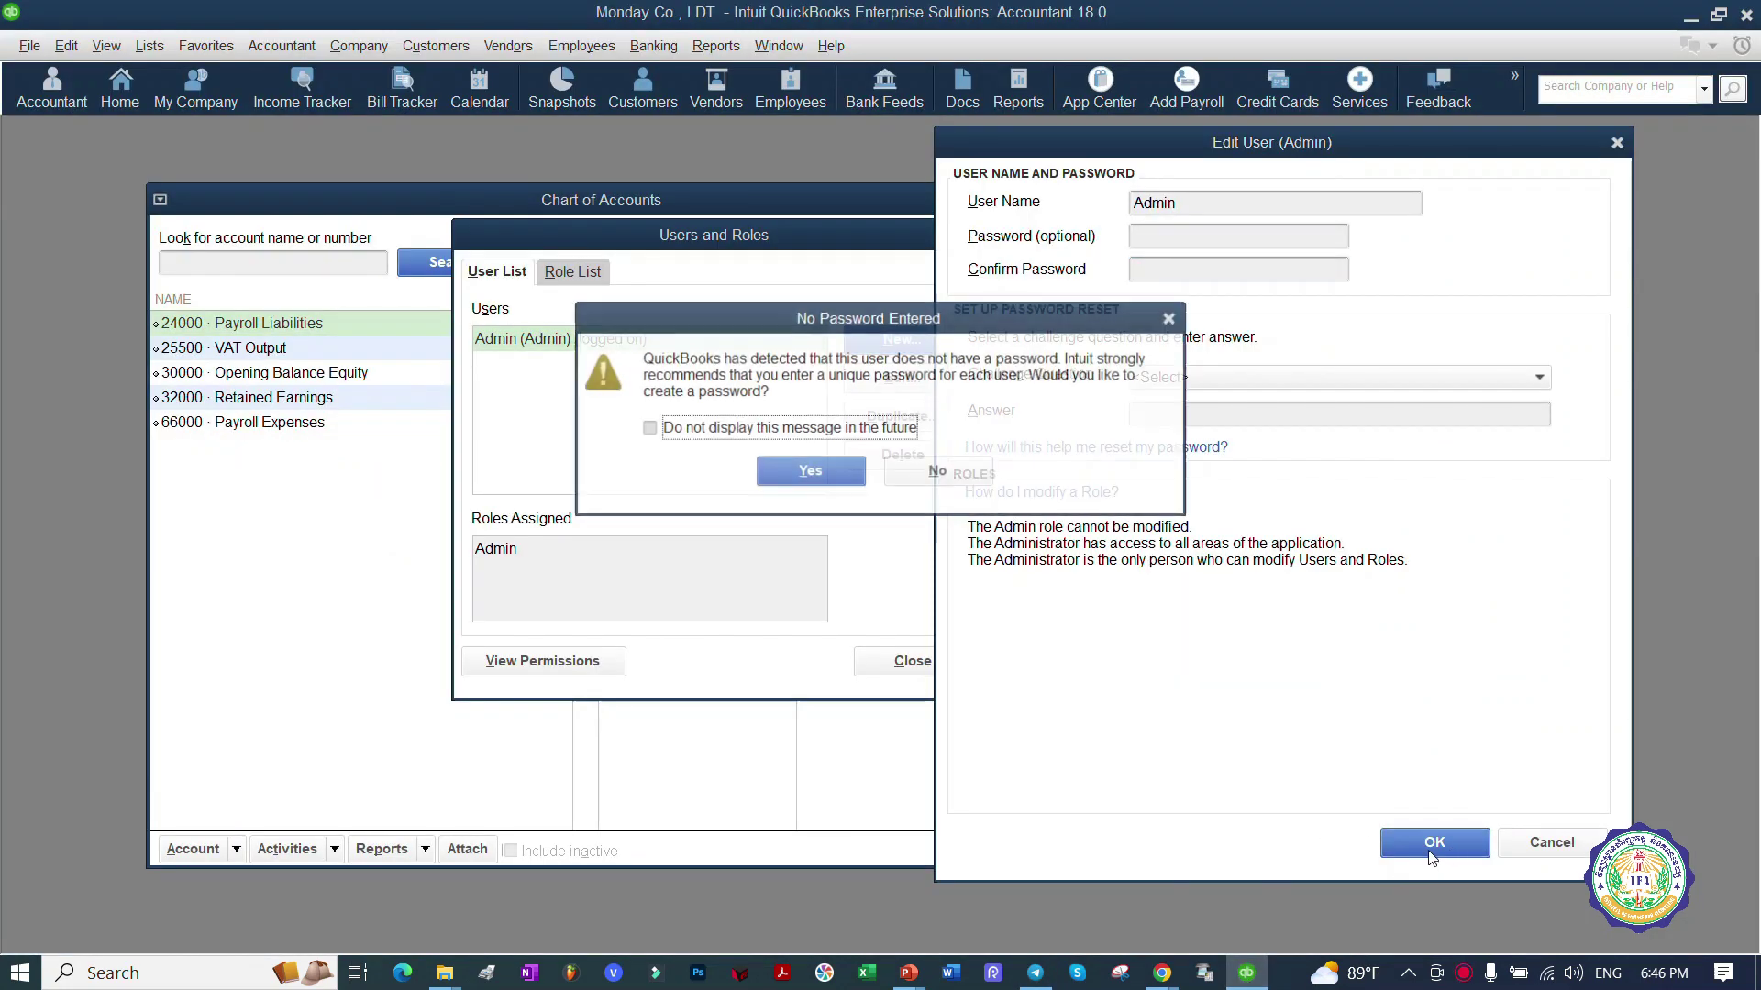
pyautogui.moveTo(1024, 320); pyautogui.dragTo(1156, 486)
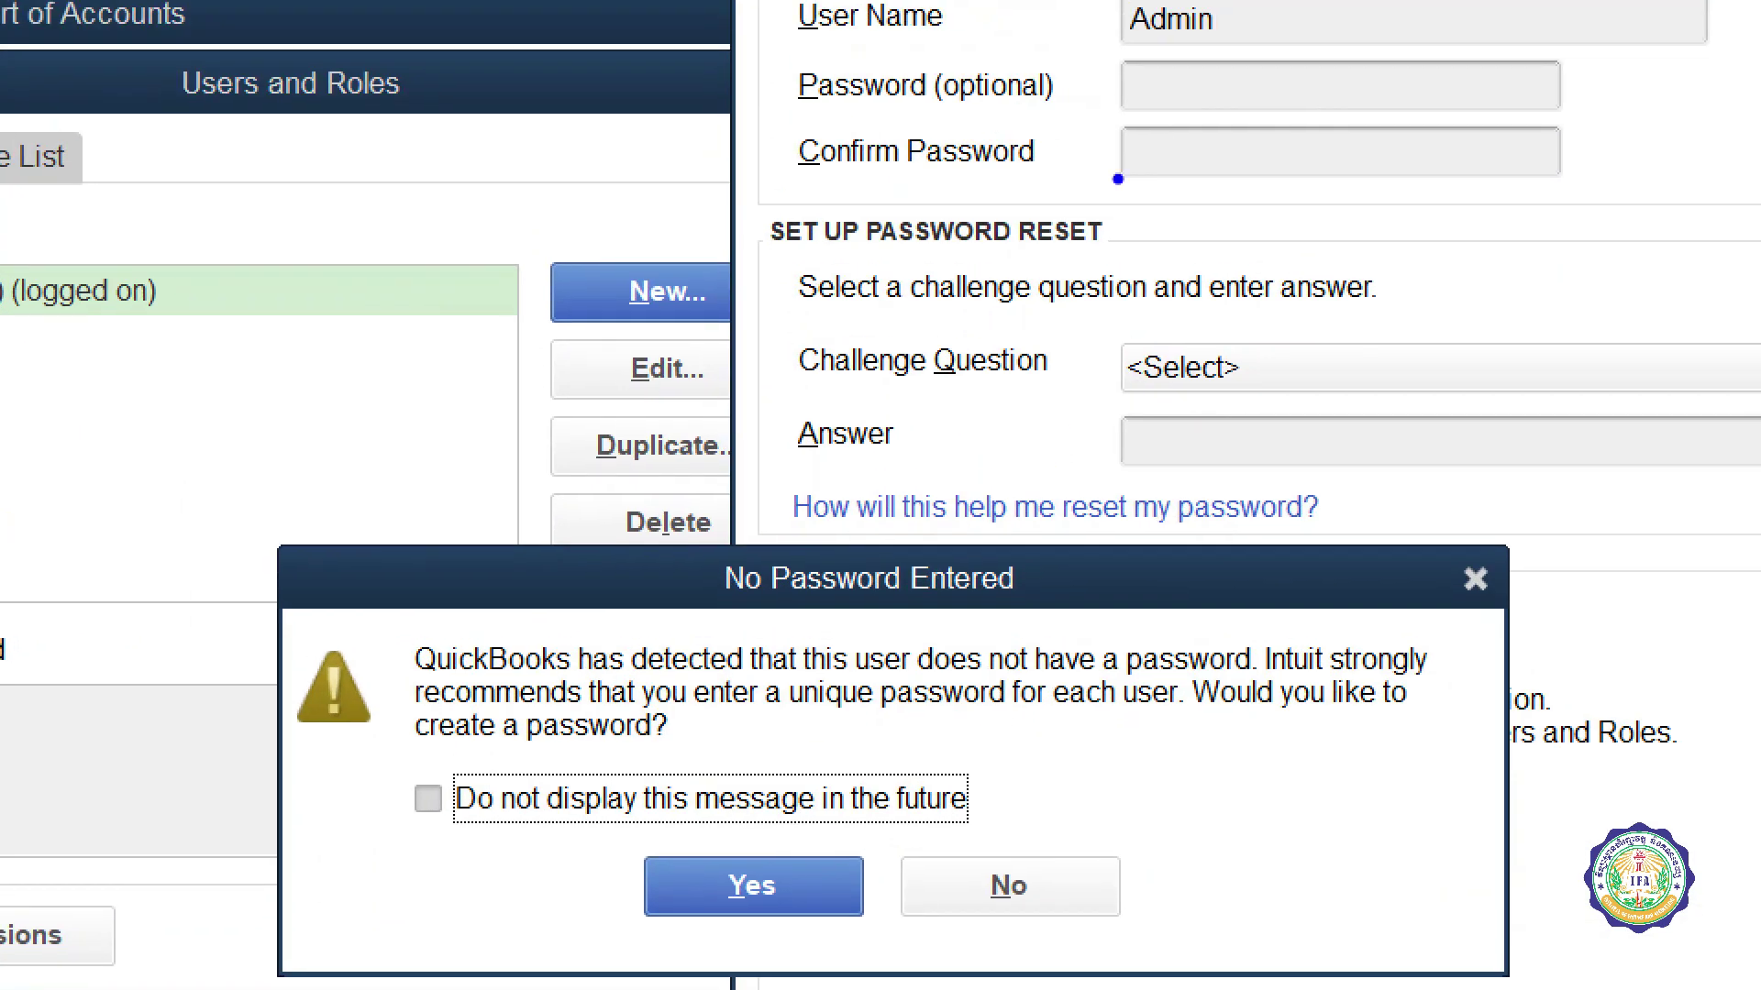
pyautogui.moveTo(402, 754); pyautogui.dragTo(738, 754)
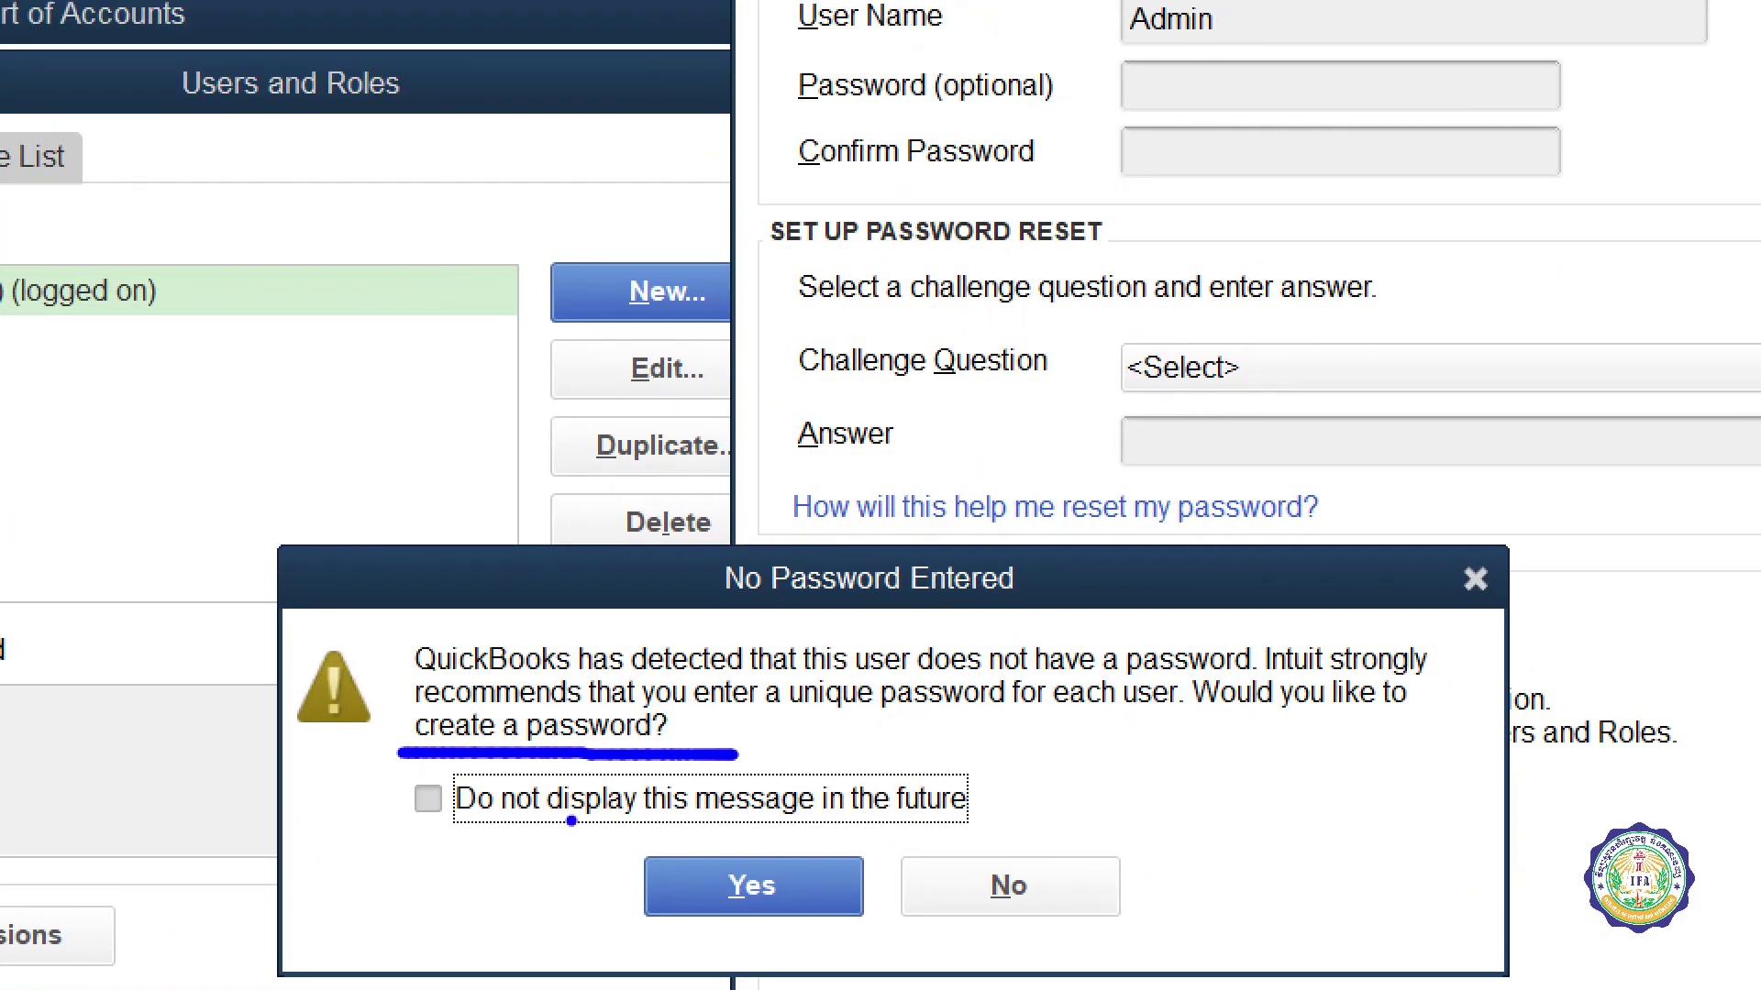
pyautogui.moveTo(410, 783); pyautogui.dragTo(523, 766)
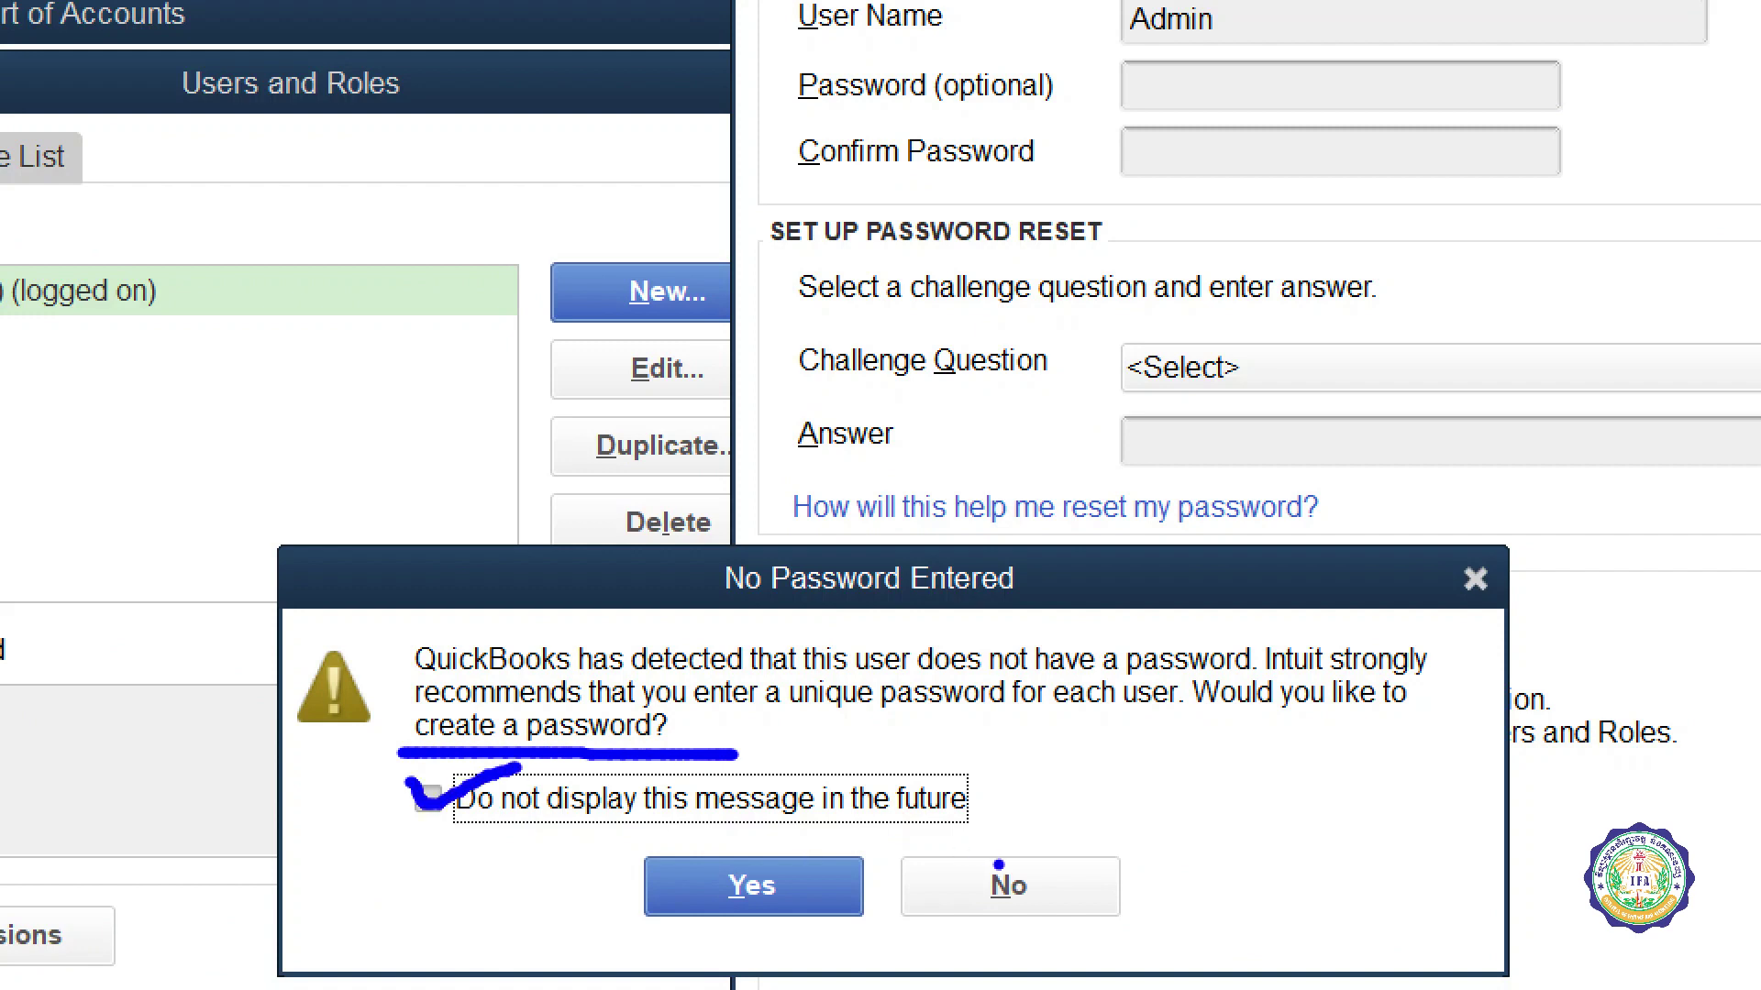
pyautogui.moveTo(1018, 862); pyautogui.dragTo(1229, 788)
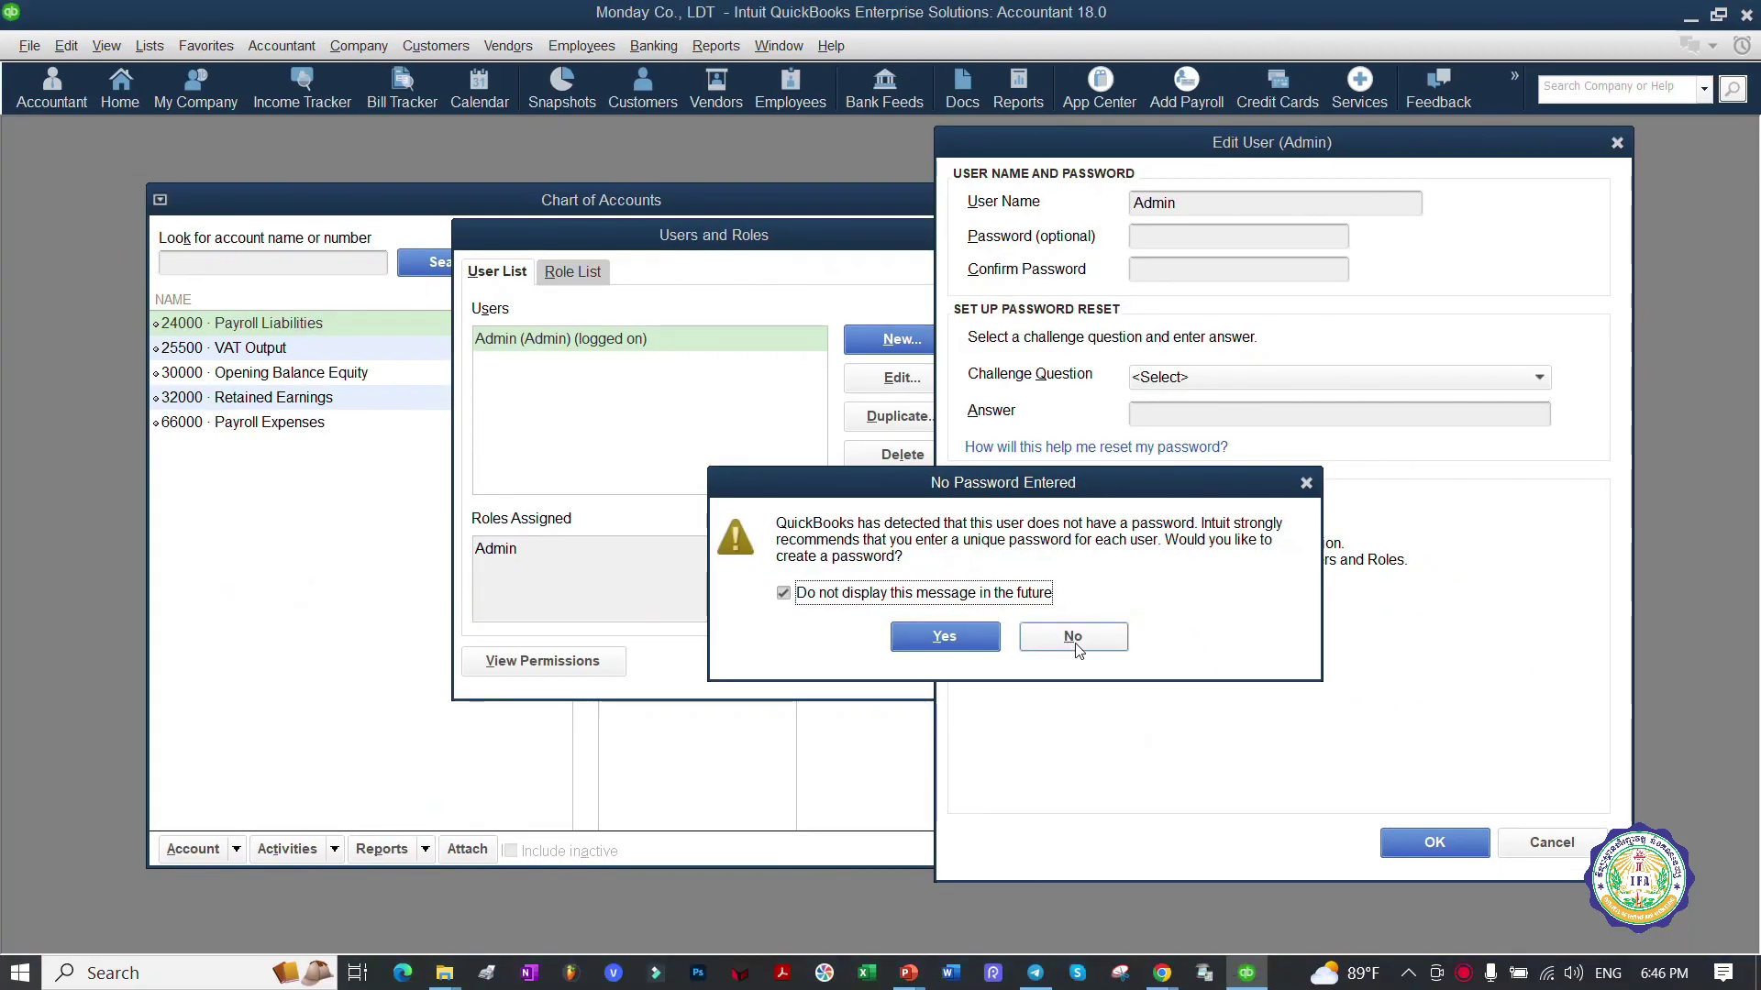
pyautogui.click(1009, 886)
pyautogui.click(1436, 839)
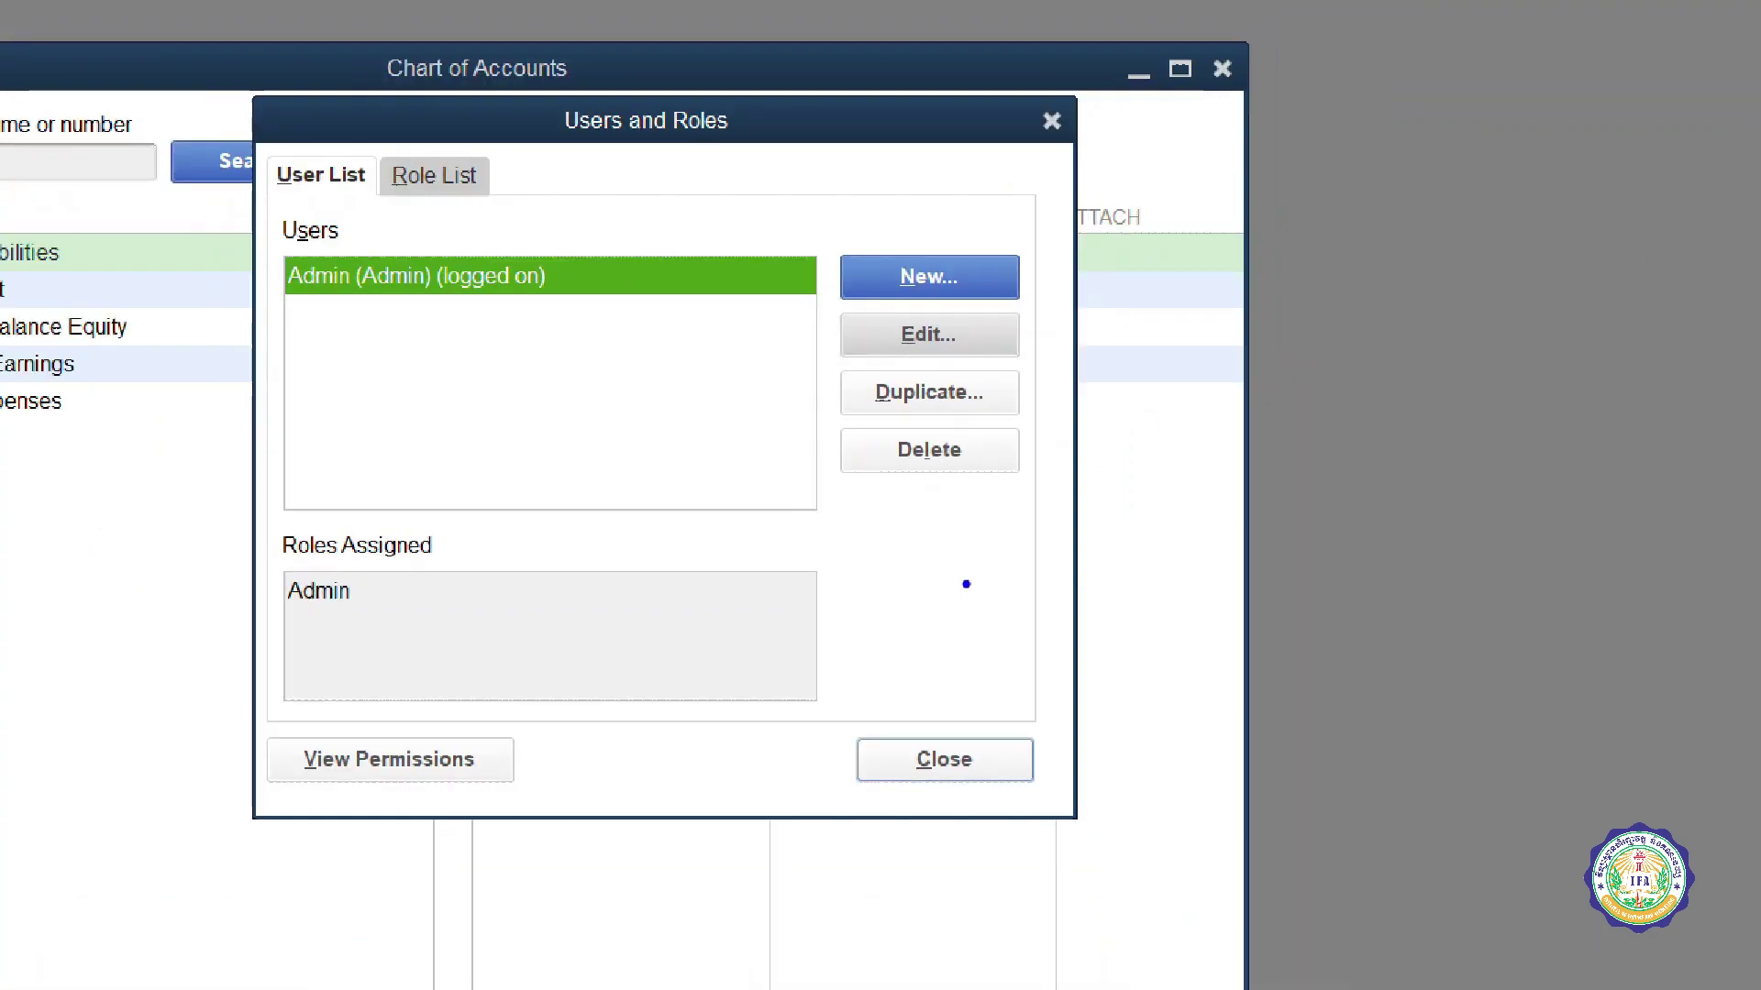
# Step: Mark the Close button and close the Users and Roles list
pyautogui.moveTo(933, 625); pyautogui.dragTo(859, 649)
pyautogui.moveTo(862, 739)
pyautogui.mouseDown()
pyautogui.moveTo(1027, 788)
pyautogui.moveTo(1018, 720)
pyautogui.moveTo(936, 798)
pyautogui.mouseUp()
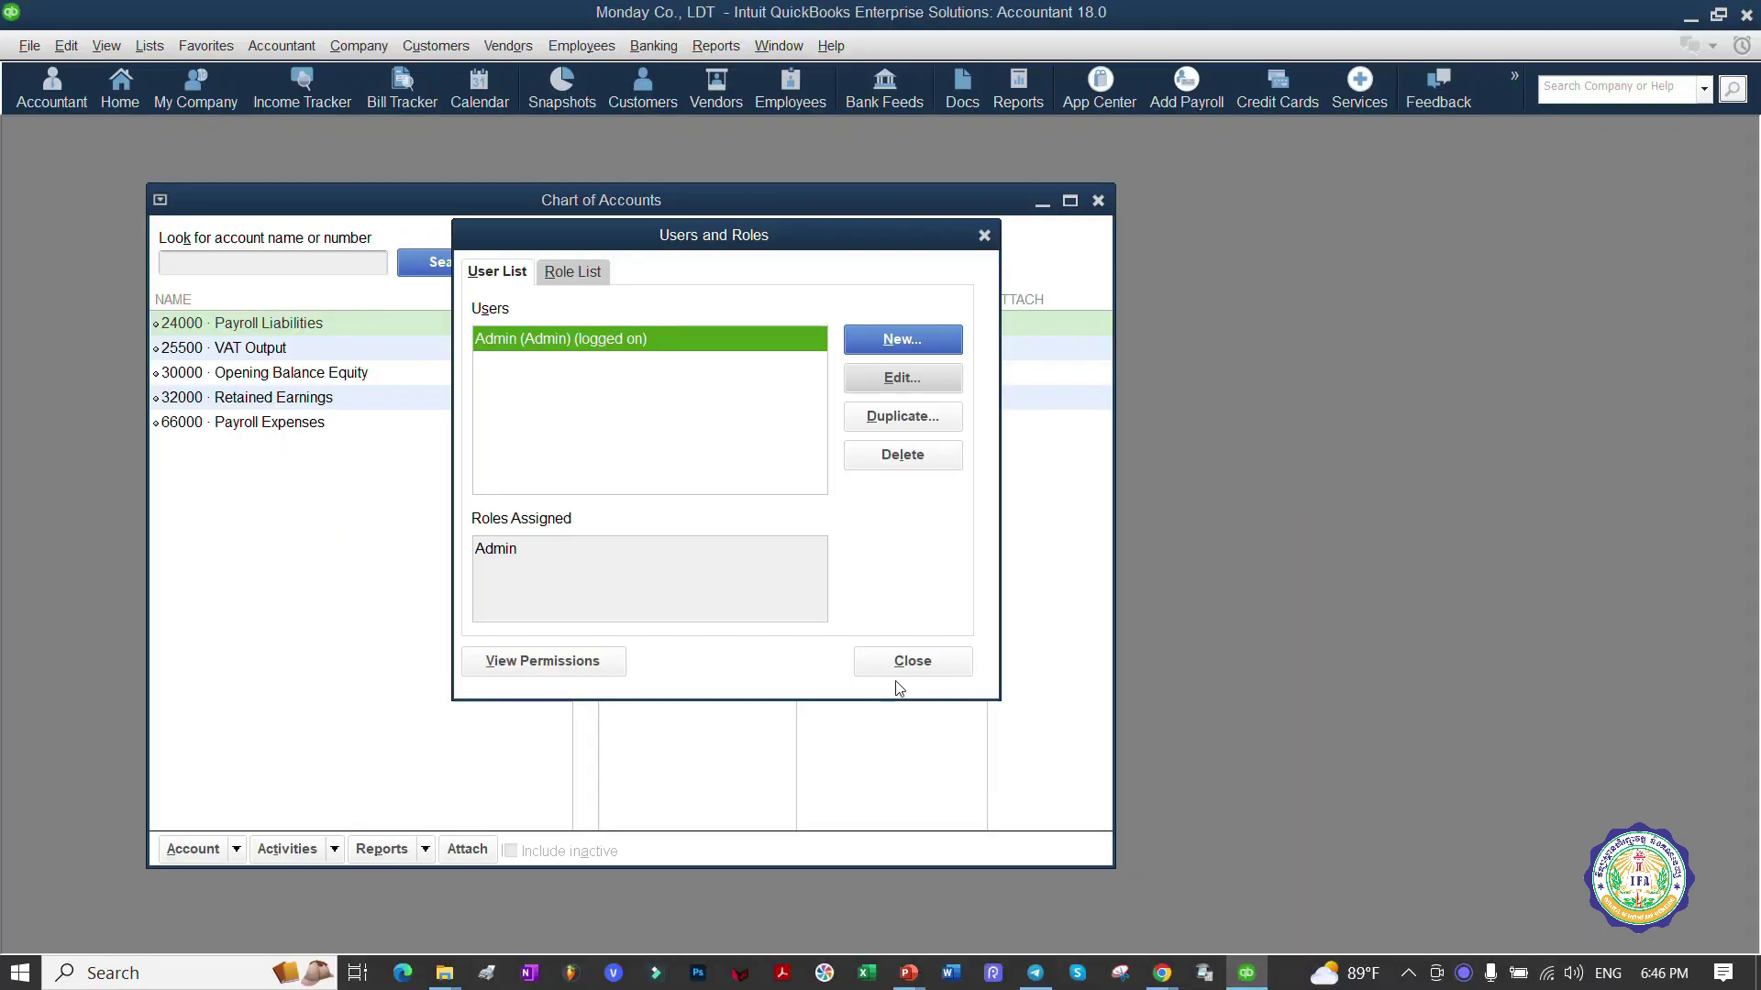
pyautogui.click(910, 662)
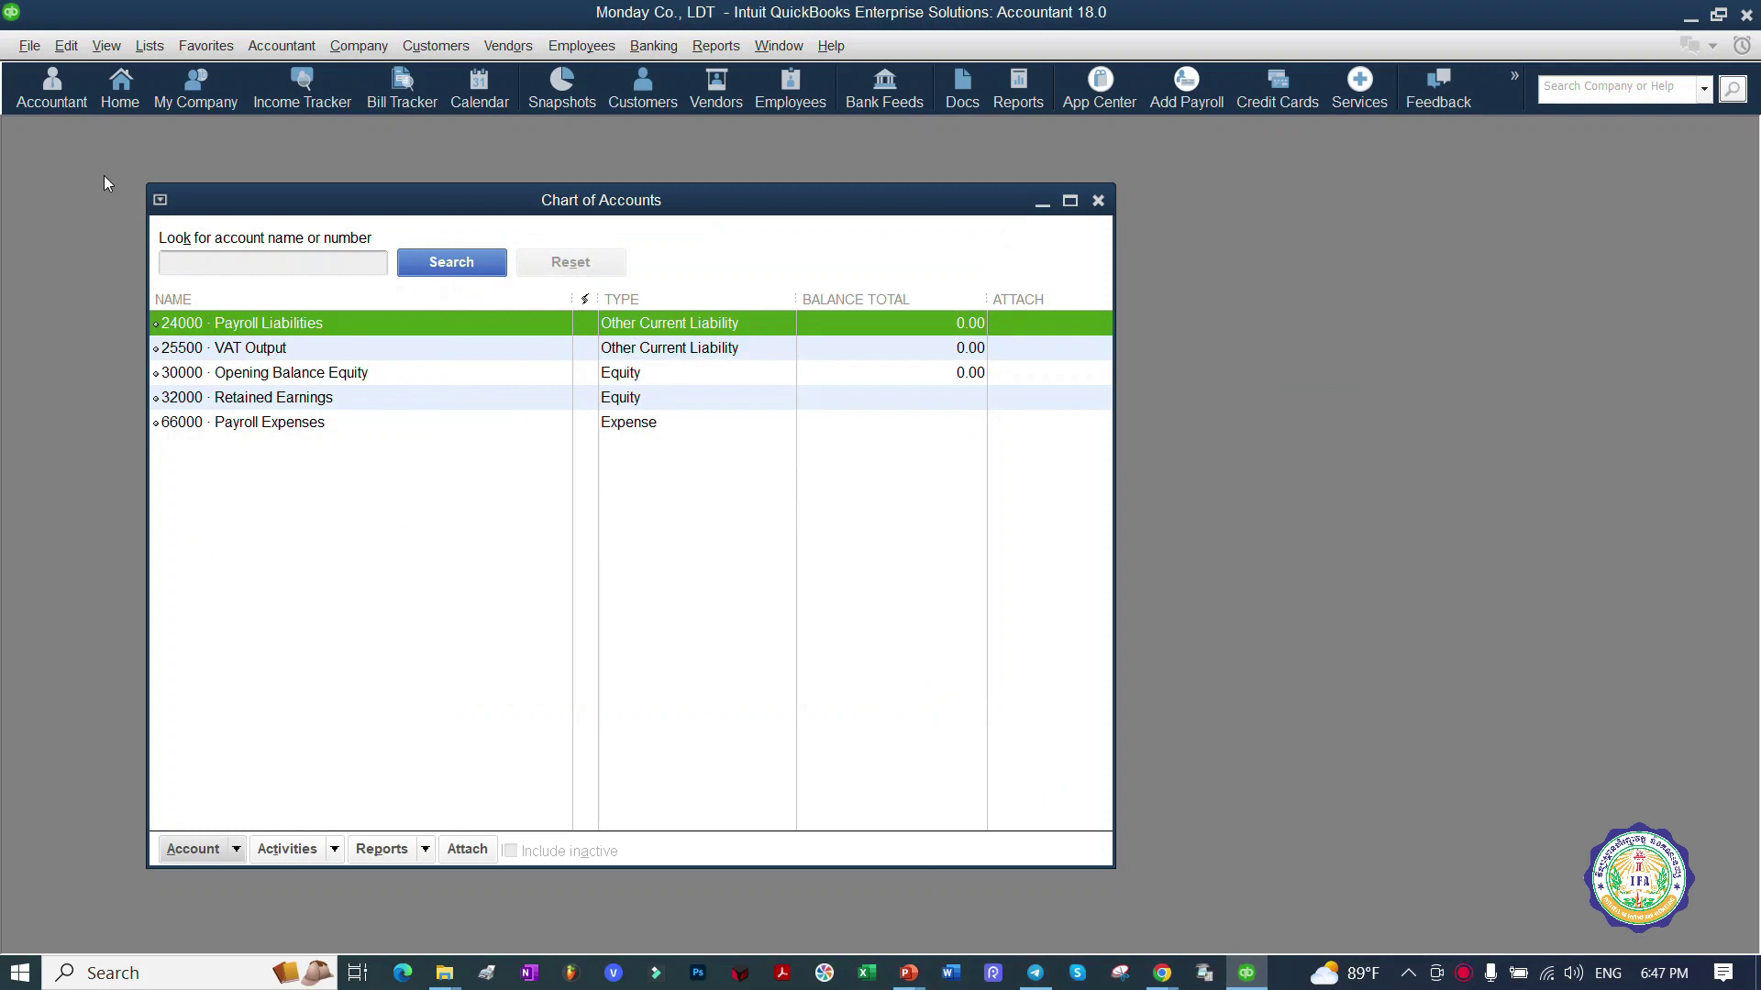
# Step: Close the Monday Co., LDT company file from the File menu
pyautogui.click(17, 44)
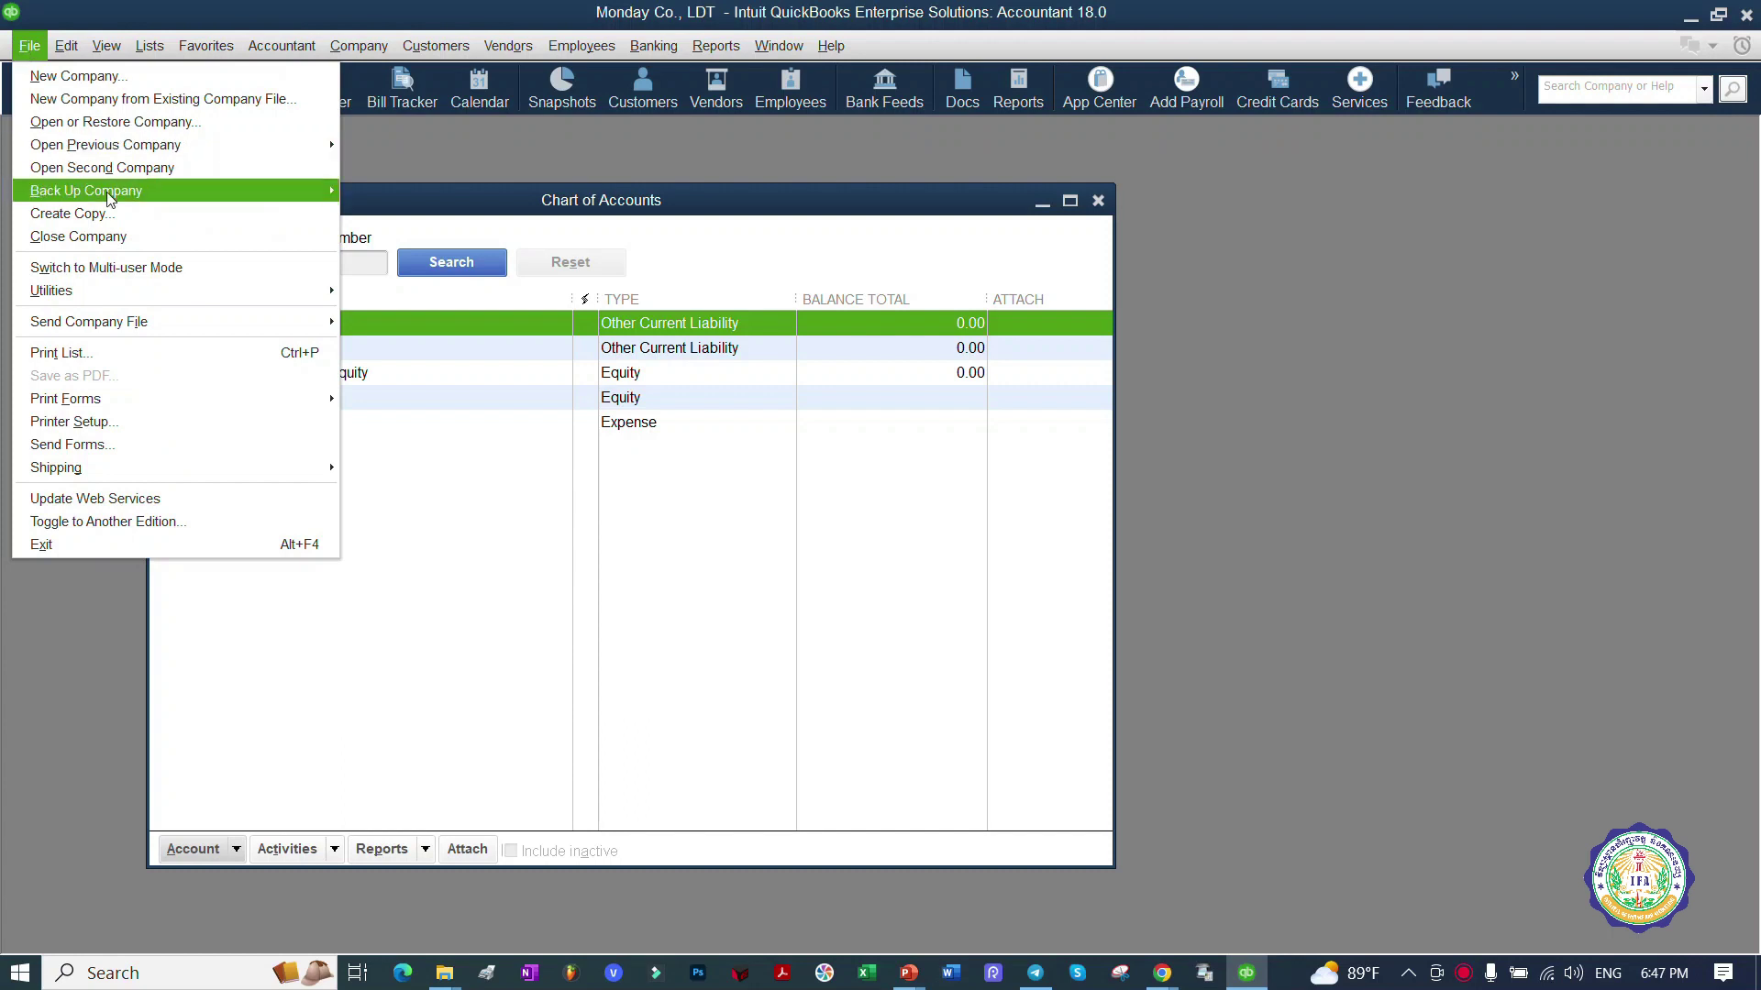
pyautogui.click(150, 233)
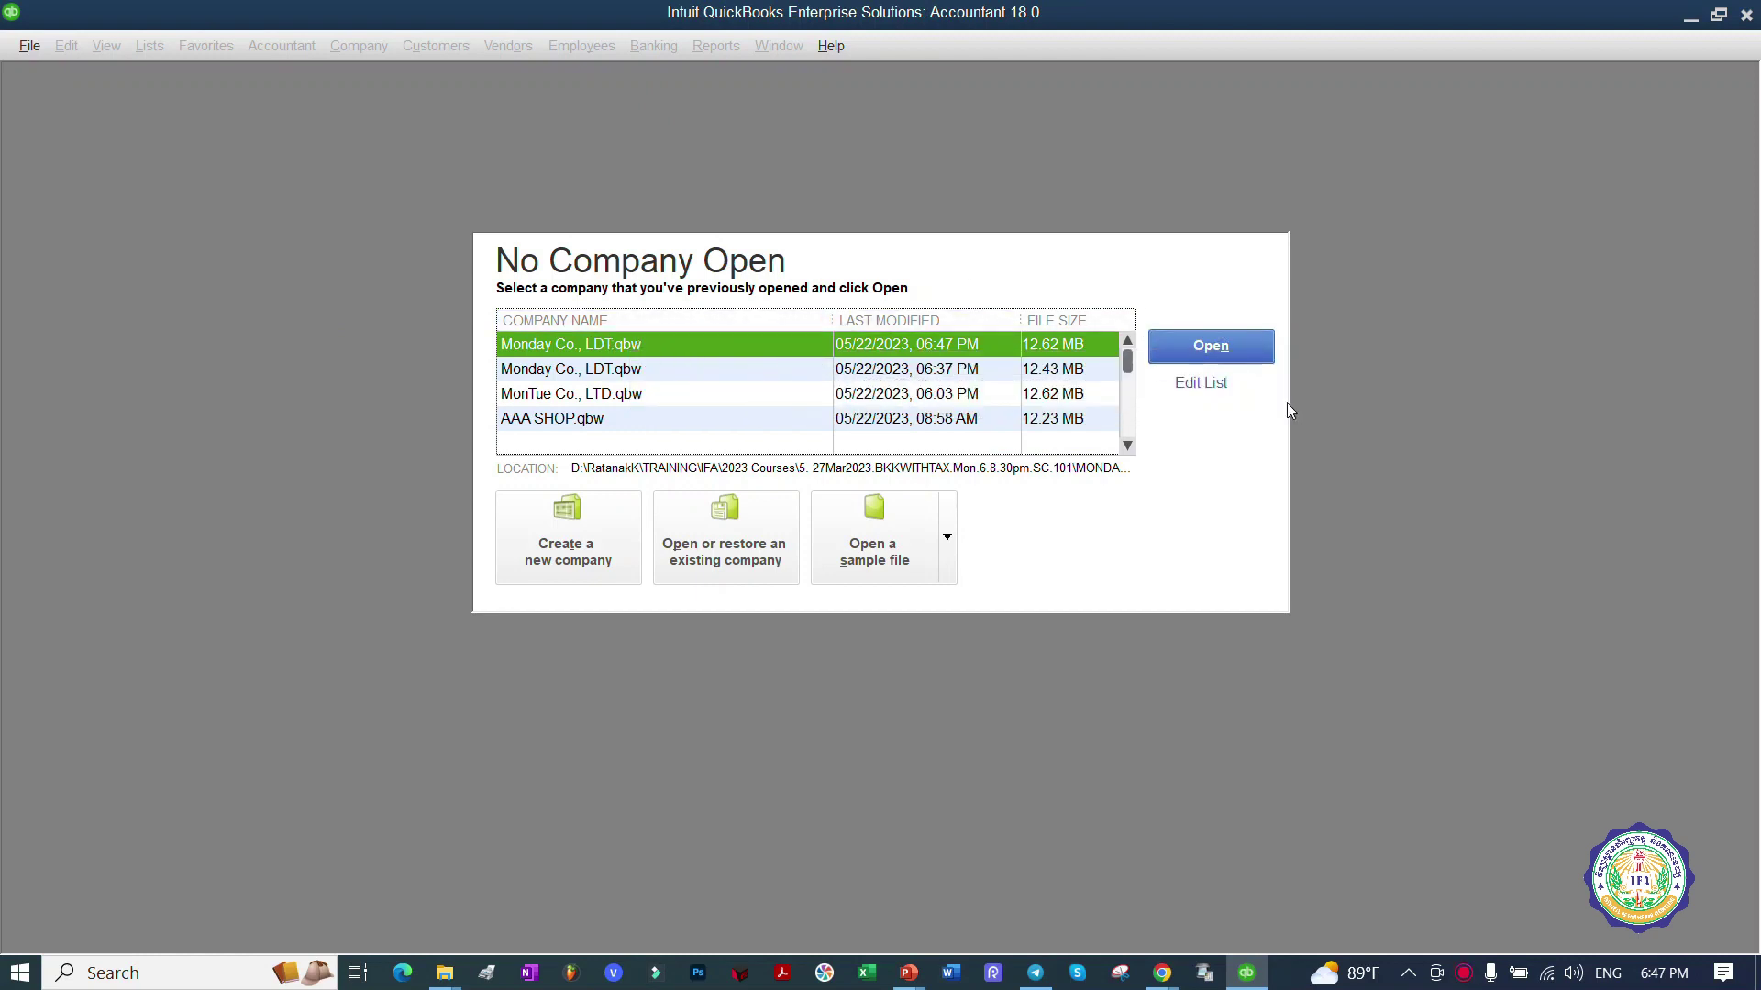
# Step: Open Monday Co., LDT.qbw password-free, close its Home page, and advance PowerPoint to slide 8
pyautogui.click(1224, 356)
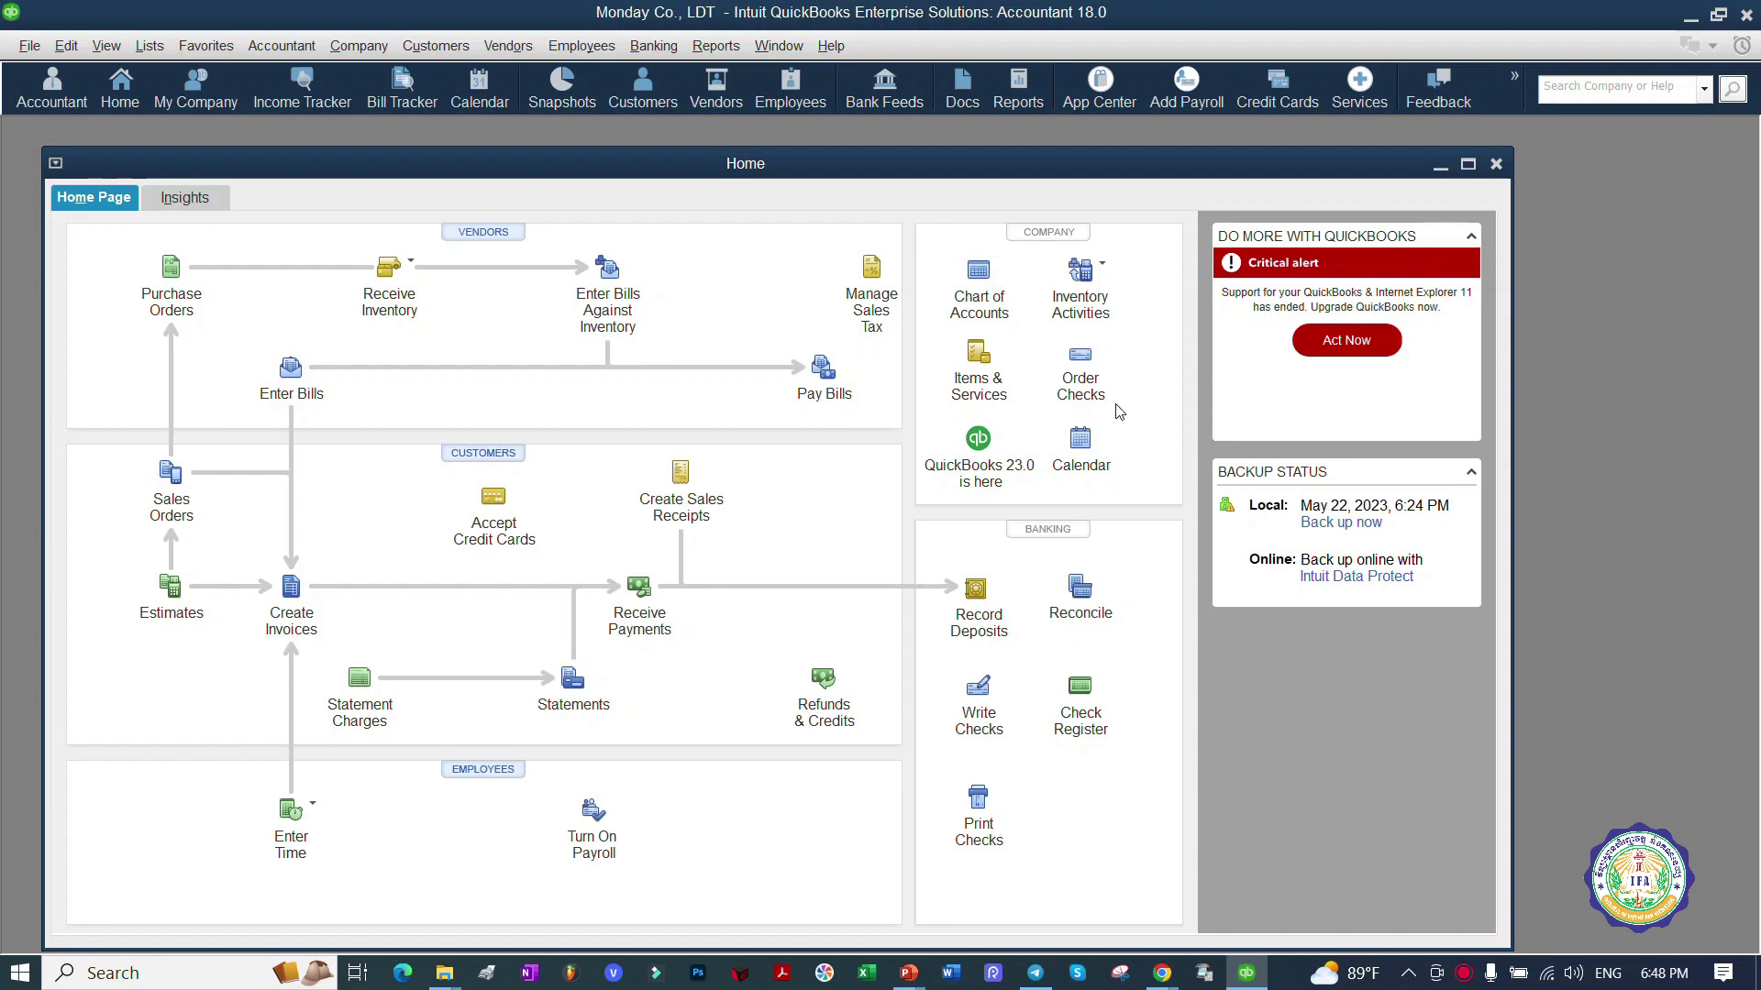
pyautogui.click(1495, 165)
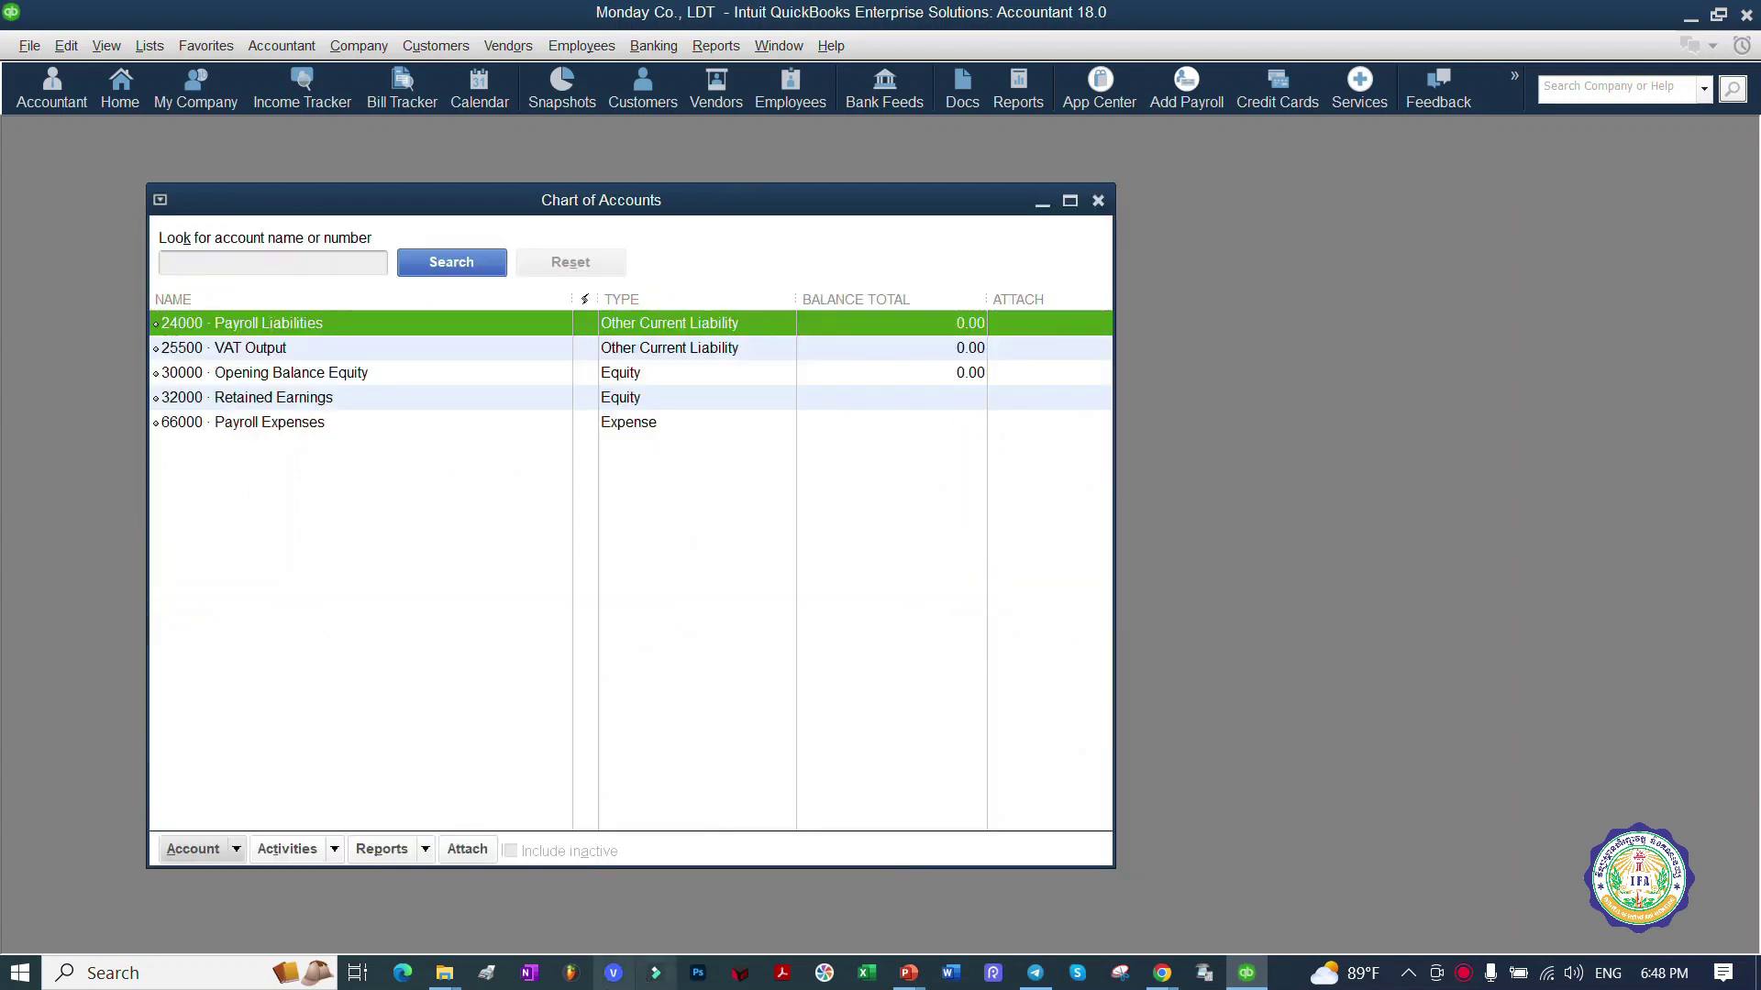
pyautogui.moveTo(911, 977)
pyautogui.click(679, 880)
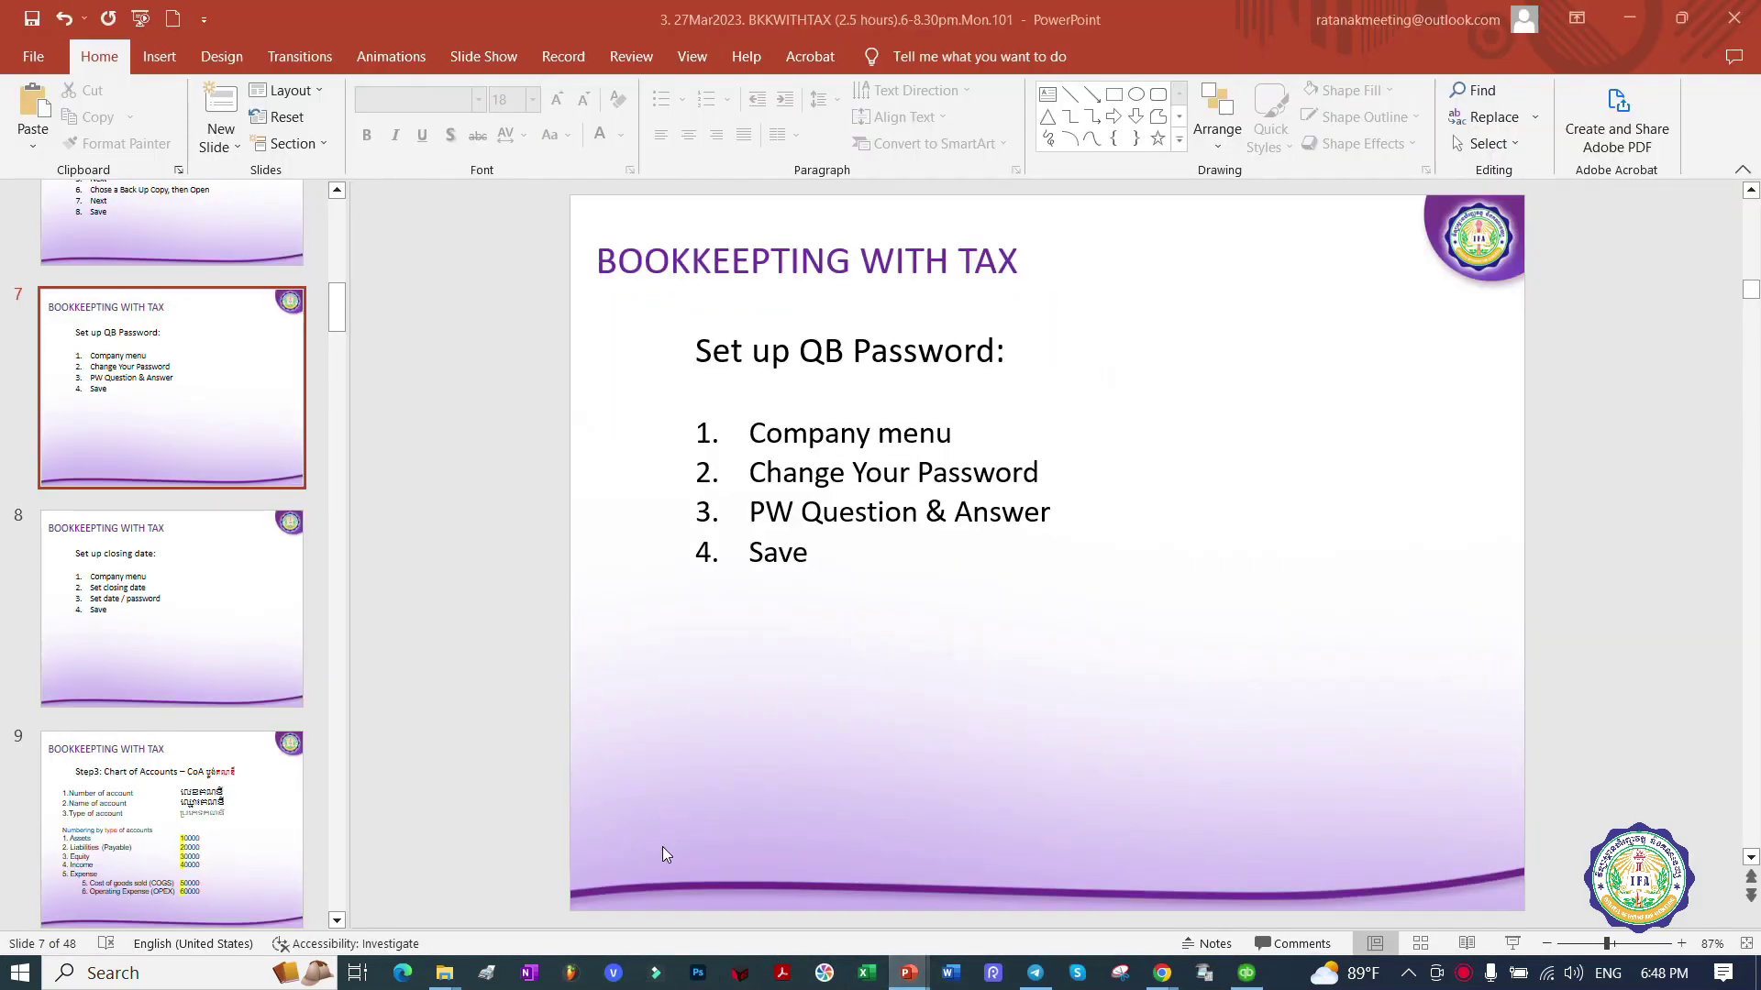
pyautogui.scroll(-1, 804, 427)
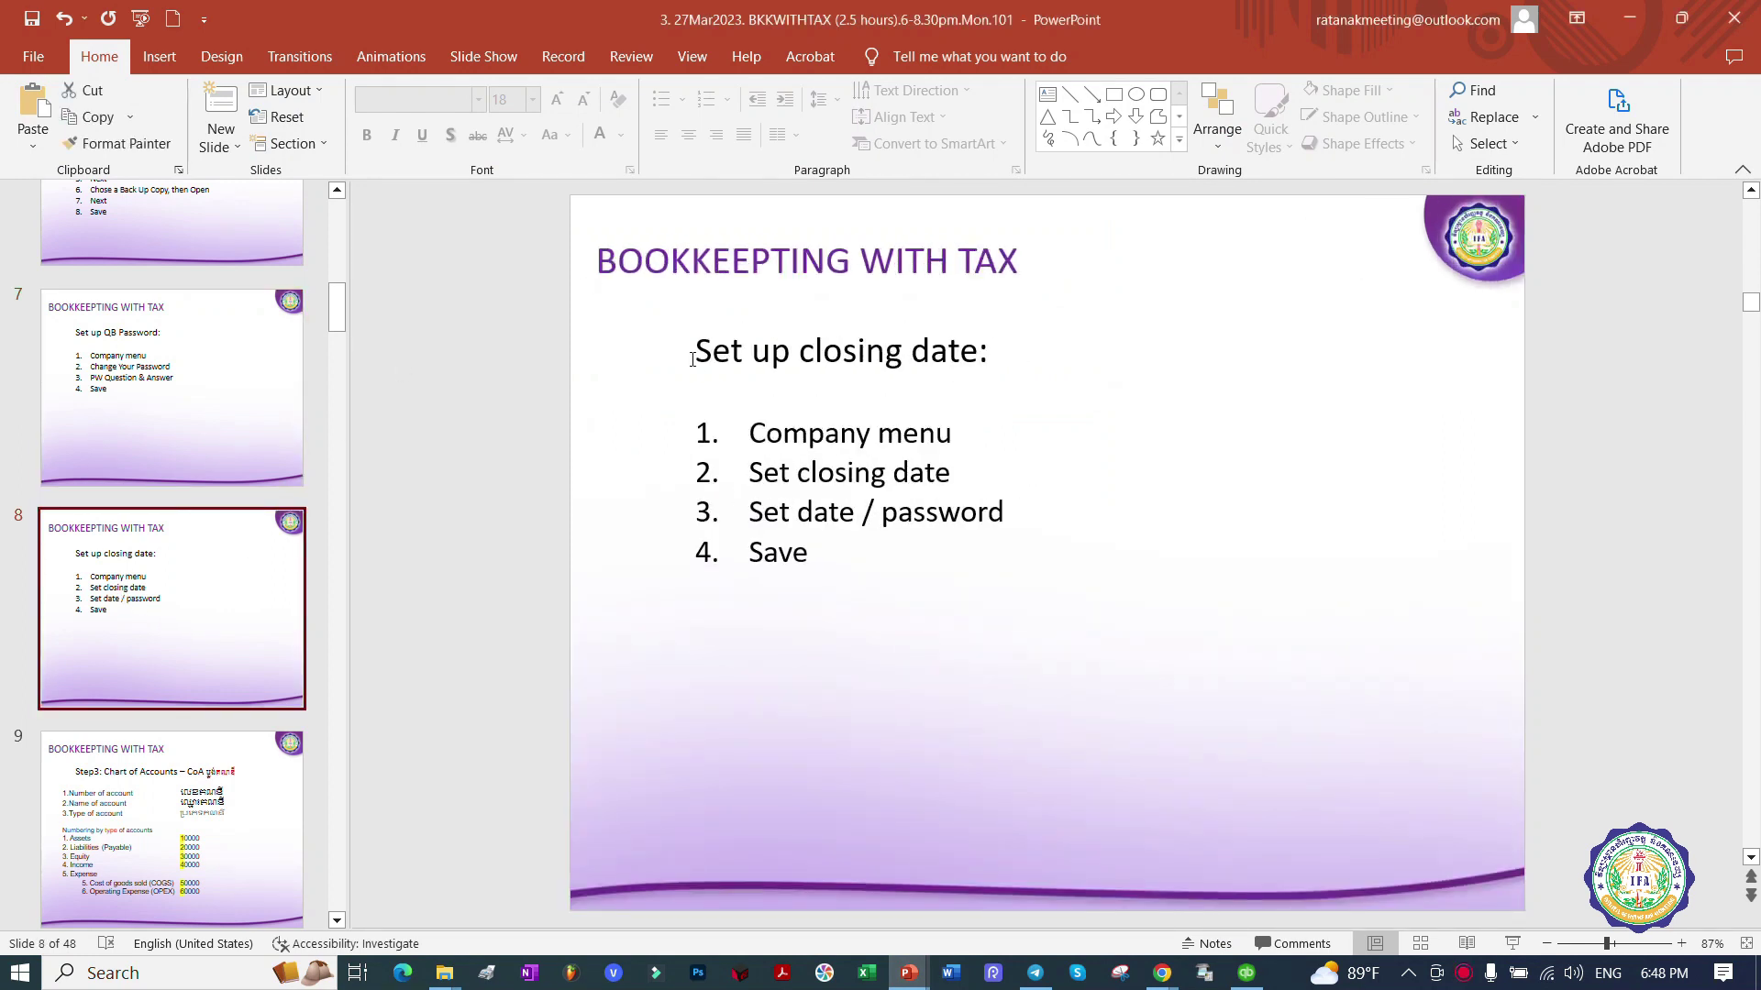